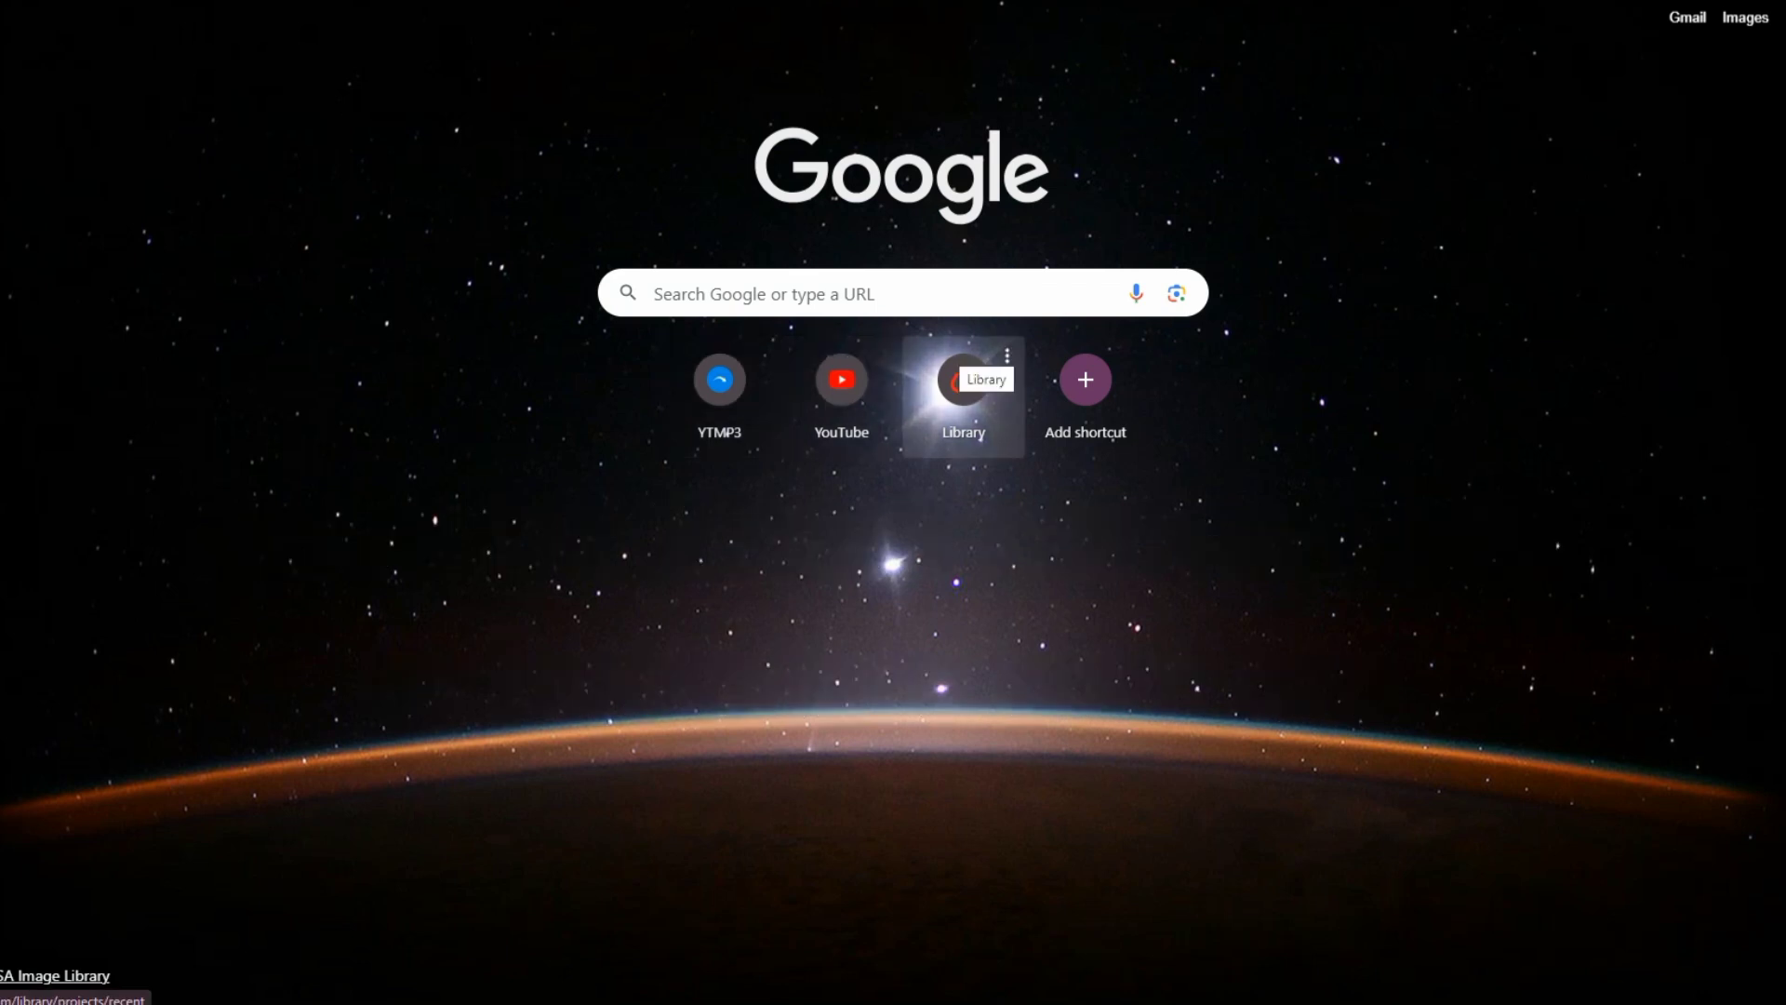
Step: Open the BandLab project library and rename the new project to "example sonh"
{"action": "left_click", "coordinate": [963, 372]}
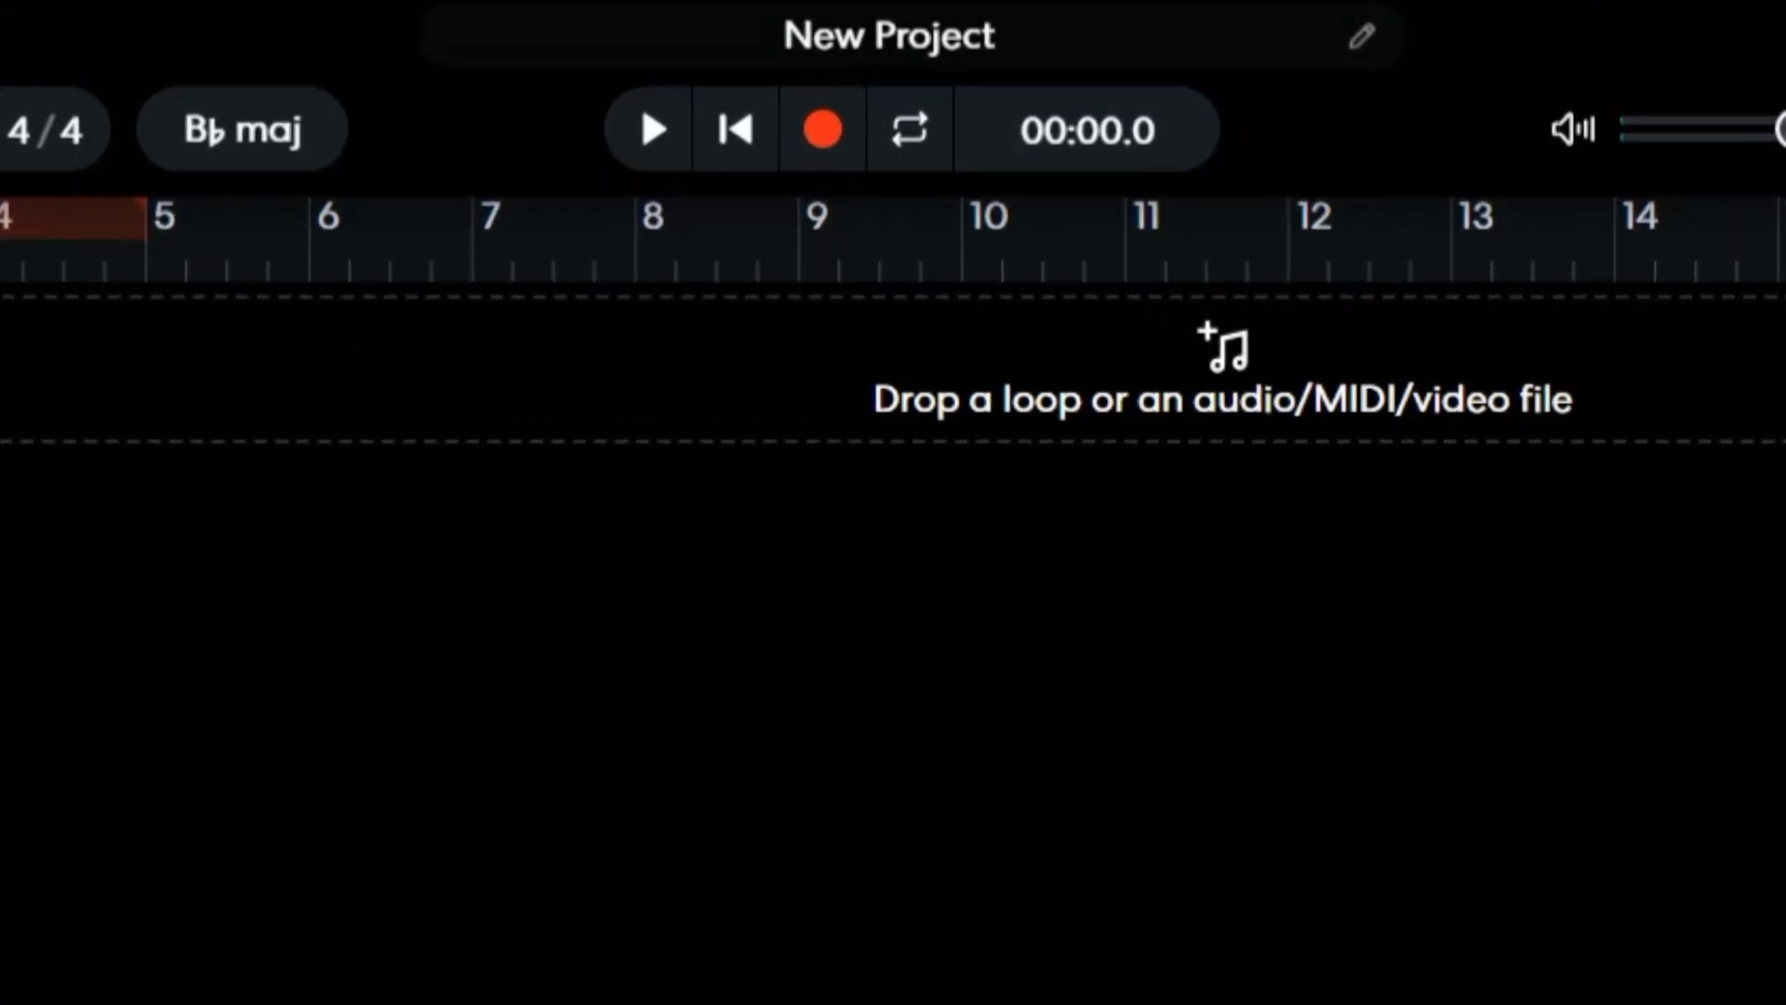
{"action": "left_click", "coordinate": [995, 36]}
{"action": "key", "text": "BackSpace"}
{"action": "key", "text": "BackSpace"}
{"action": "key", "text": "BackSpace"}
{"action": "key", "text": "BackSpace"}
{"action": "key", "text": "BackSpace"}
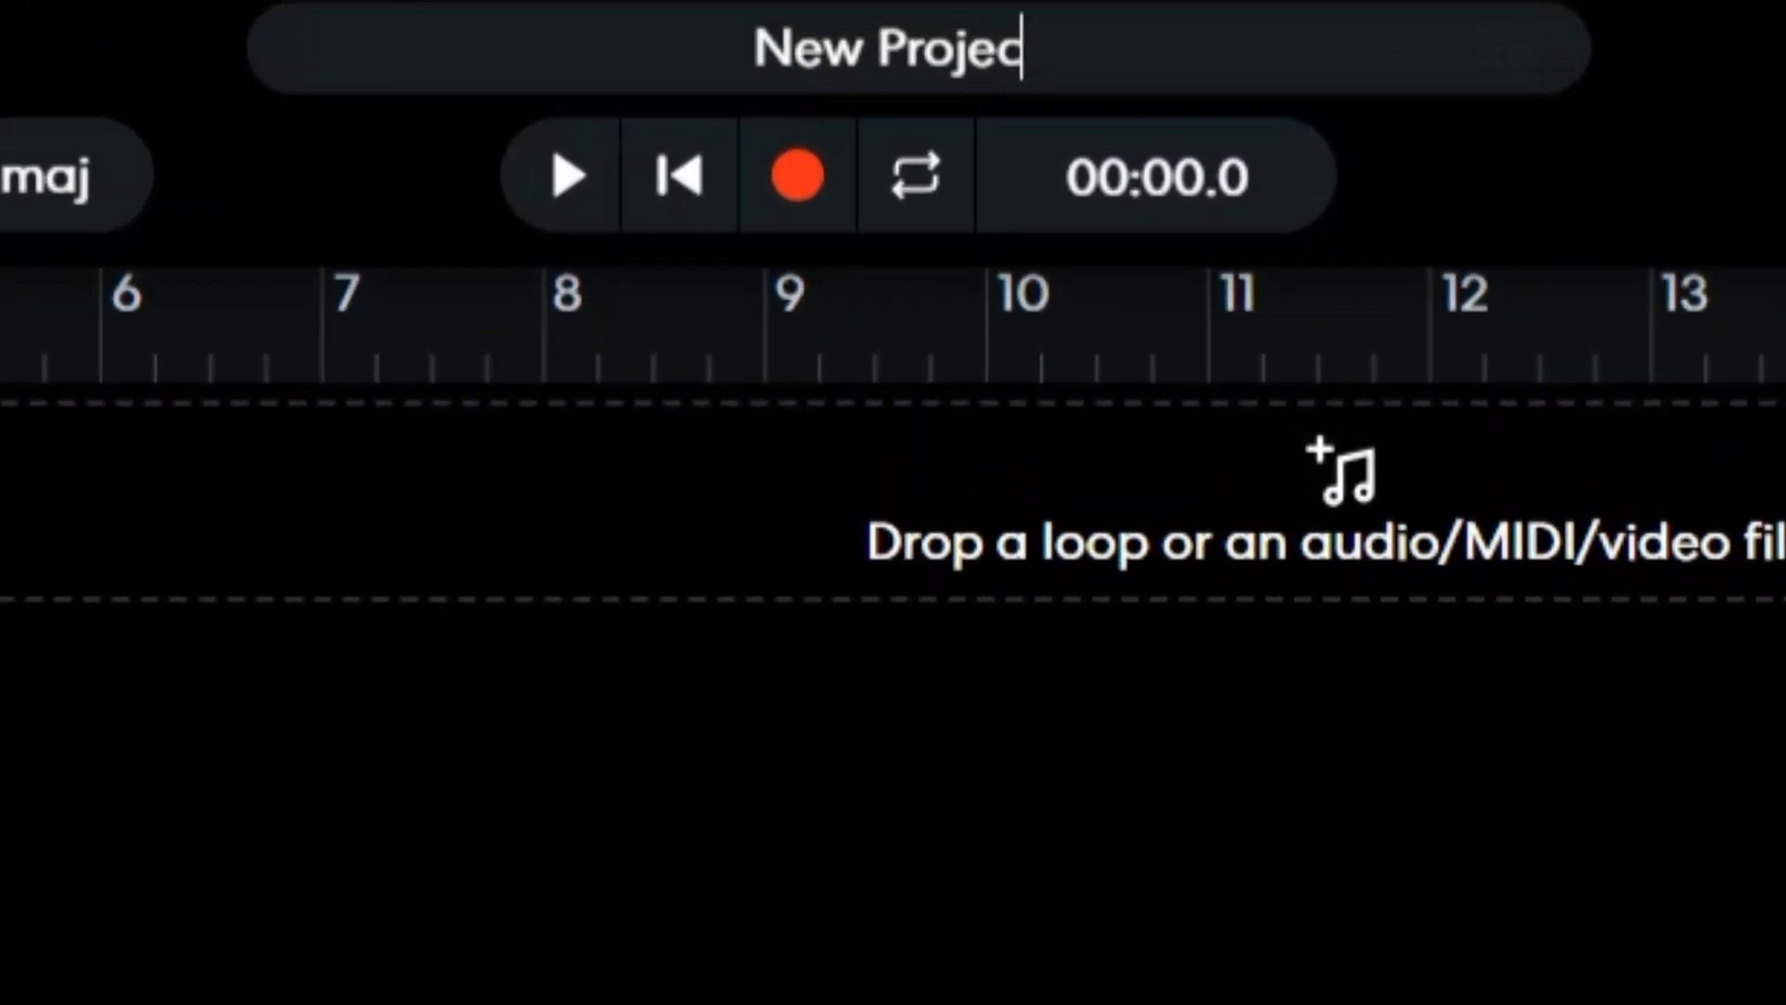
{"action": "key", "text": "BackSpace"}
{"action": "key", "text": "BackSpace"}
{"action": "key", "text": "BackSpace"}
{"action": "key", "text": "BackSpace"}
{"action": "key", "text": "BackSpace"}
{"action": "key", "text": "BackSpace"}
{"action": "type", "text": "e"}
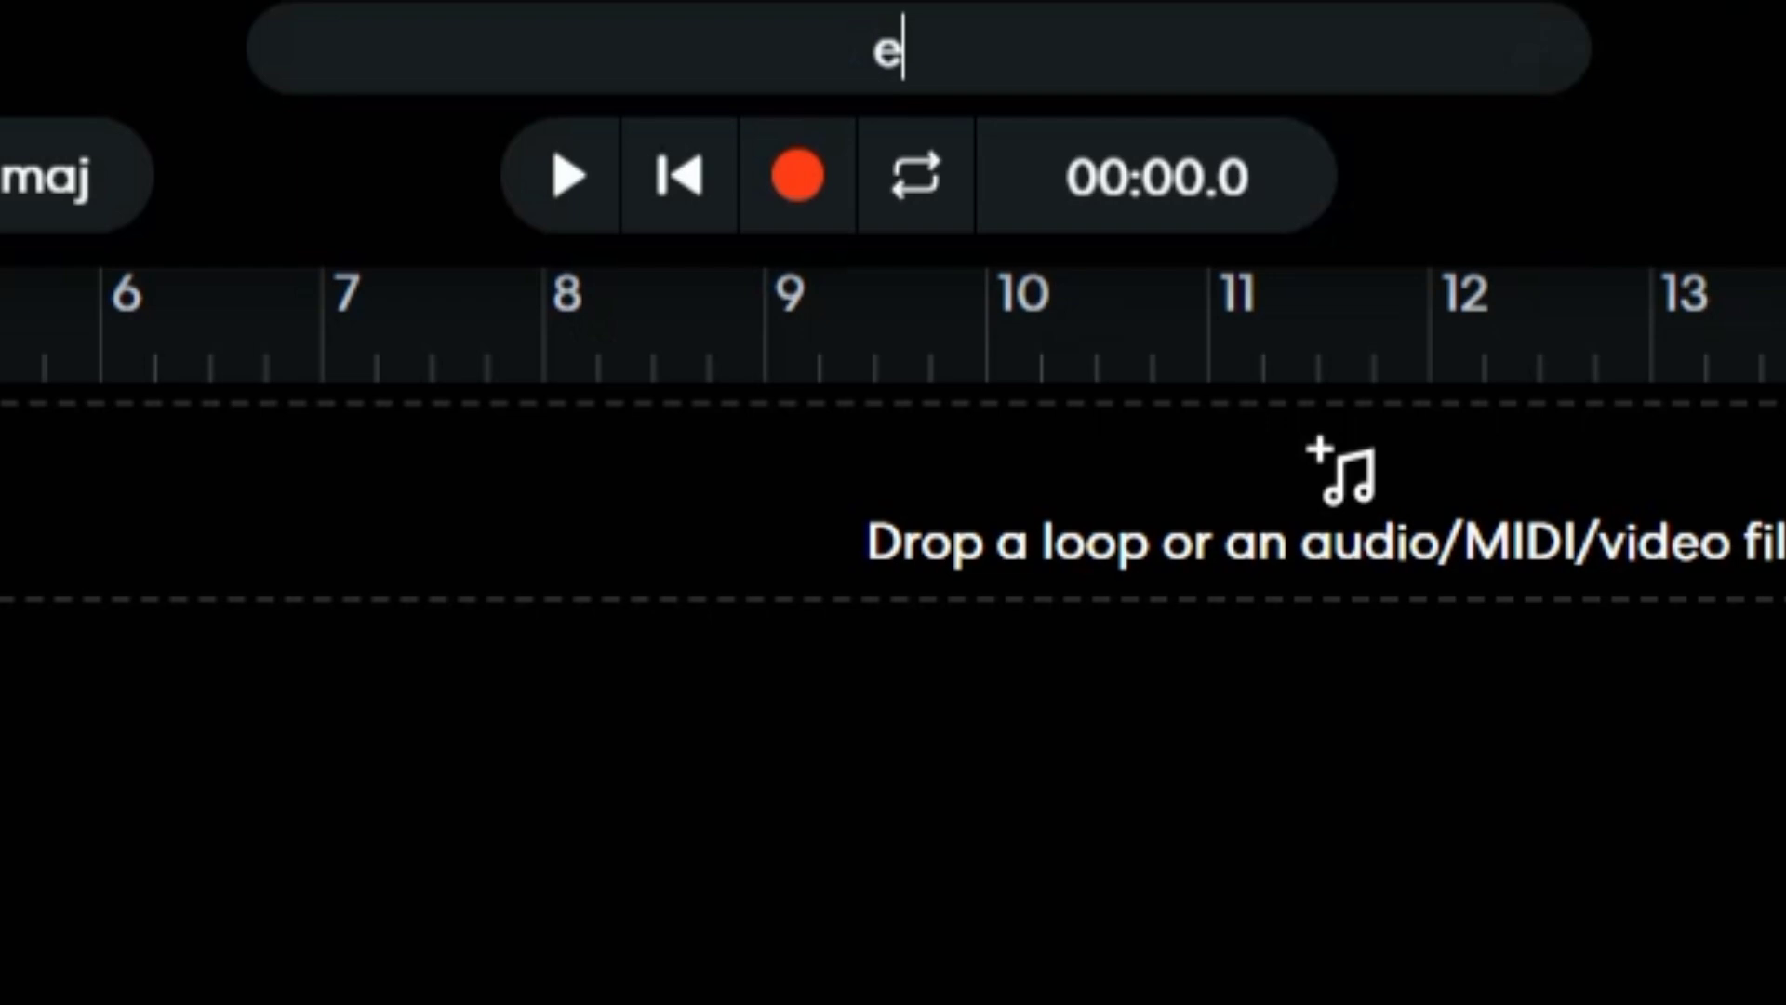
{"action": "type", "text": "xample sonh"}
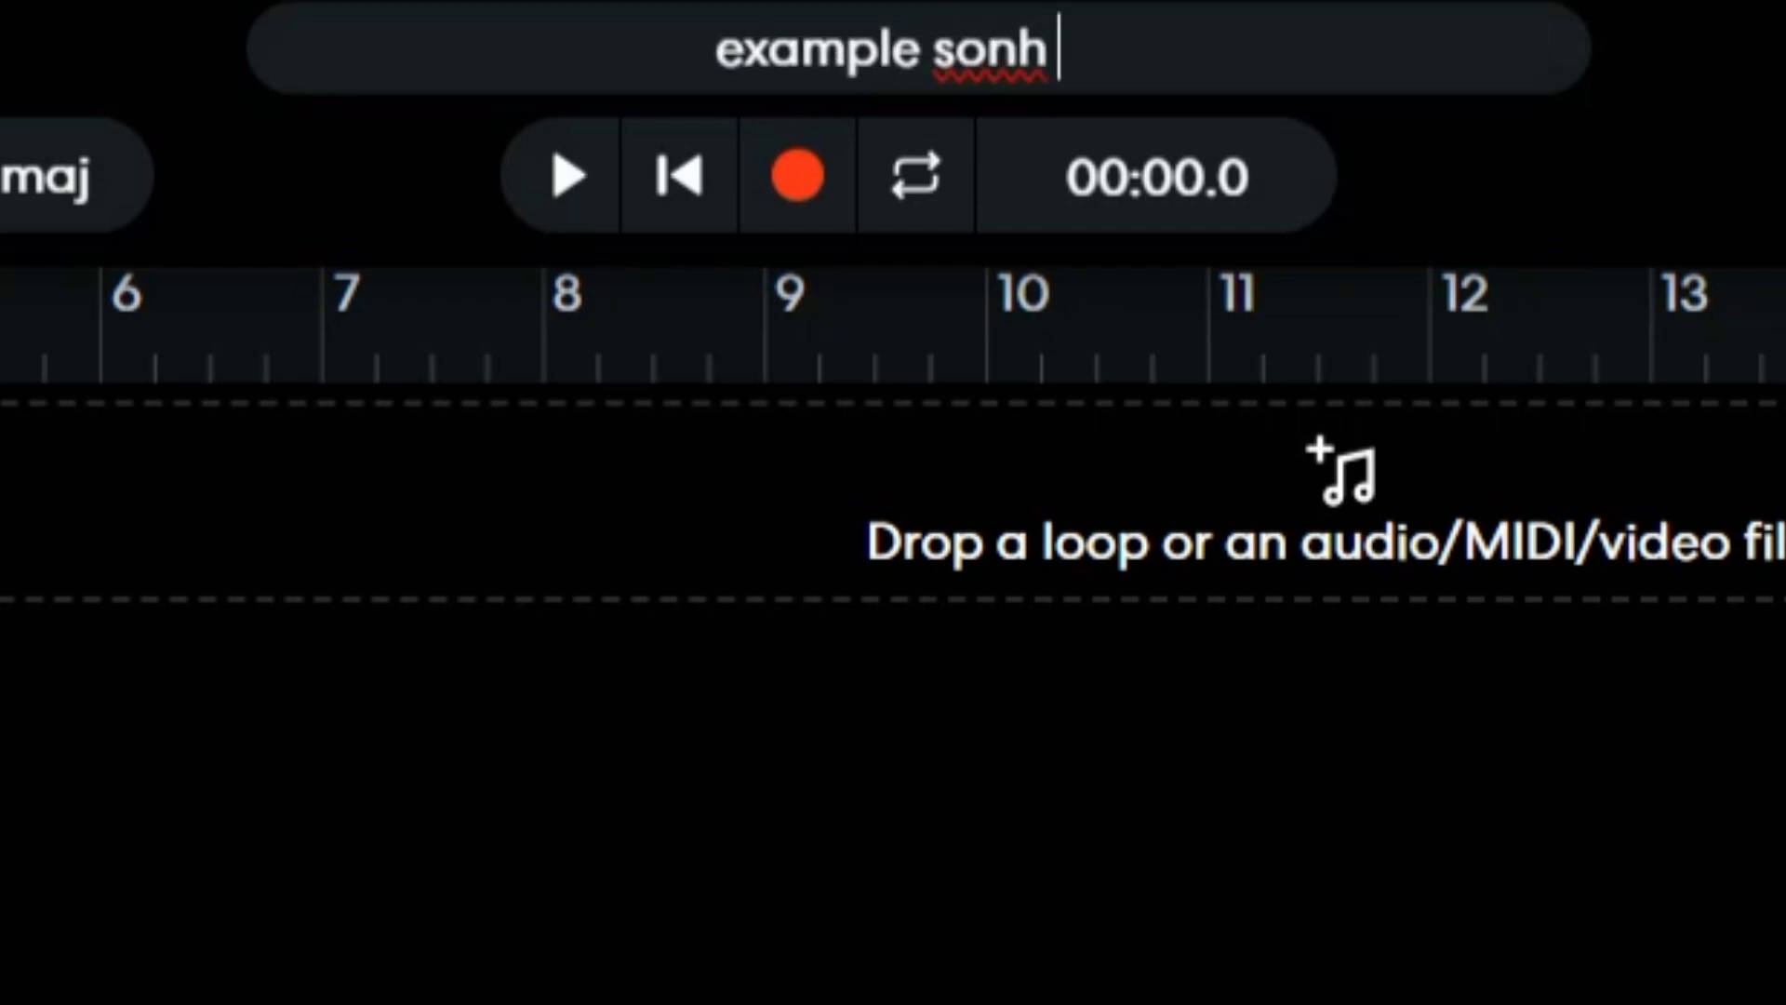
{"action": "key", "text": "Return"}
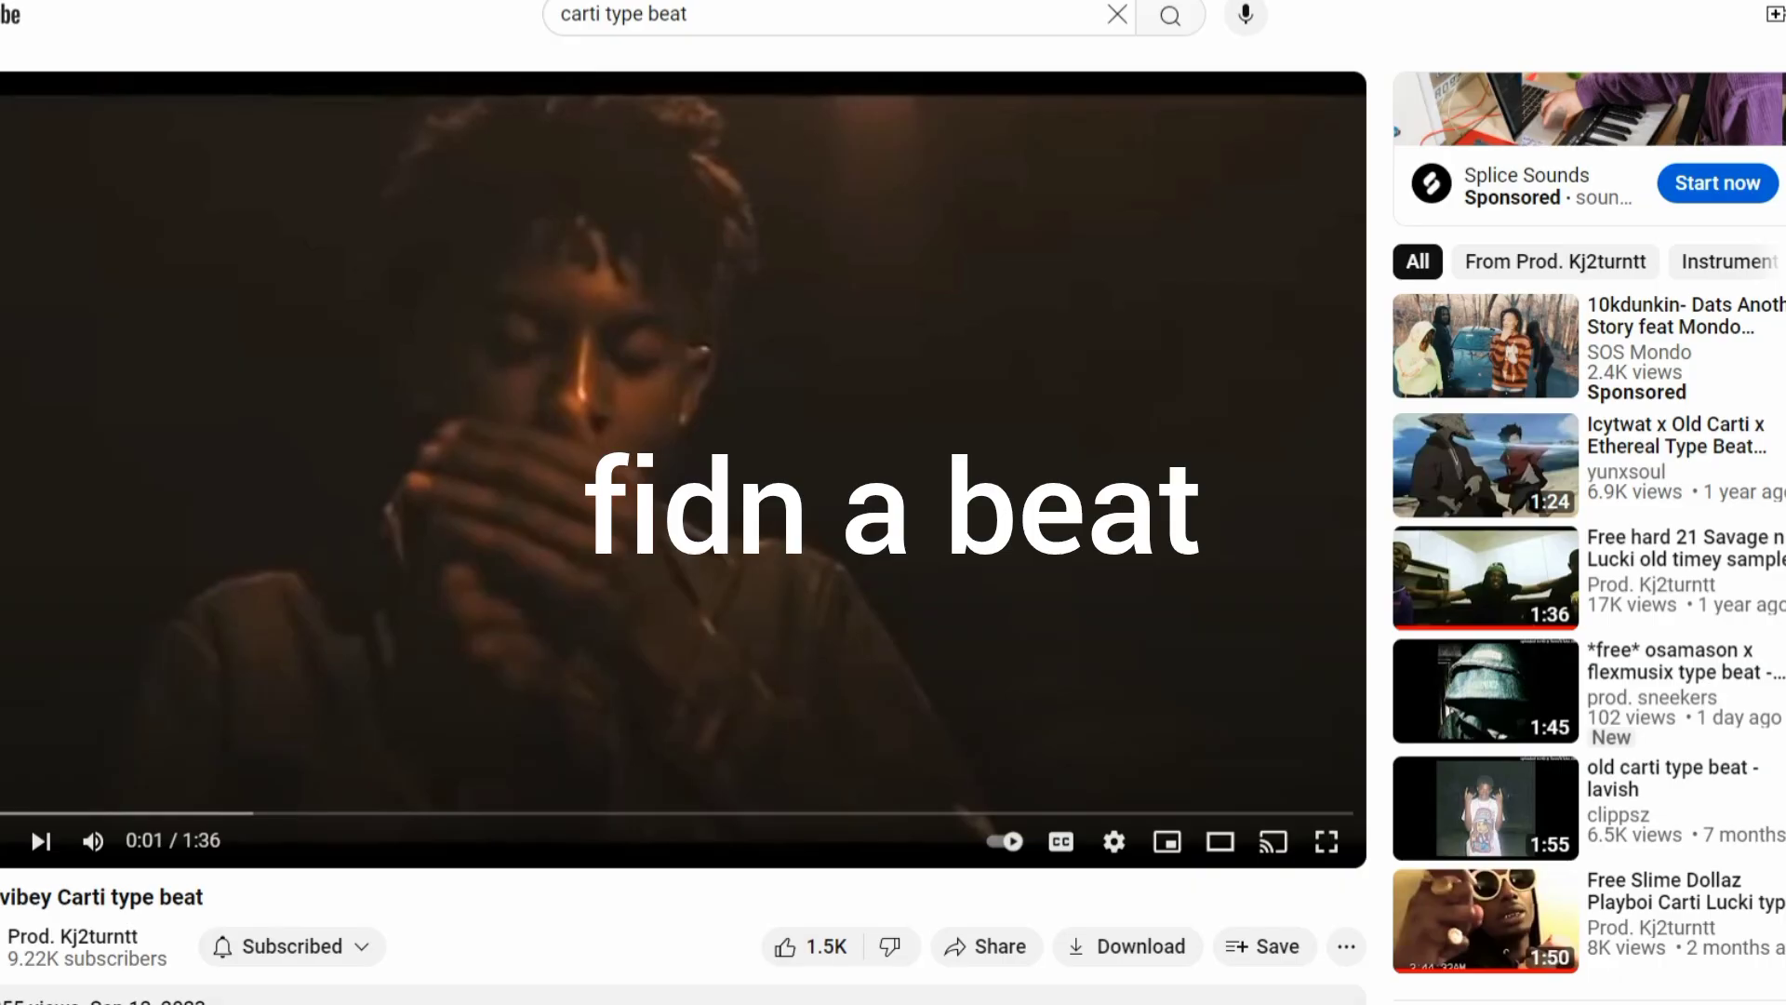
Step: Copy the share link of the vibey Carti type beat video and submit it for conversion on YTMP3
{"action": "scroll", "coordinate": [893, 530], "scroll_direction": "down", "scroll_amount": 1}
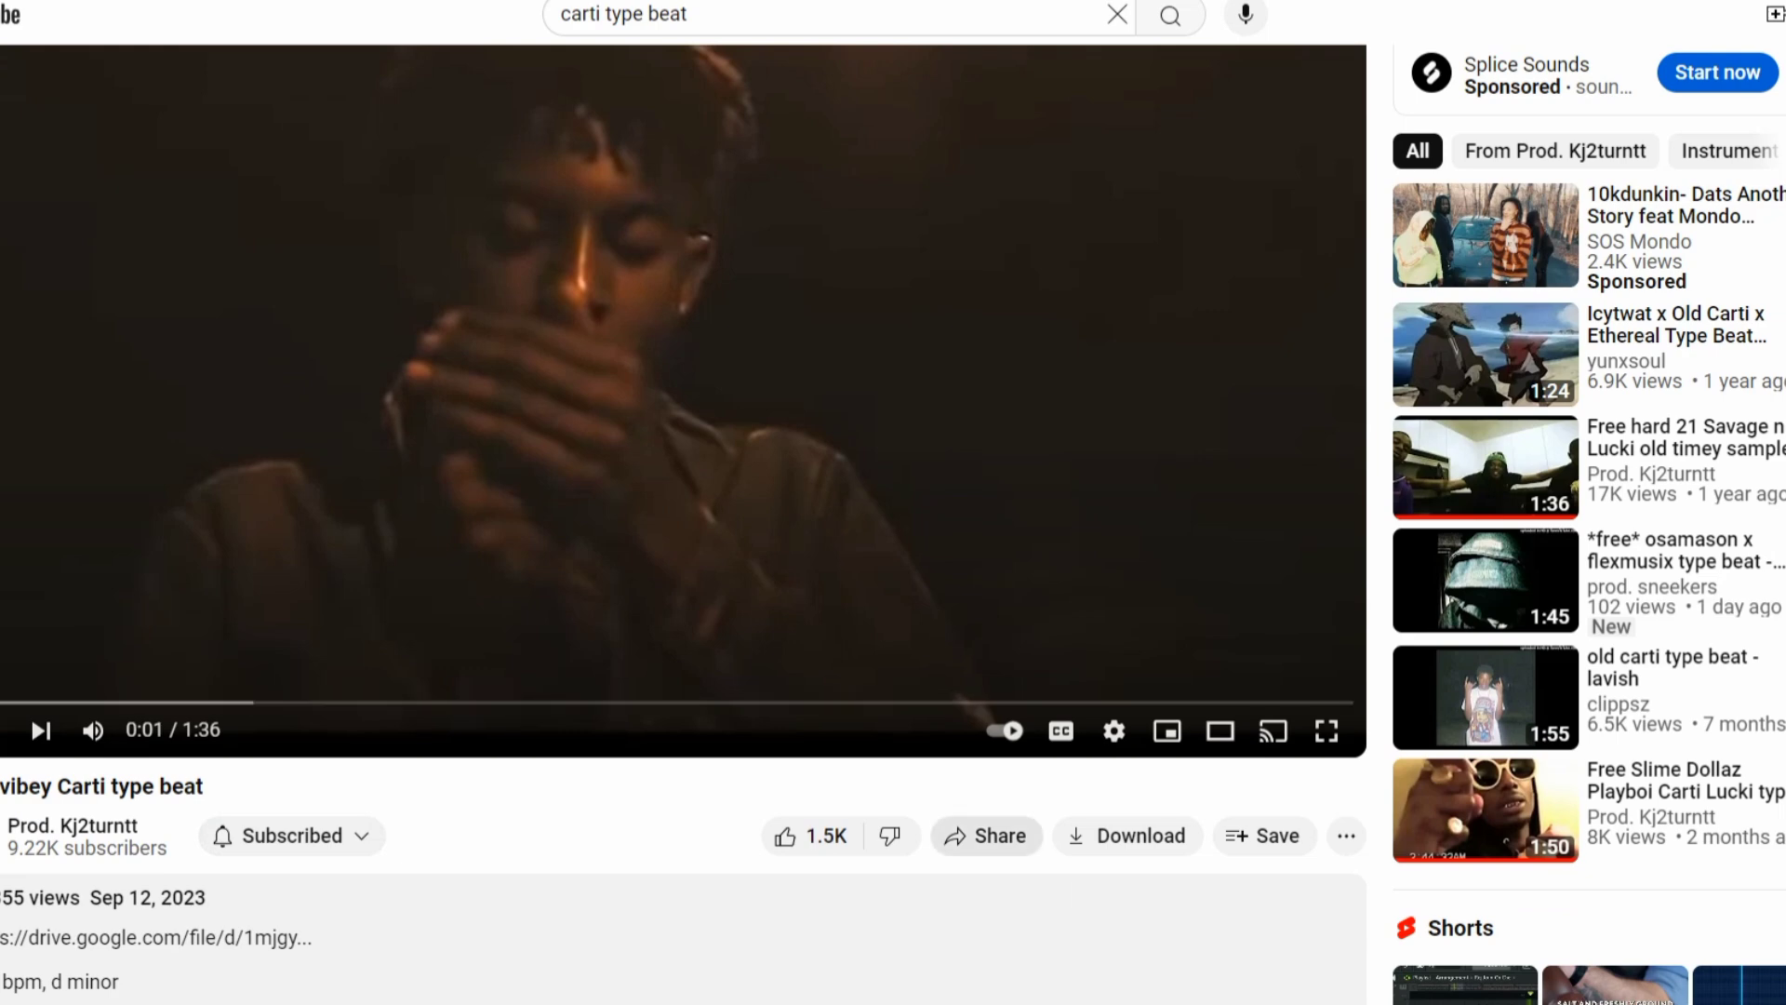
{"action": "left_click", "coordinate": [987, 835]}
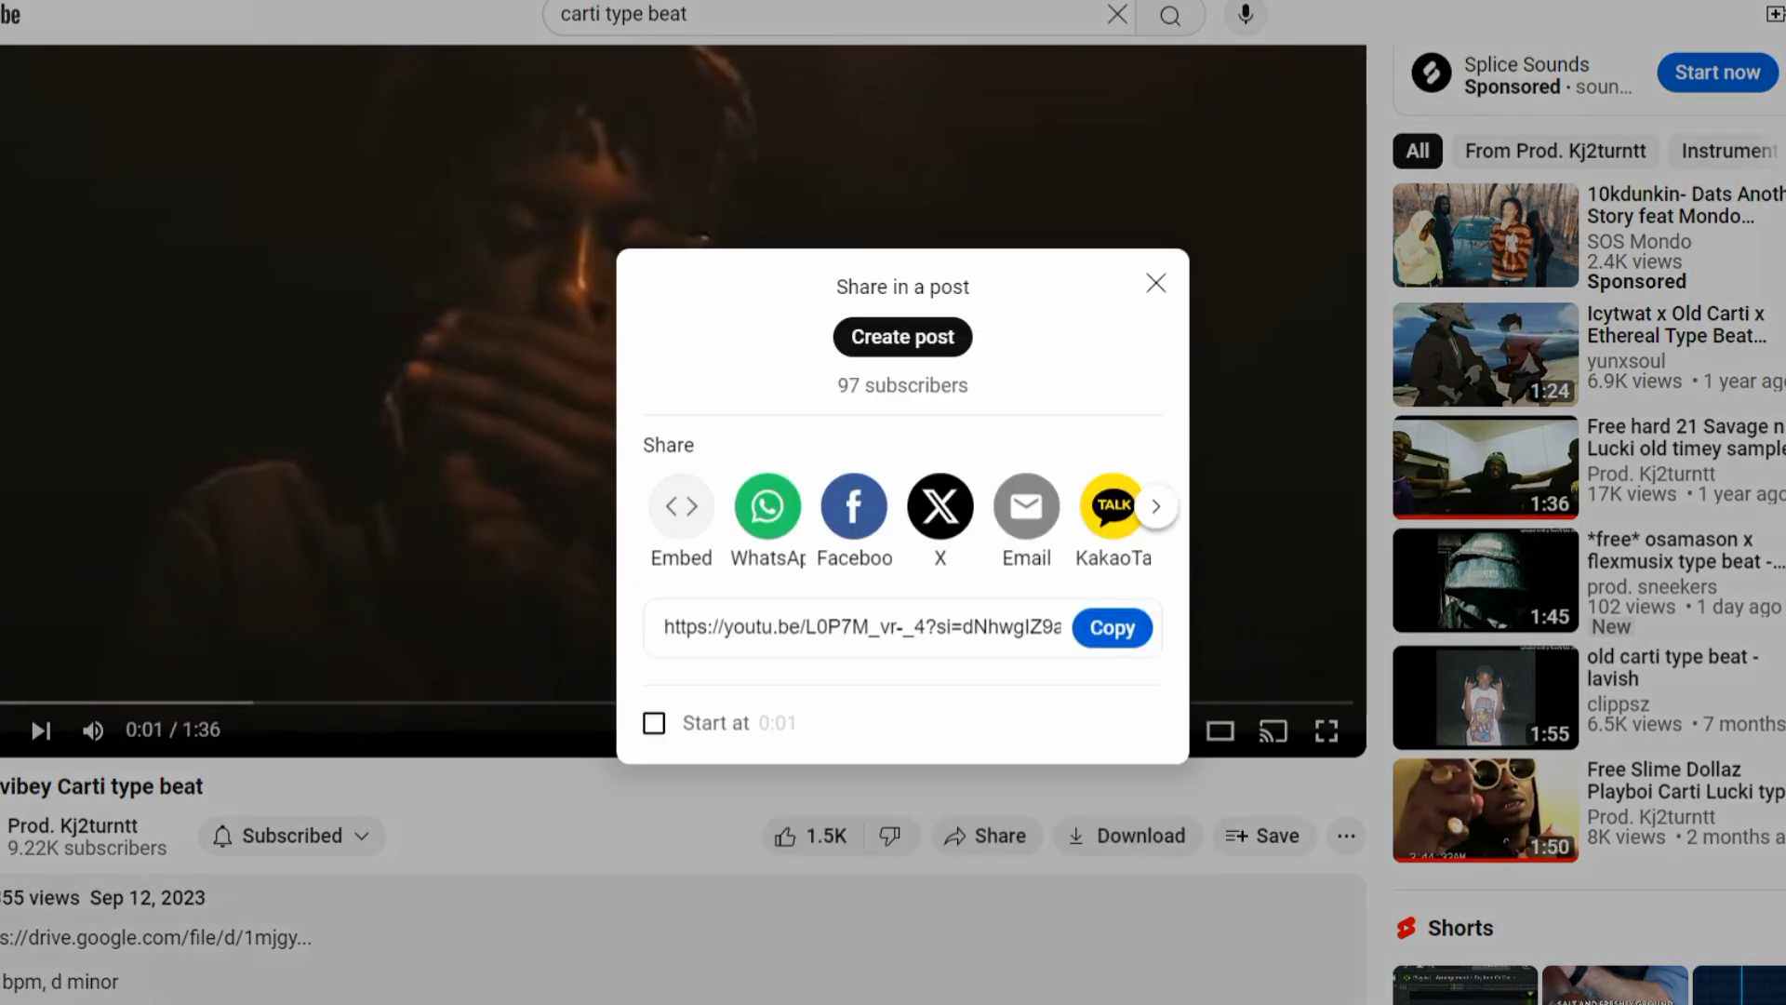
{"action": "left_click", "coordinate": [1112, 628]}
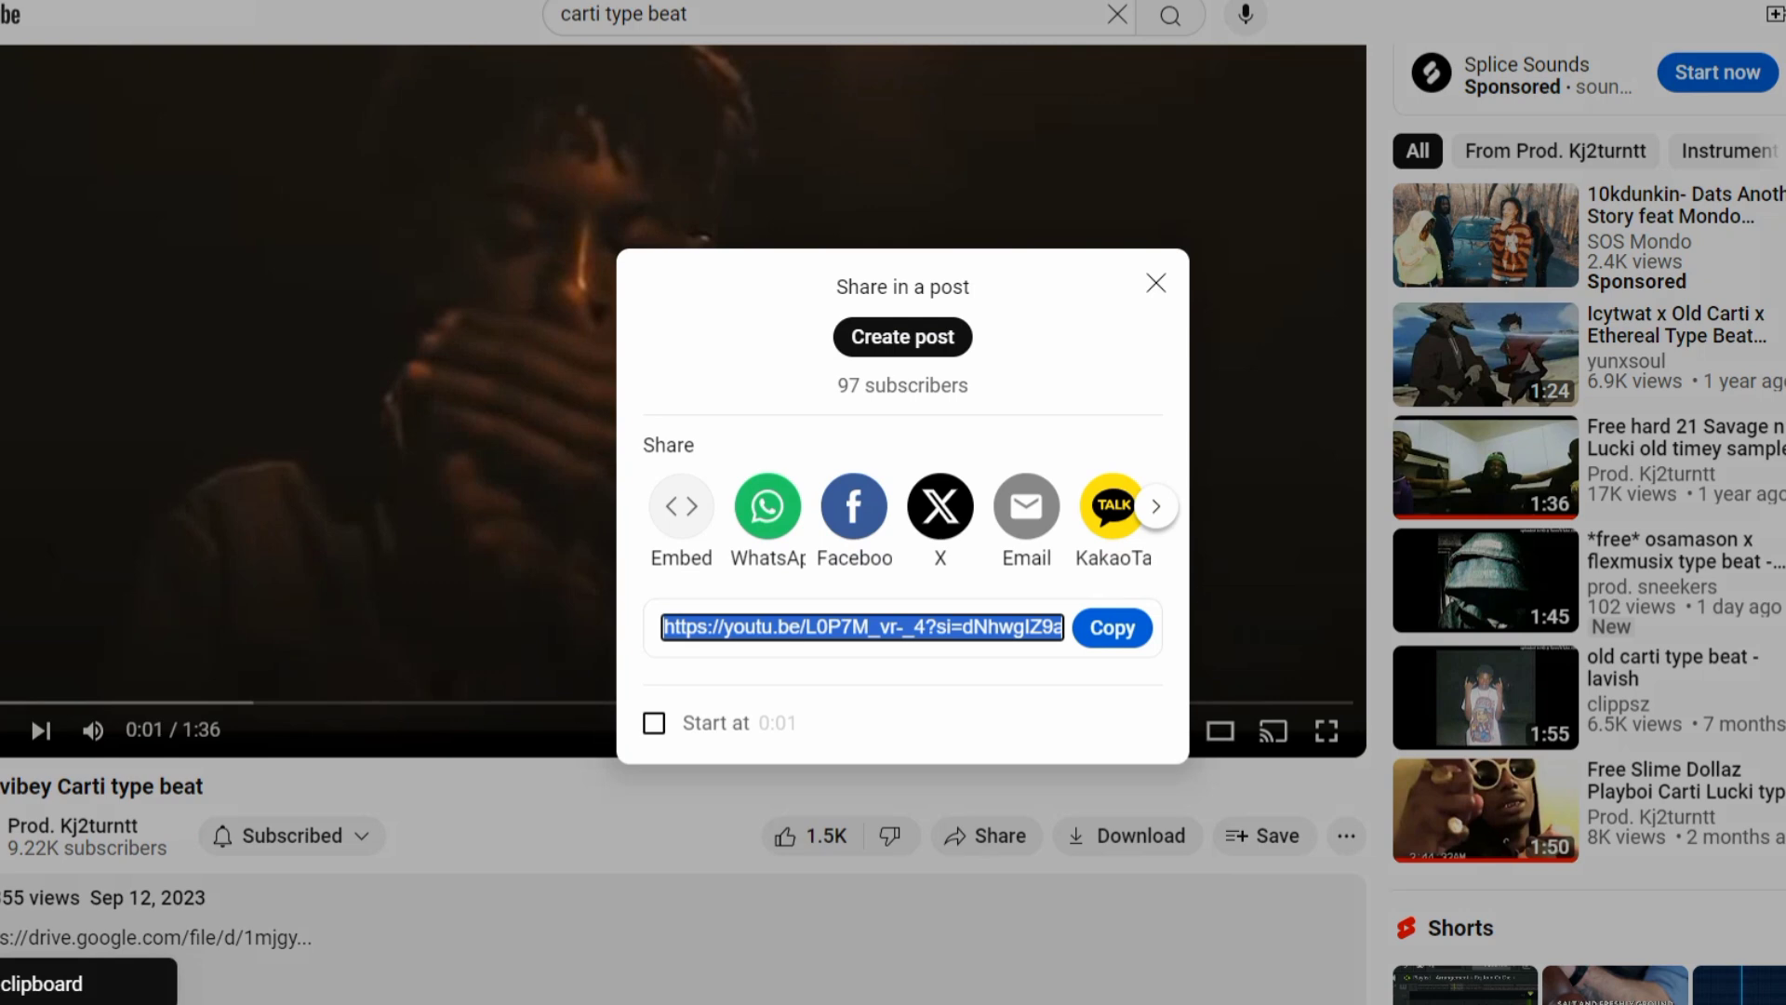
{"action": "key", "text": "Escape"}
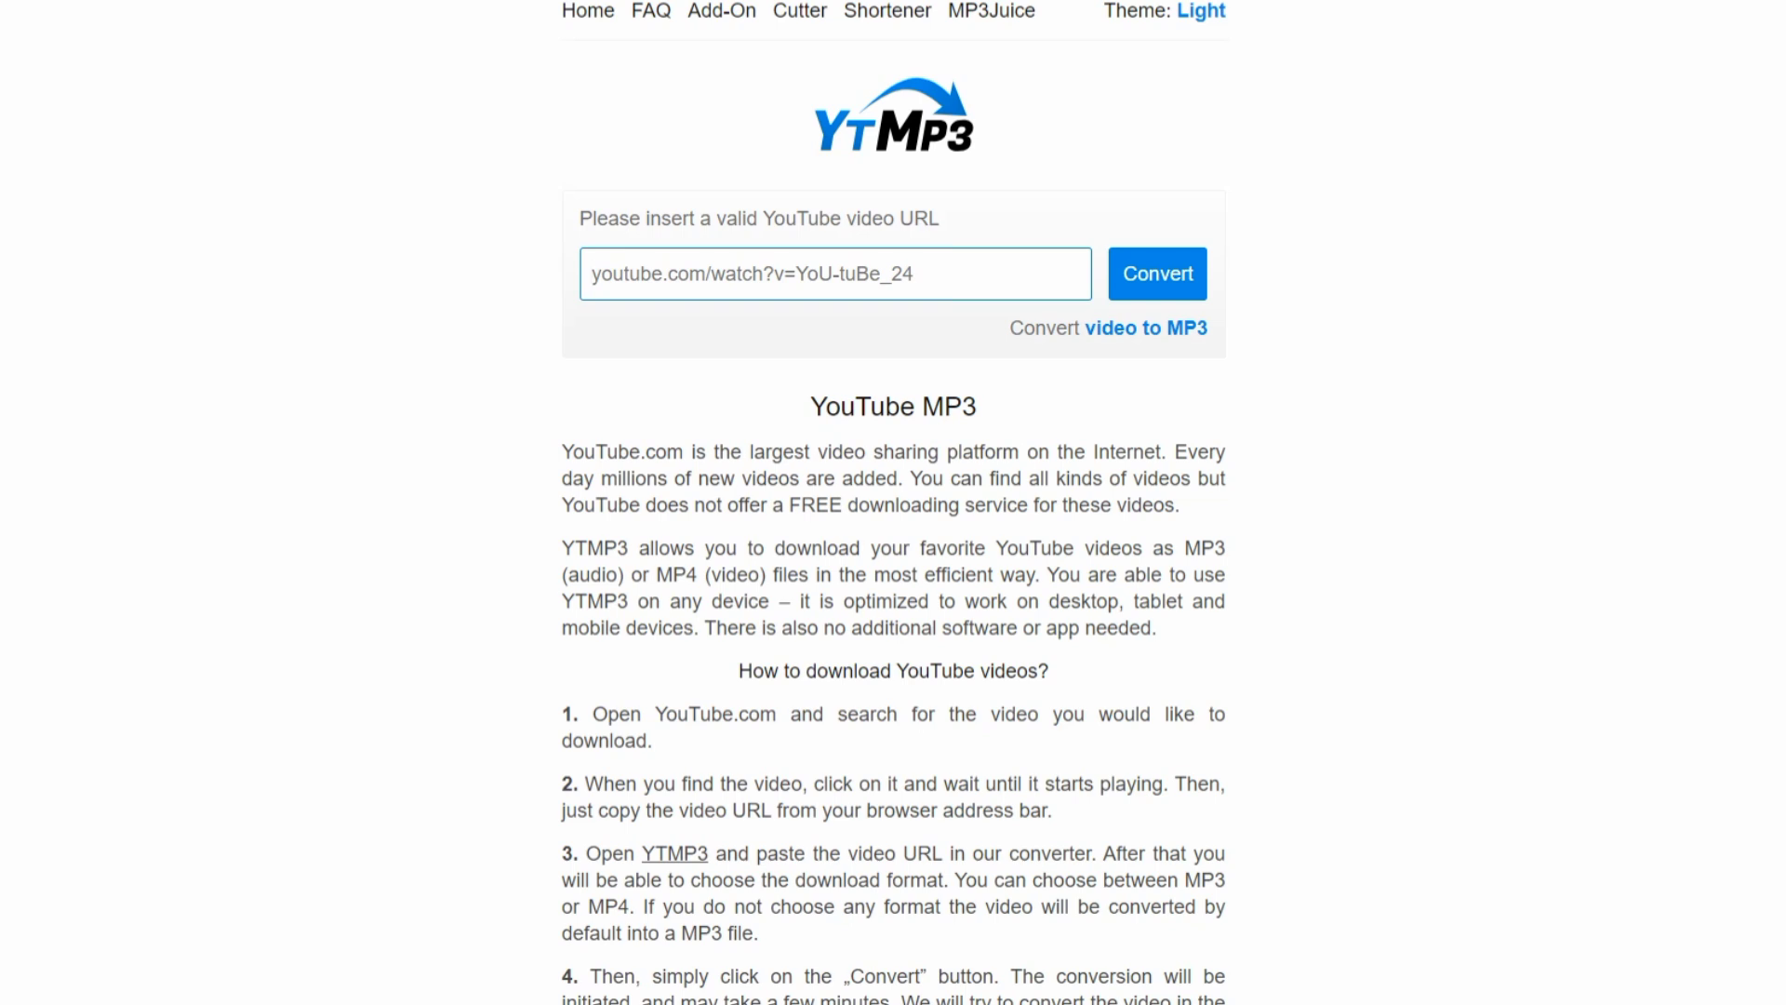
{"action": "key", "text": "ctrl+v"}
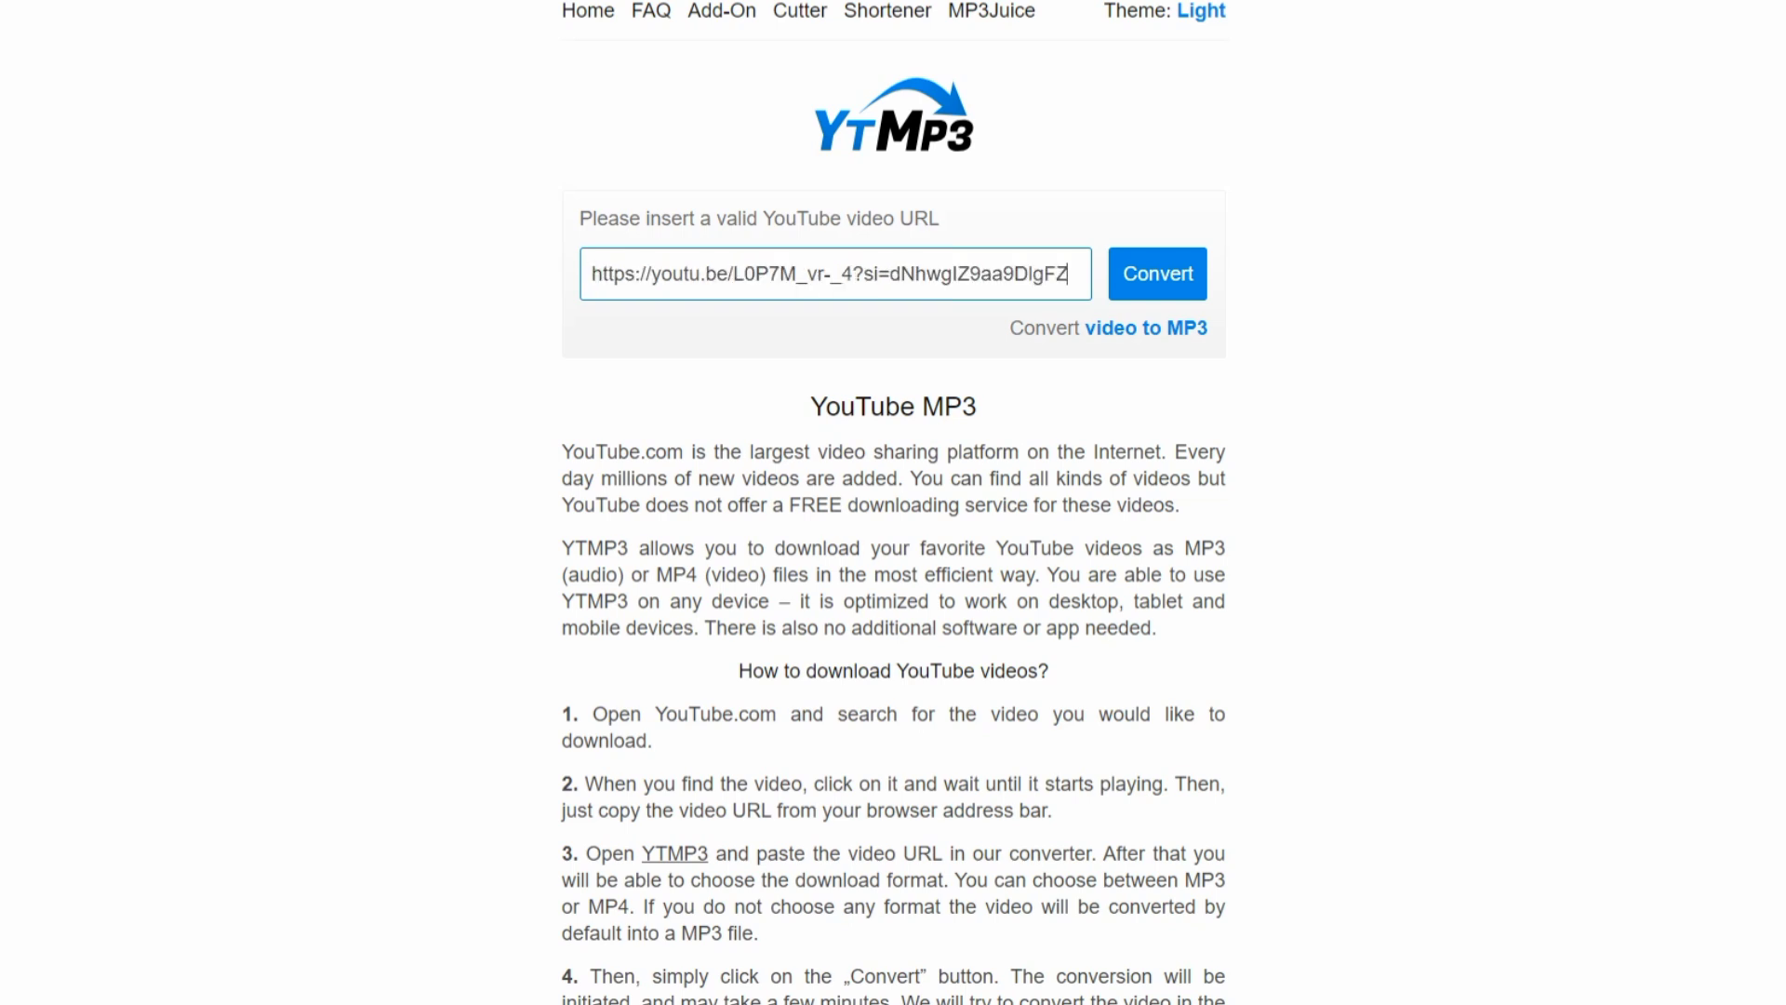
{"action": "key", "text": "Return"}
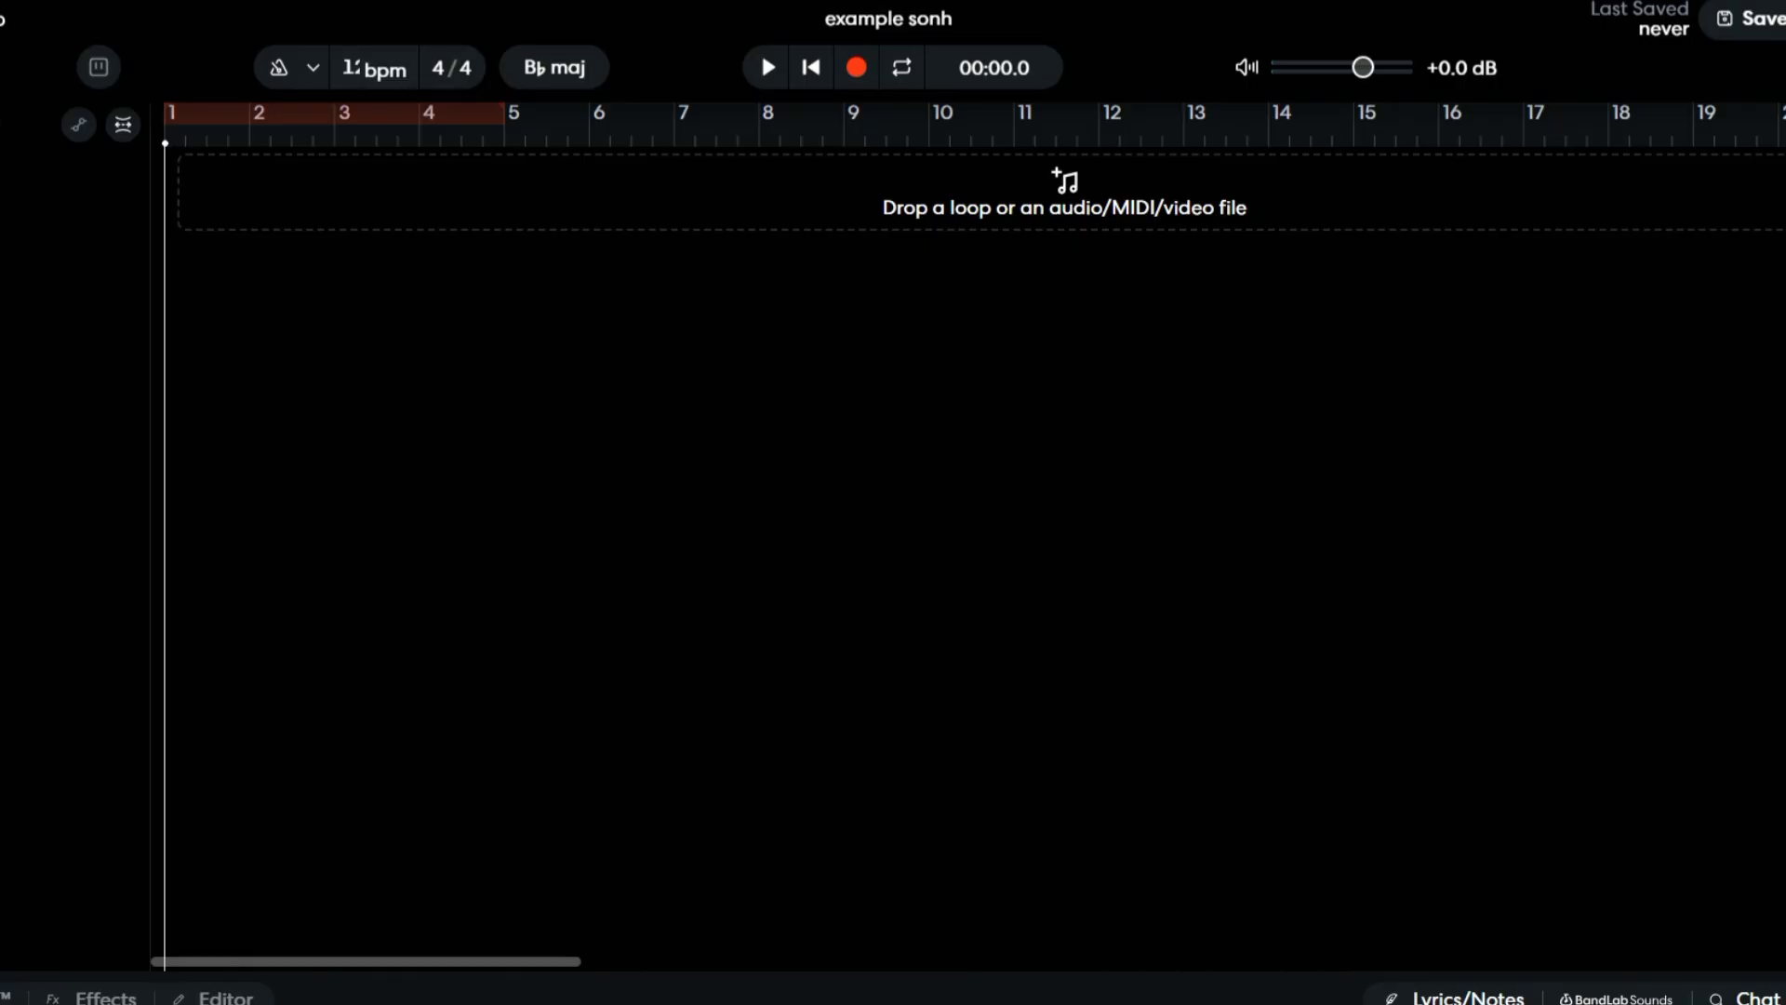
Step: Import the downloaded beat file "Free vibey Carti type beat (1).mp3" into the BandLab project
{"action": "left_click", "coordinate": [1065, 192]}
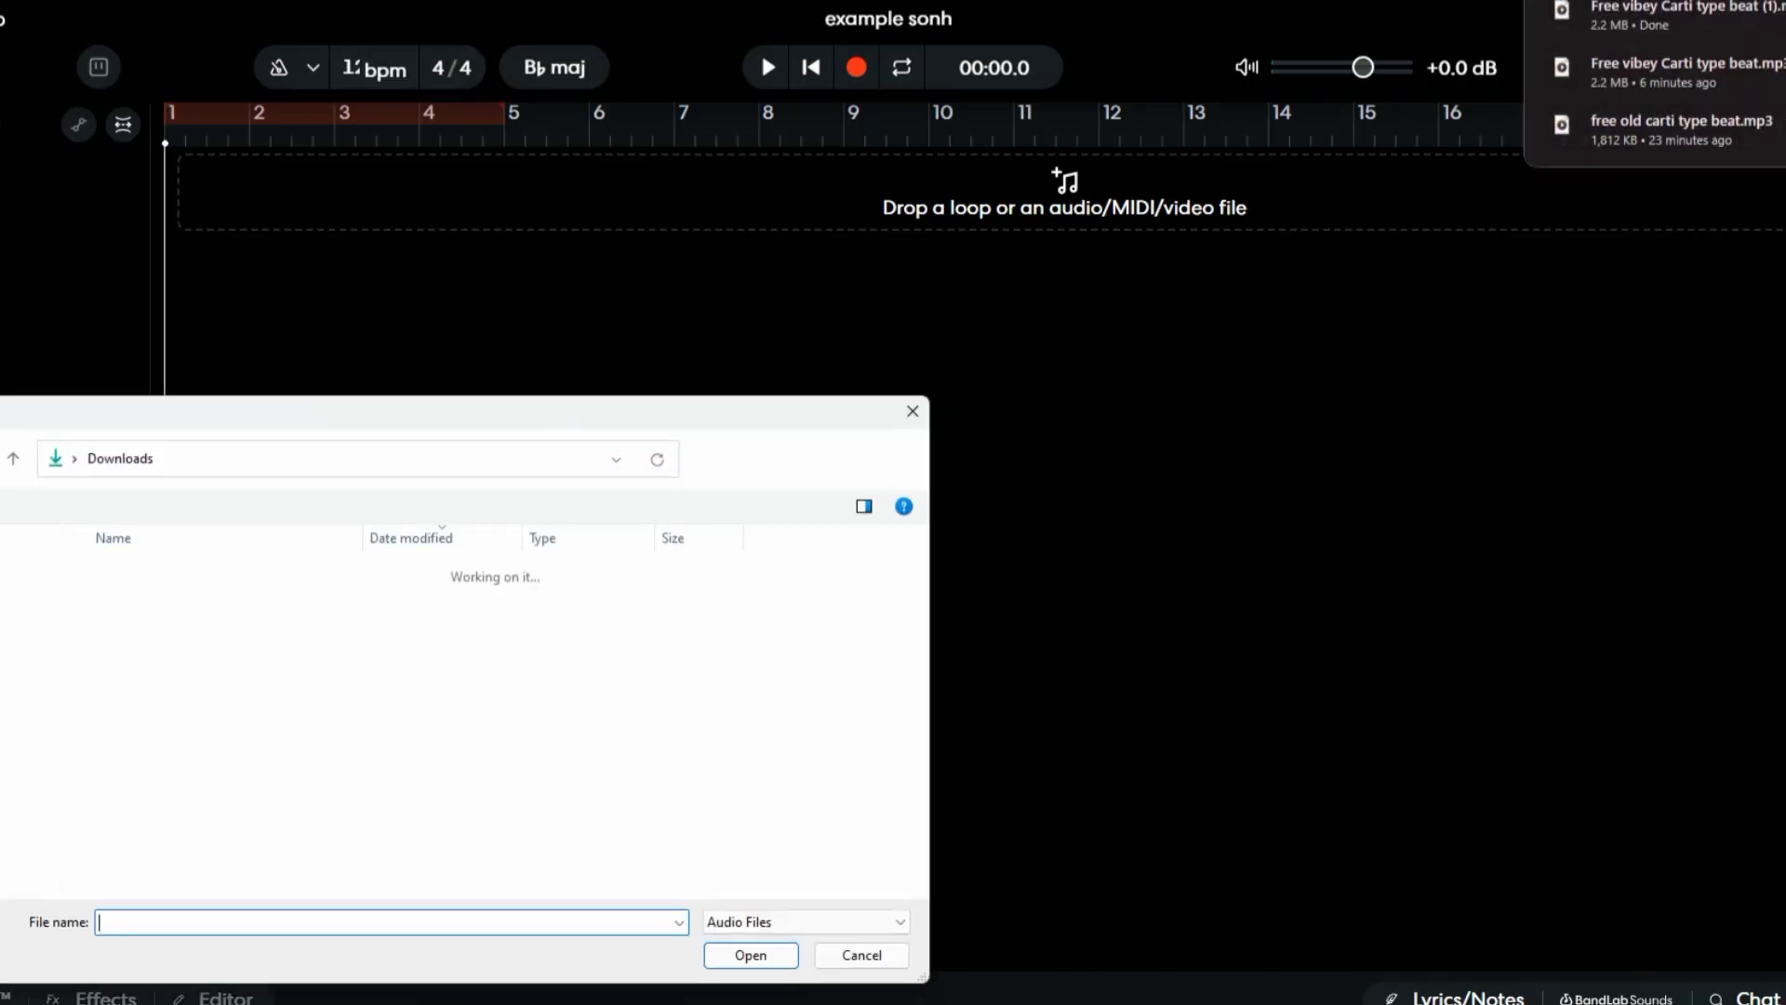
{"action": "left_click", "coordinate": [187, 605]}
{"action": "left_click", "coordinate": [751, 955]}
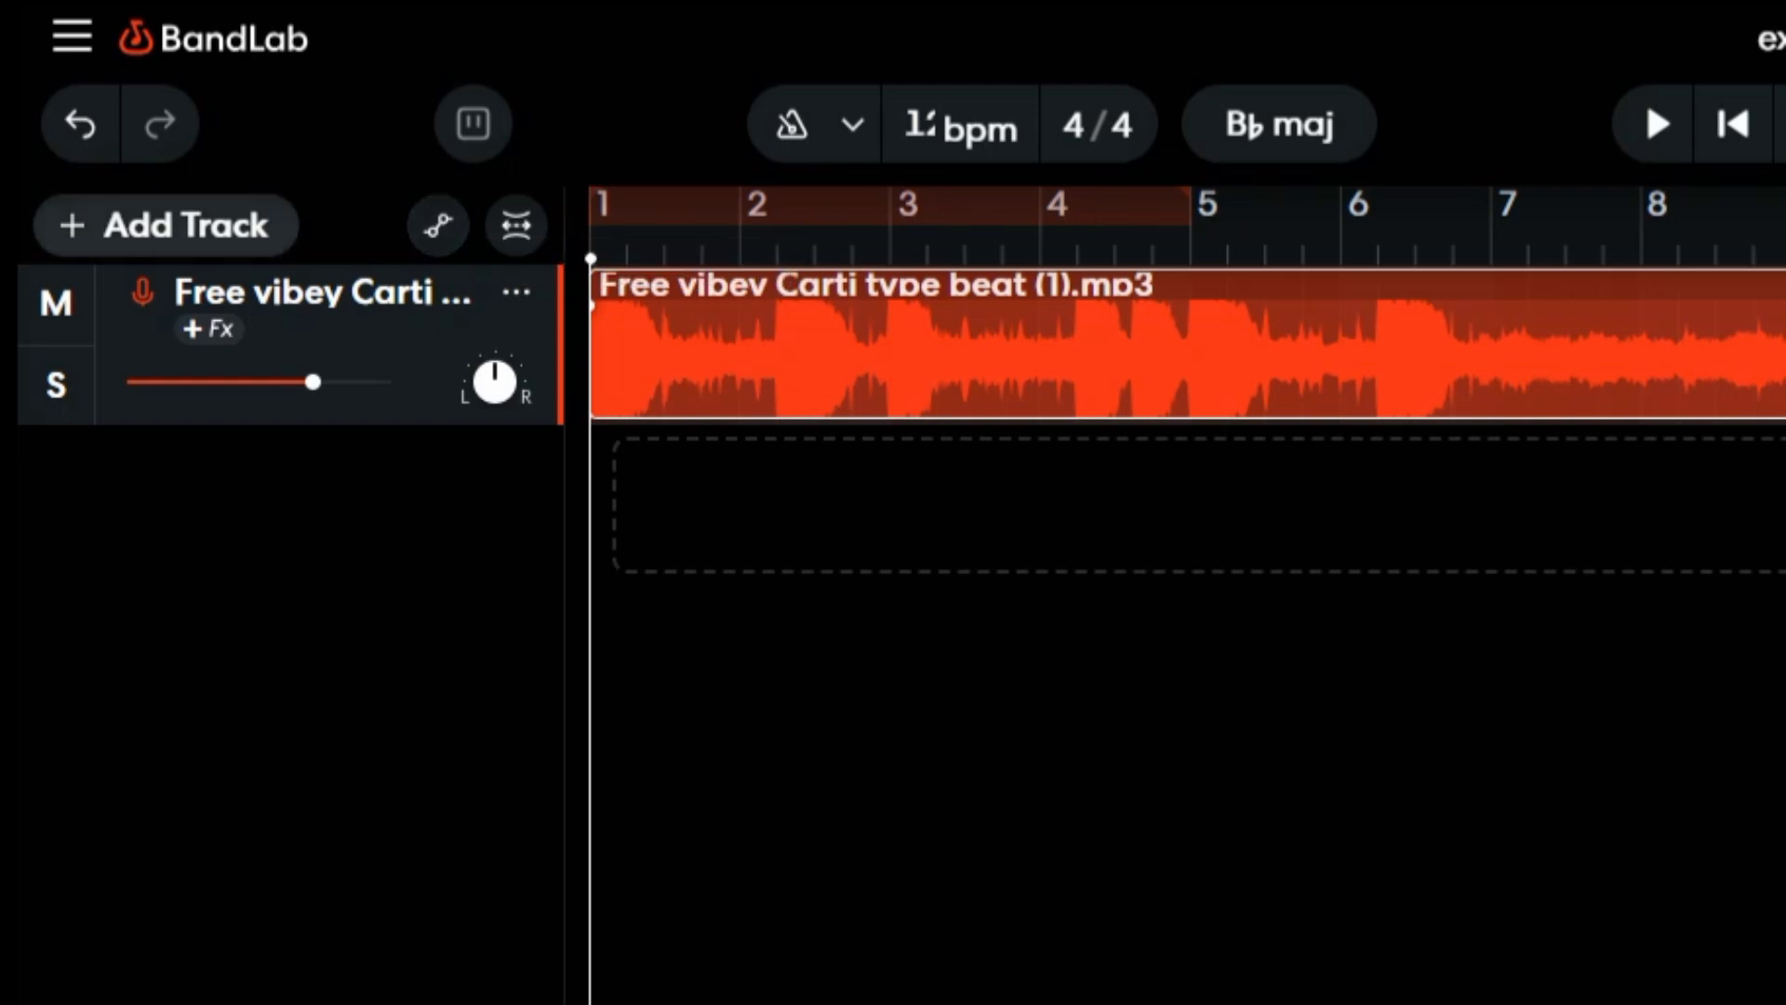
Step: Add a Voice/Audio track below the beat and show its effects
{"action": "left_click", "coordinate": [166, 226]}
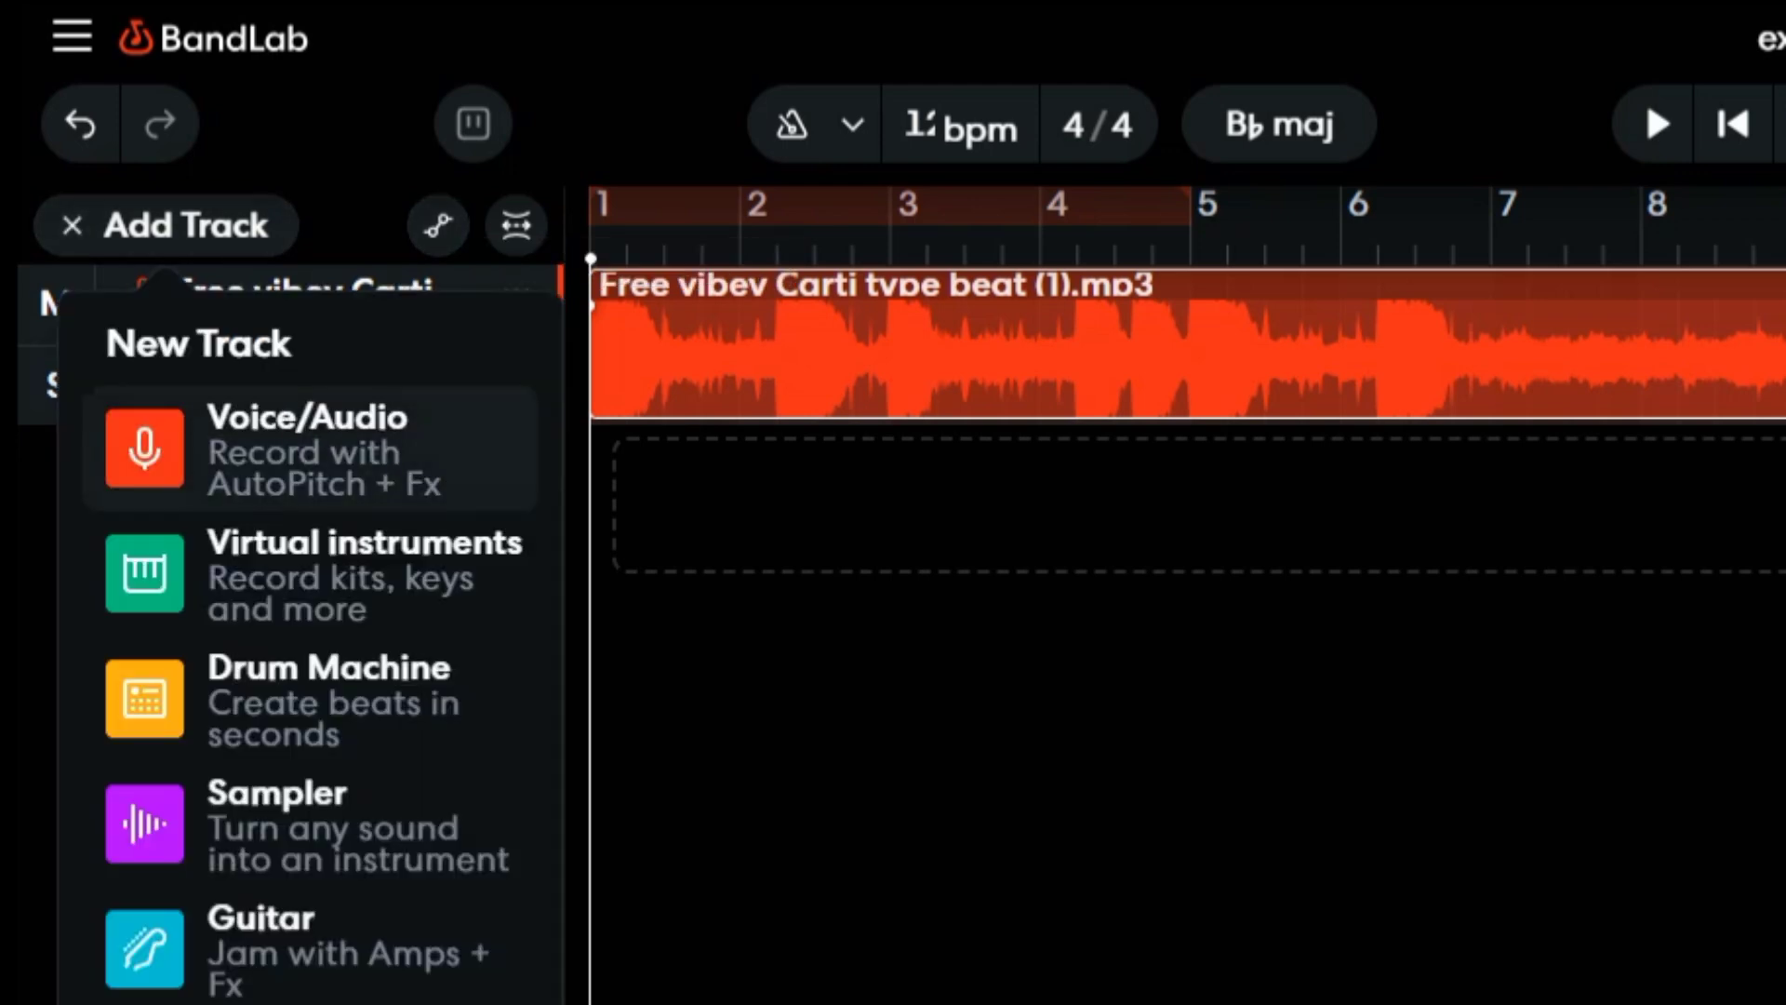
{"action": "left_click", "coordinate": [307, 449]}
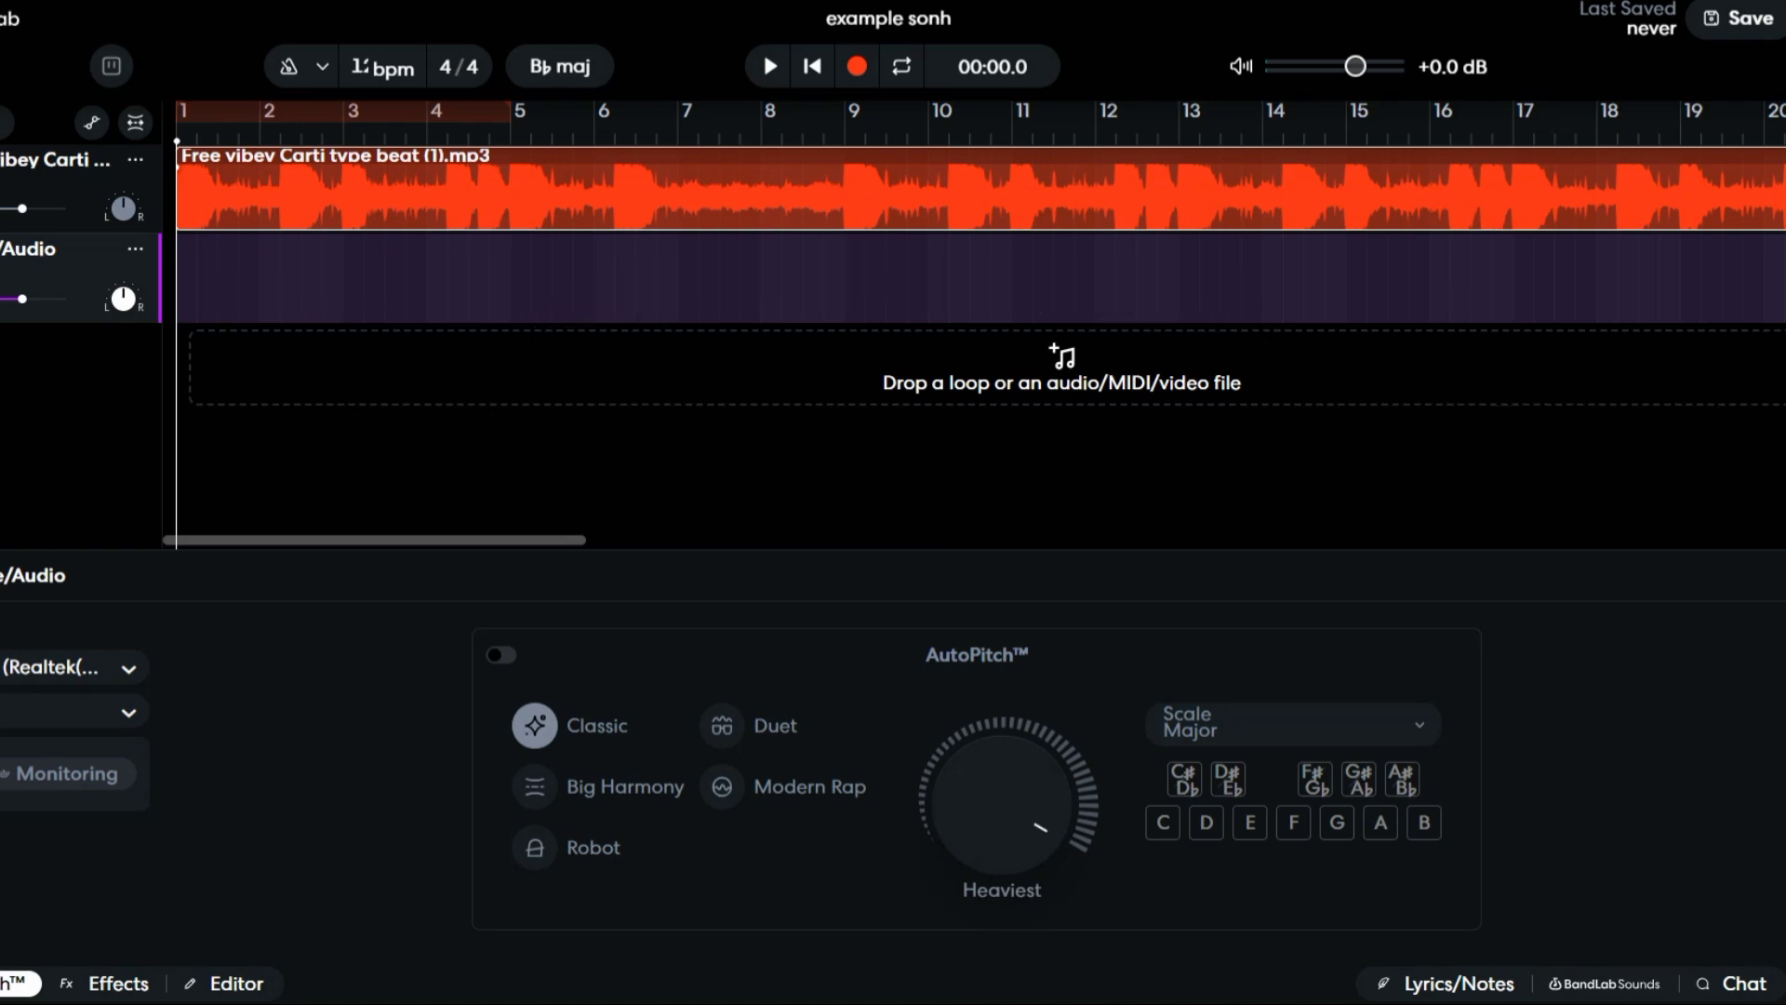
{"action": "left_click", "coordinate": [118, 983]}
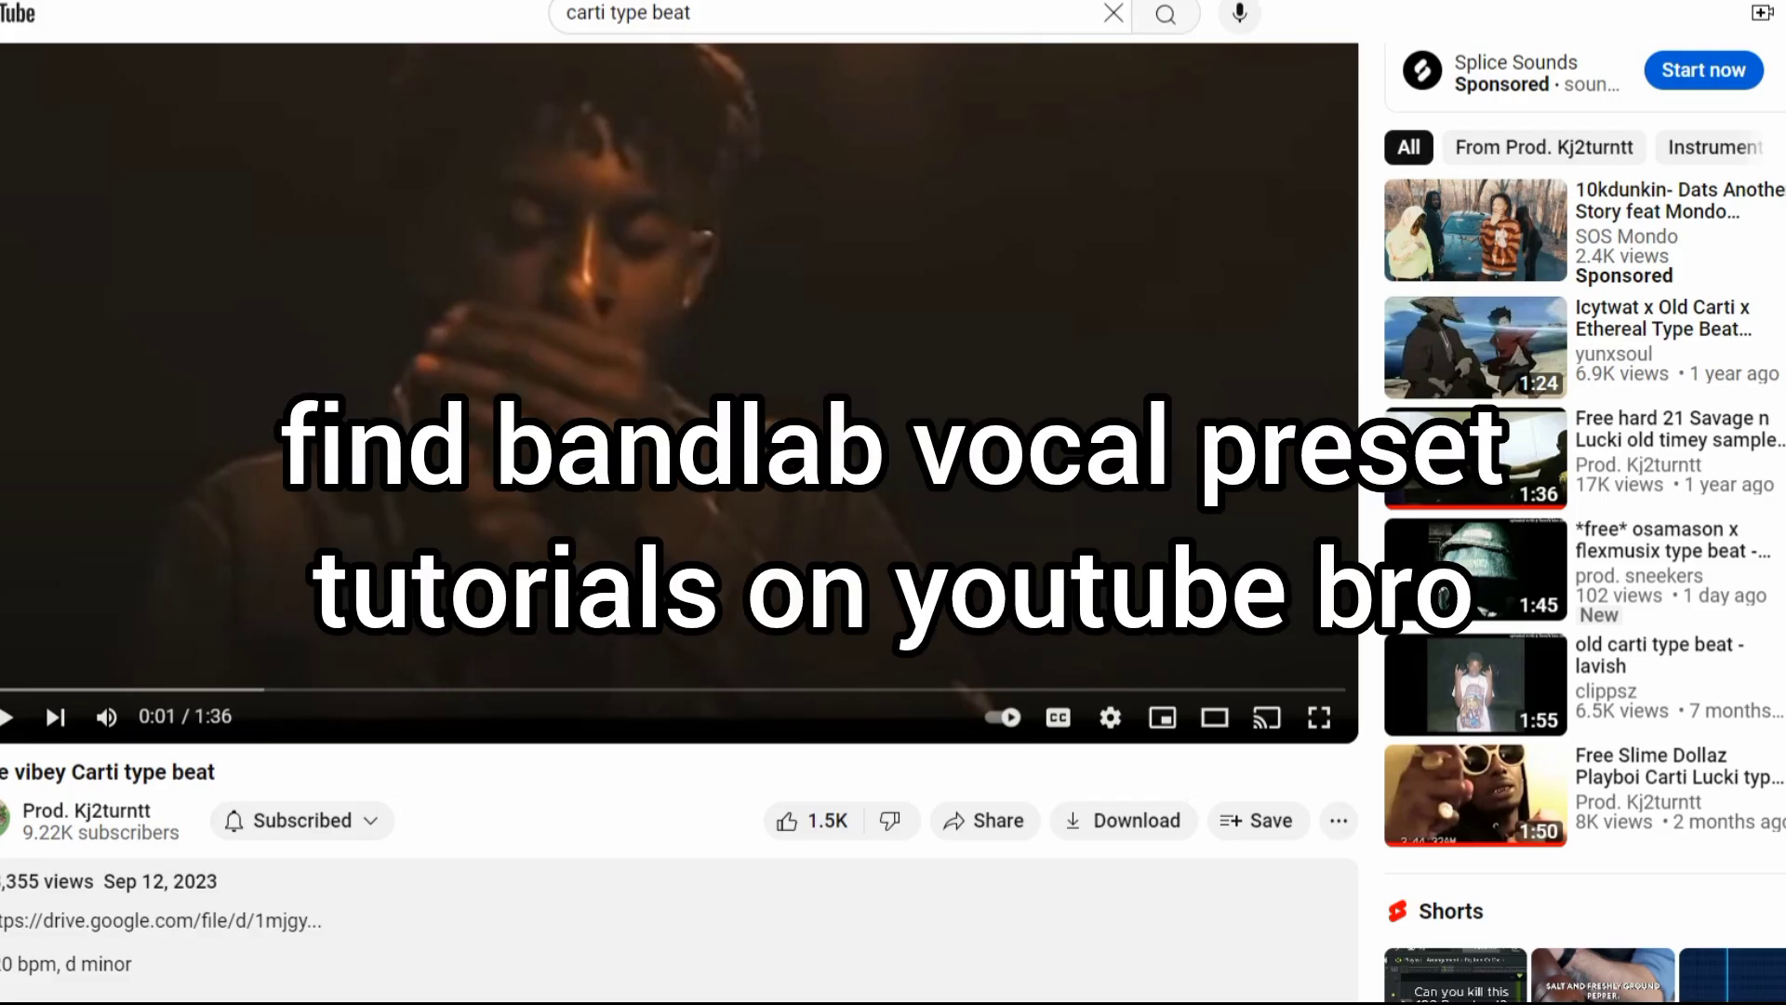
{"action": "triple_click", "coordinate": [630, 13]}
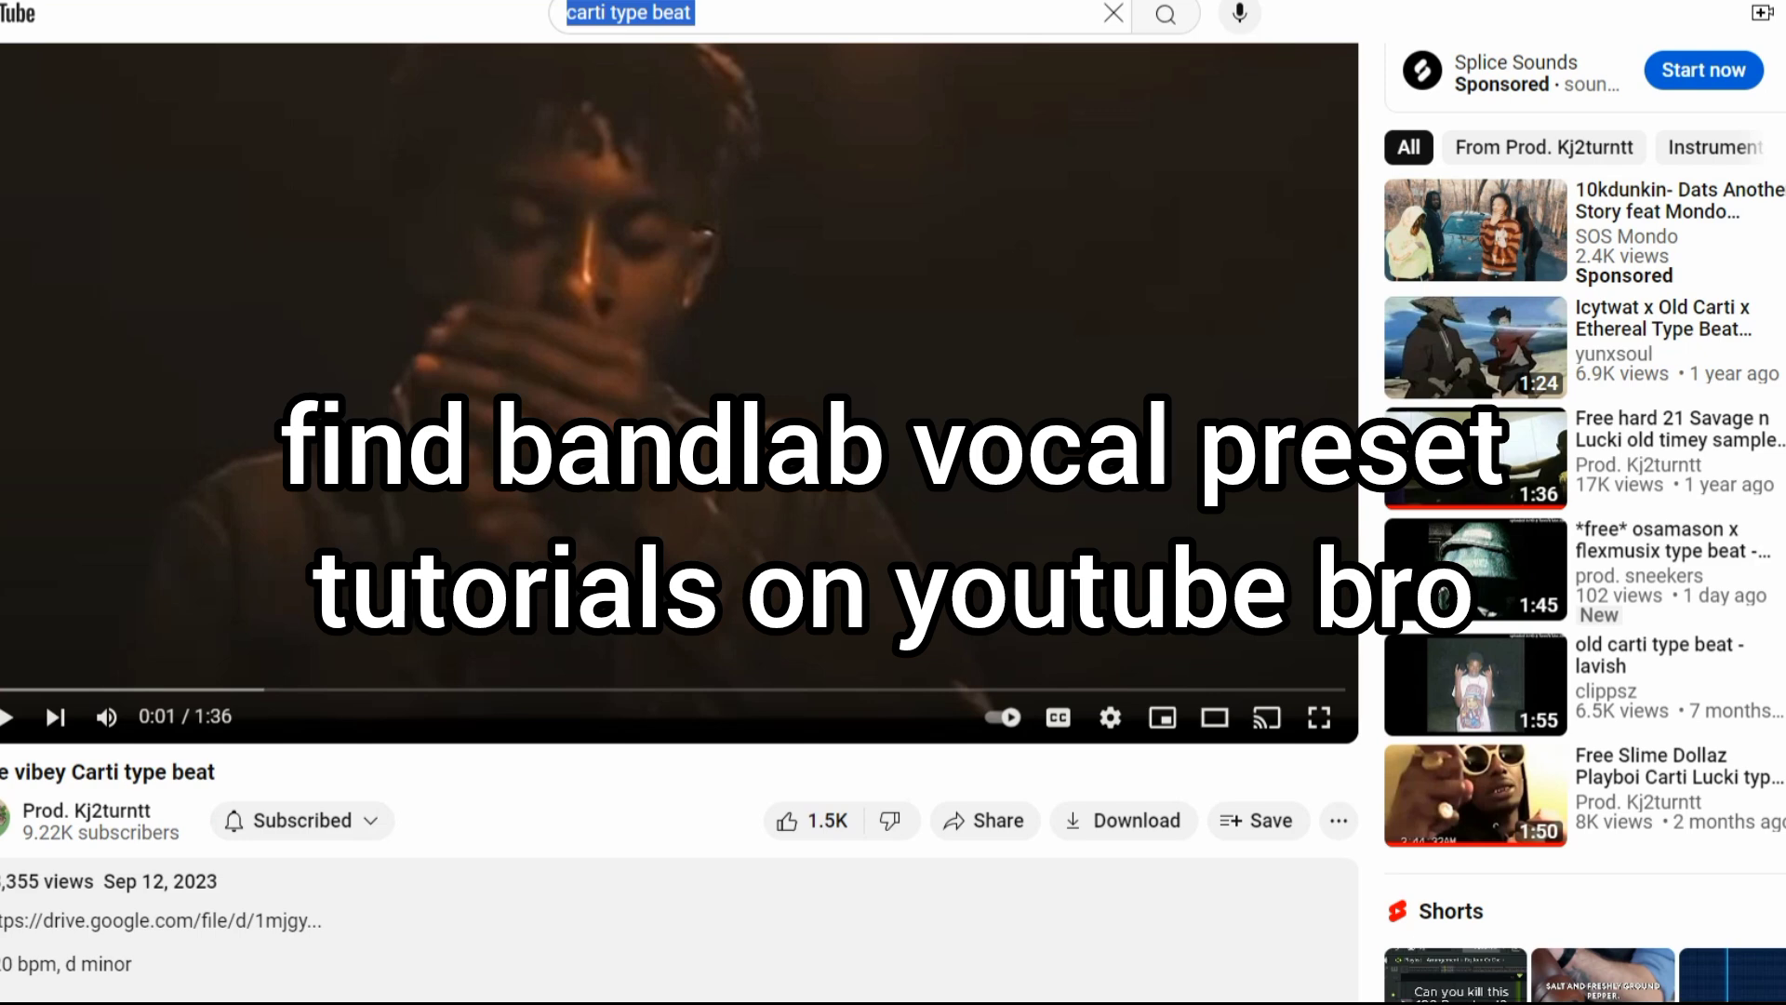
{"action": "key", "text": "l"}
{"action": "key", "text": "k"}
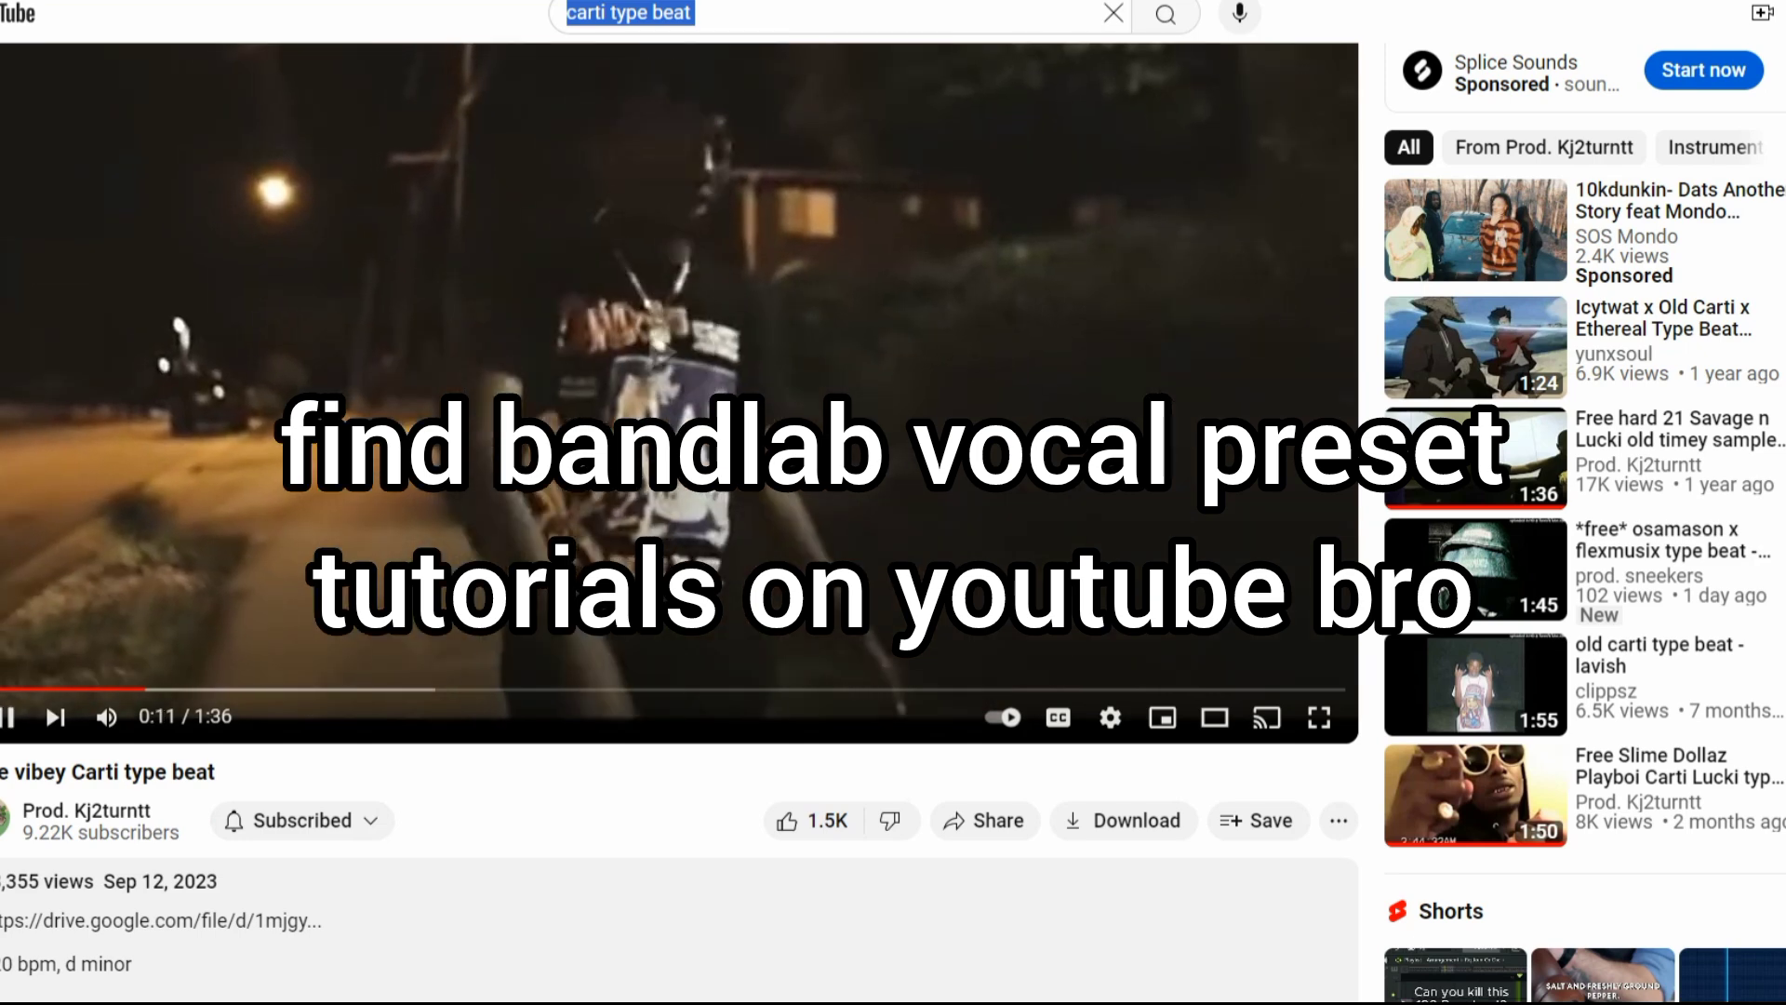
{"action": "key", "text": "c"}
{"action": "key", "text": "l"}
{"action": "key", "text": "space"}
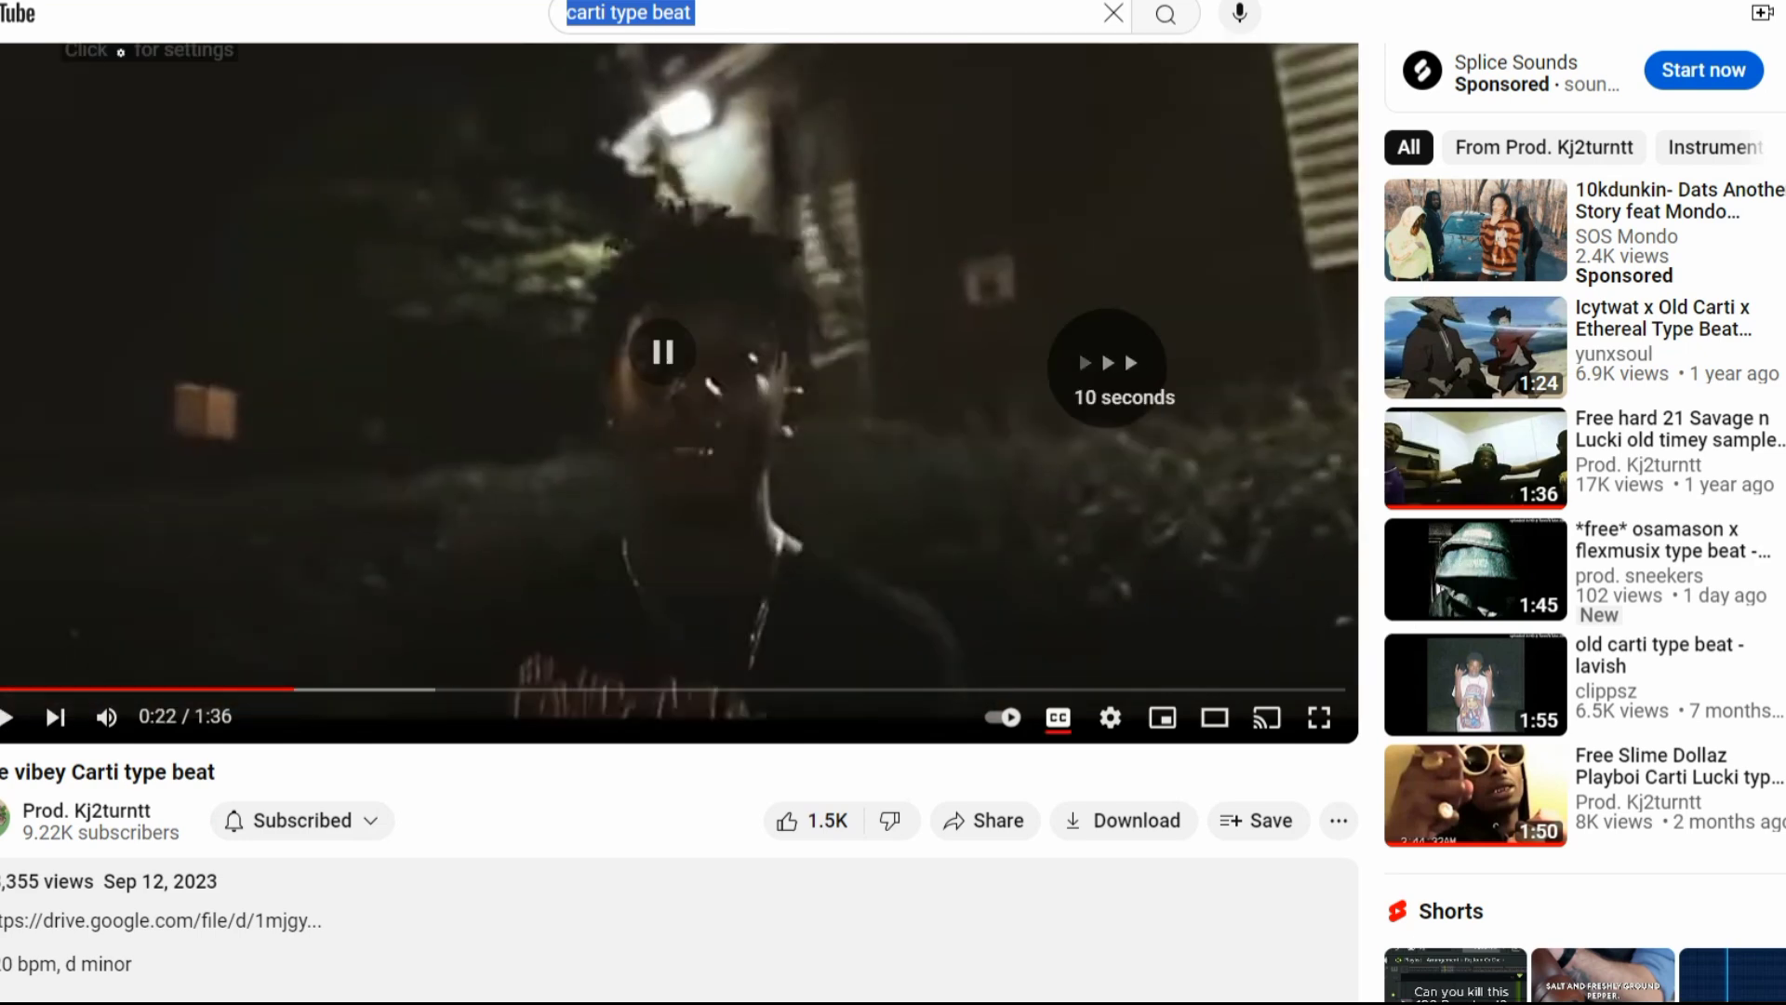
{"action": "key", "text": "t"}
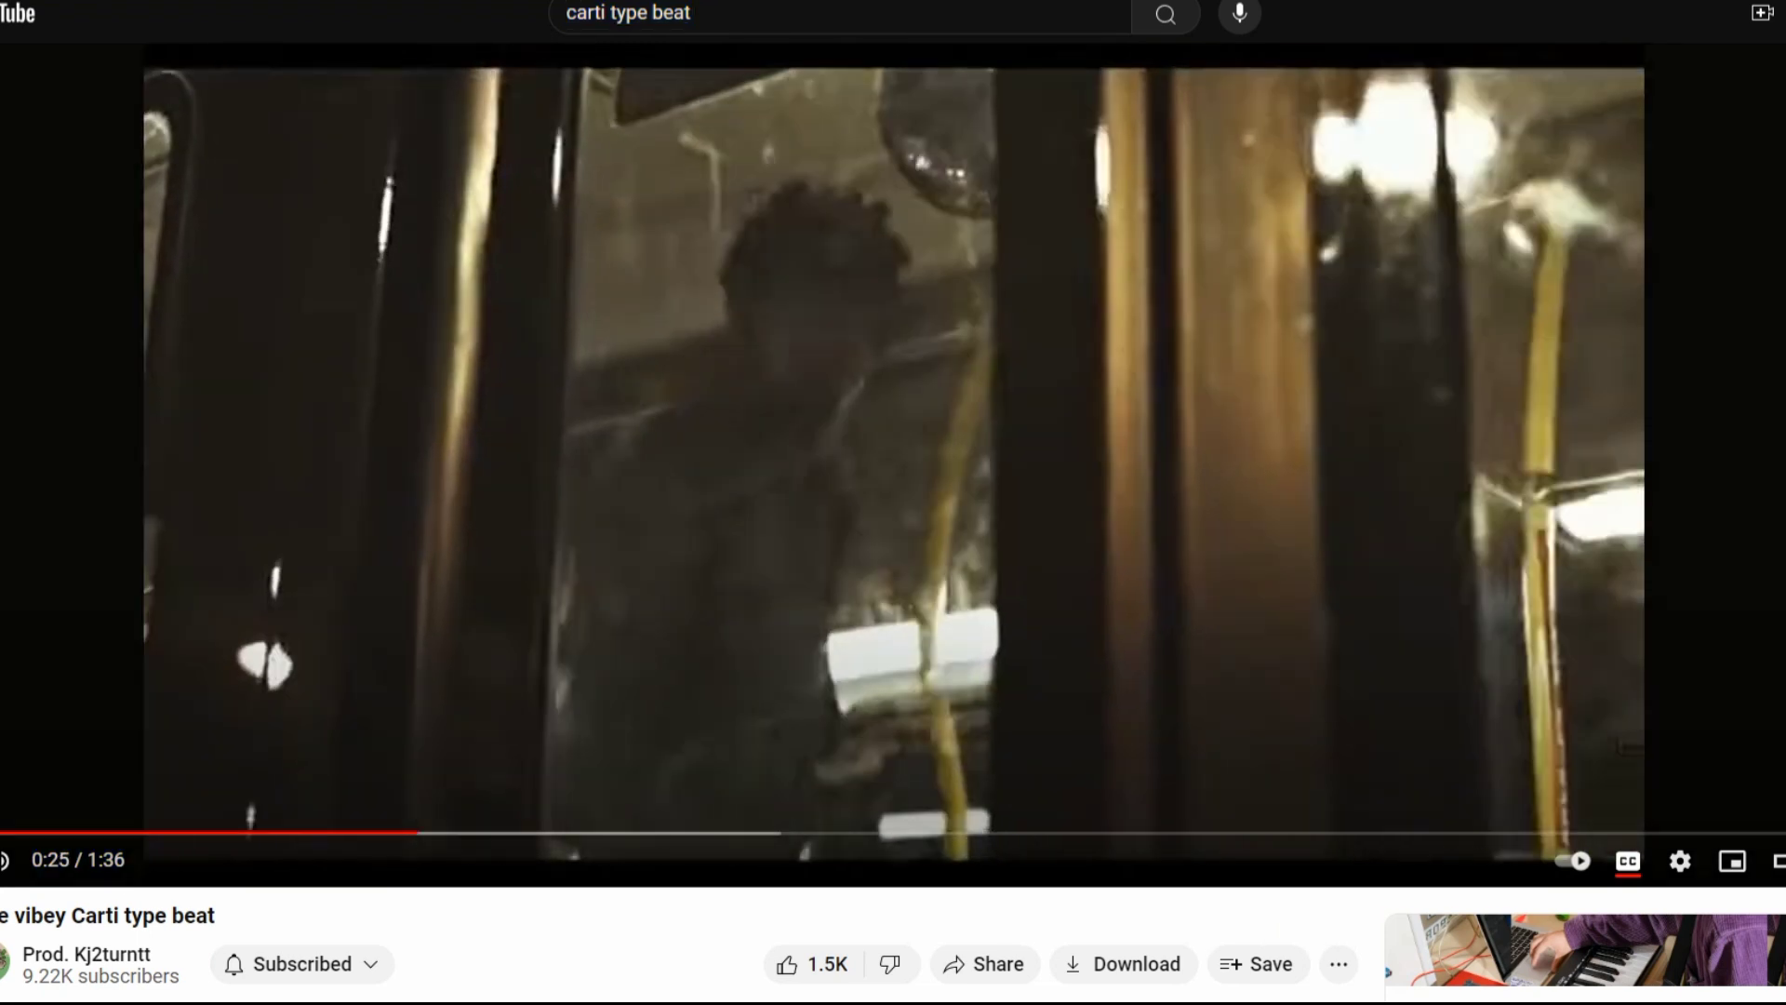
{"action": "key", "text": "k"}
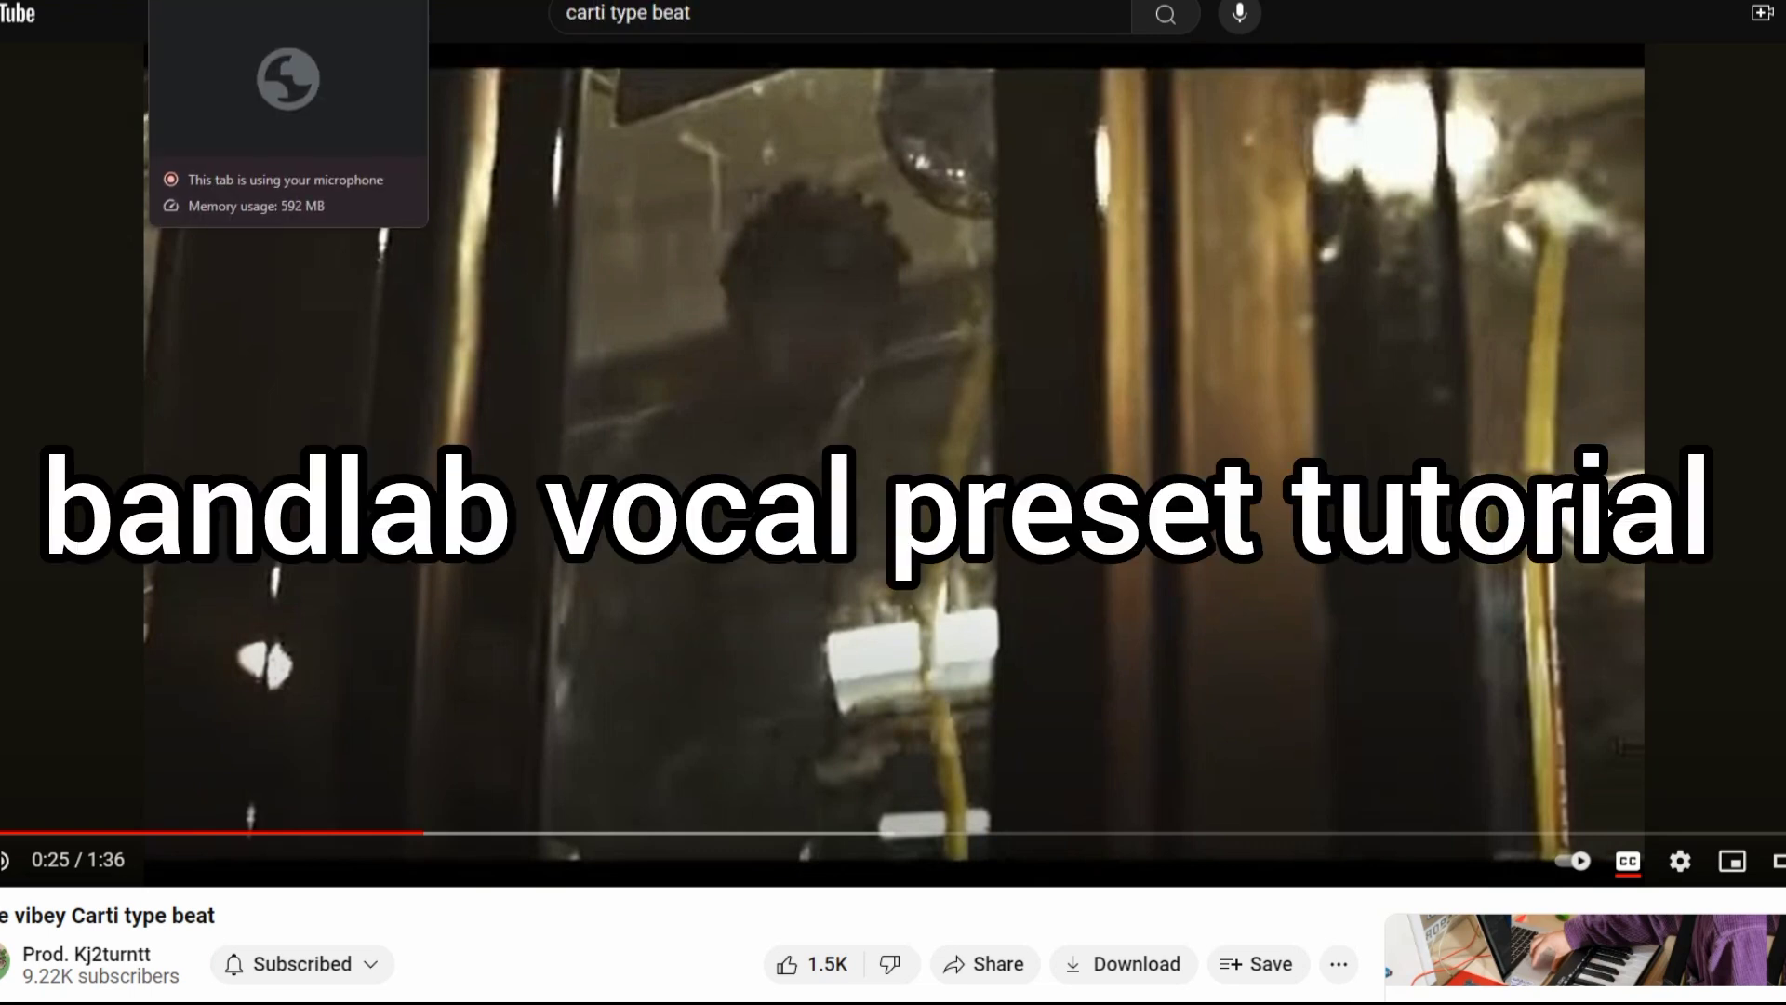
{"action": "key", "text": "ctrl+t"}
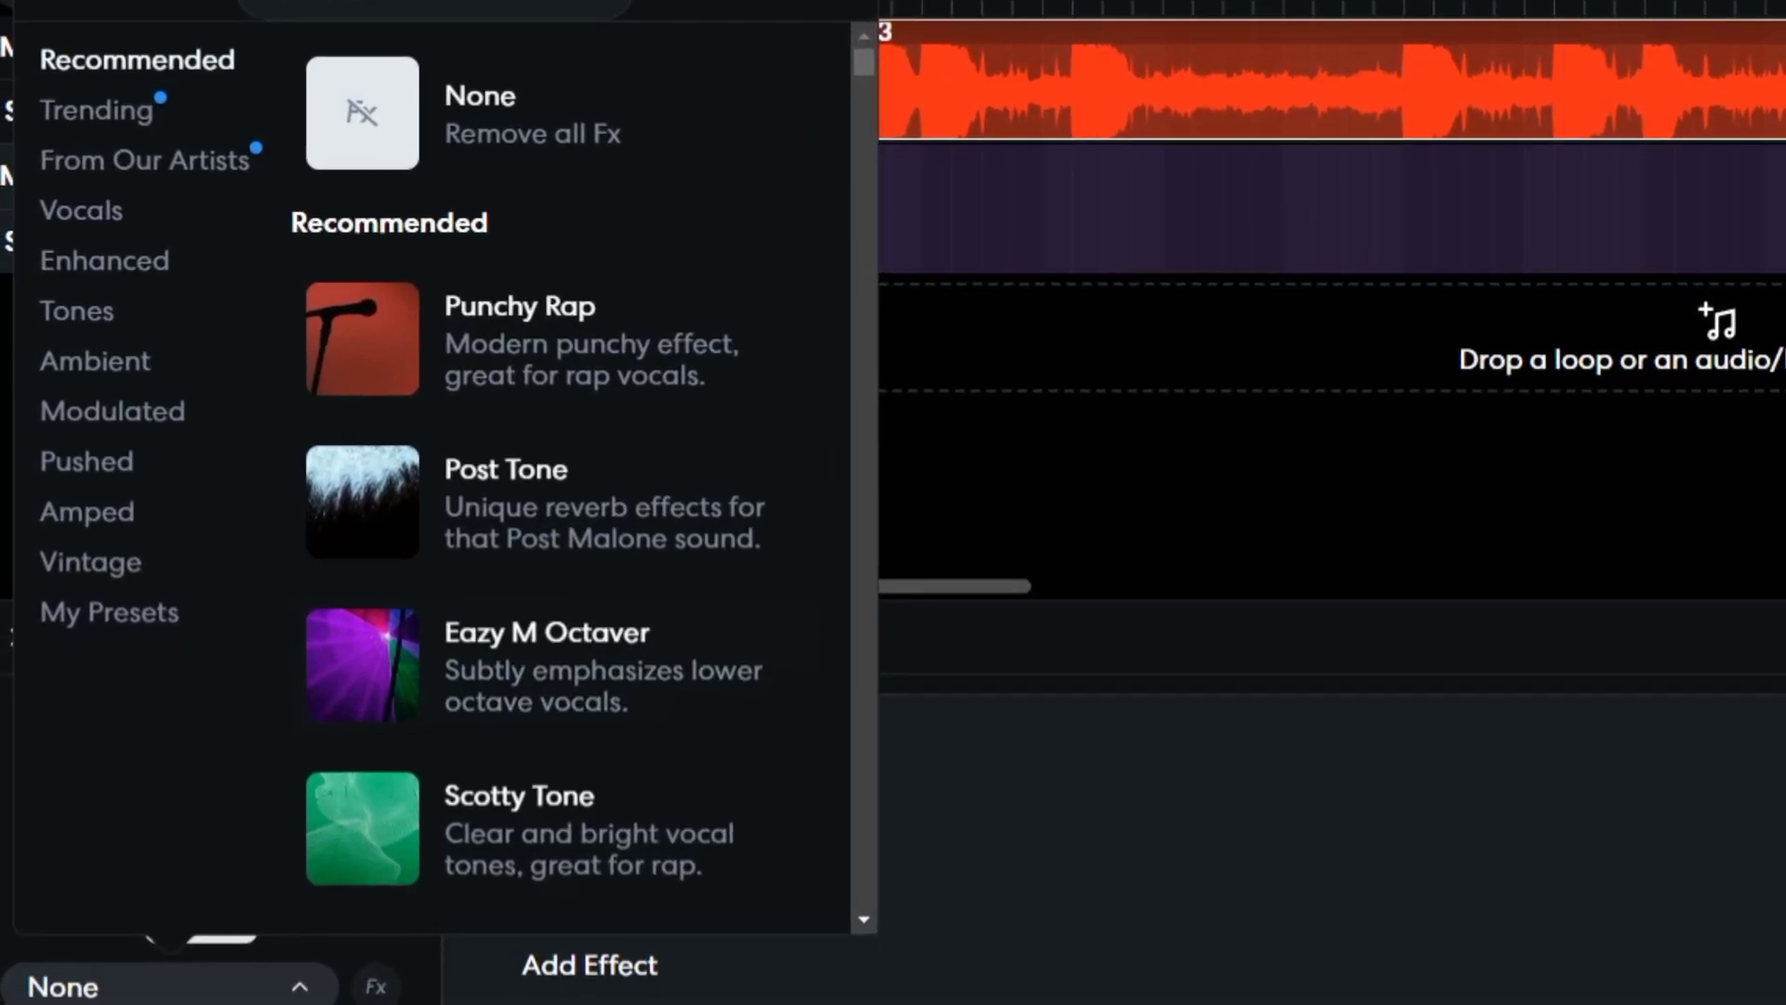
Step: Apply the saved "mr quay" vocal preset to the Voice/Audio track and review its effect chain
{"action": "left_click", "coordinate": [109, 612]}
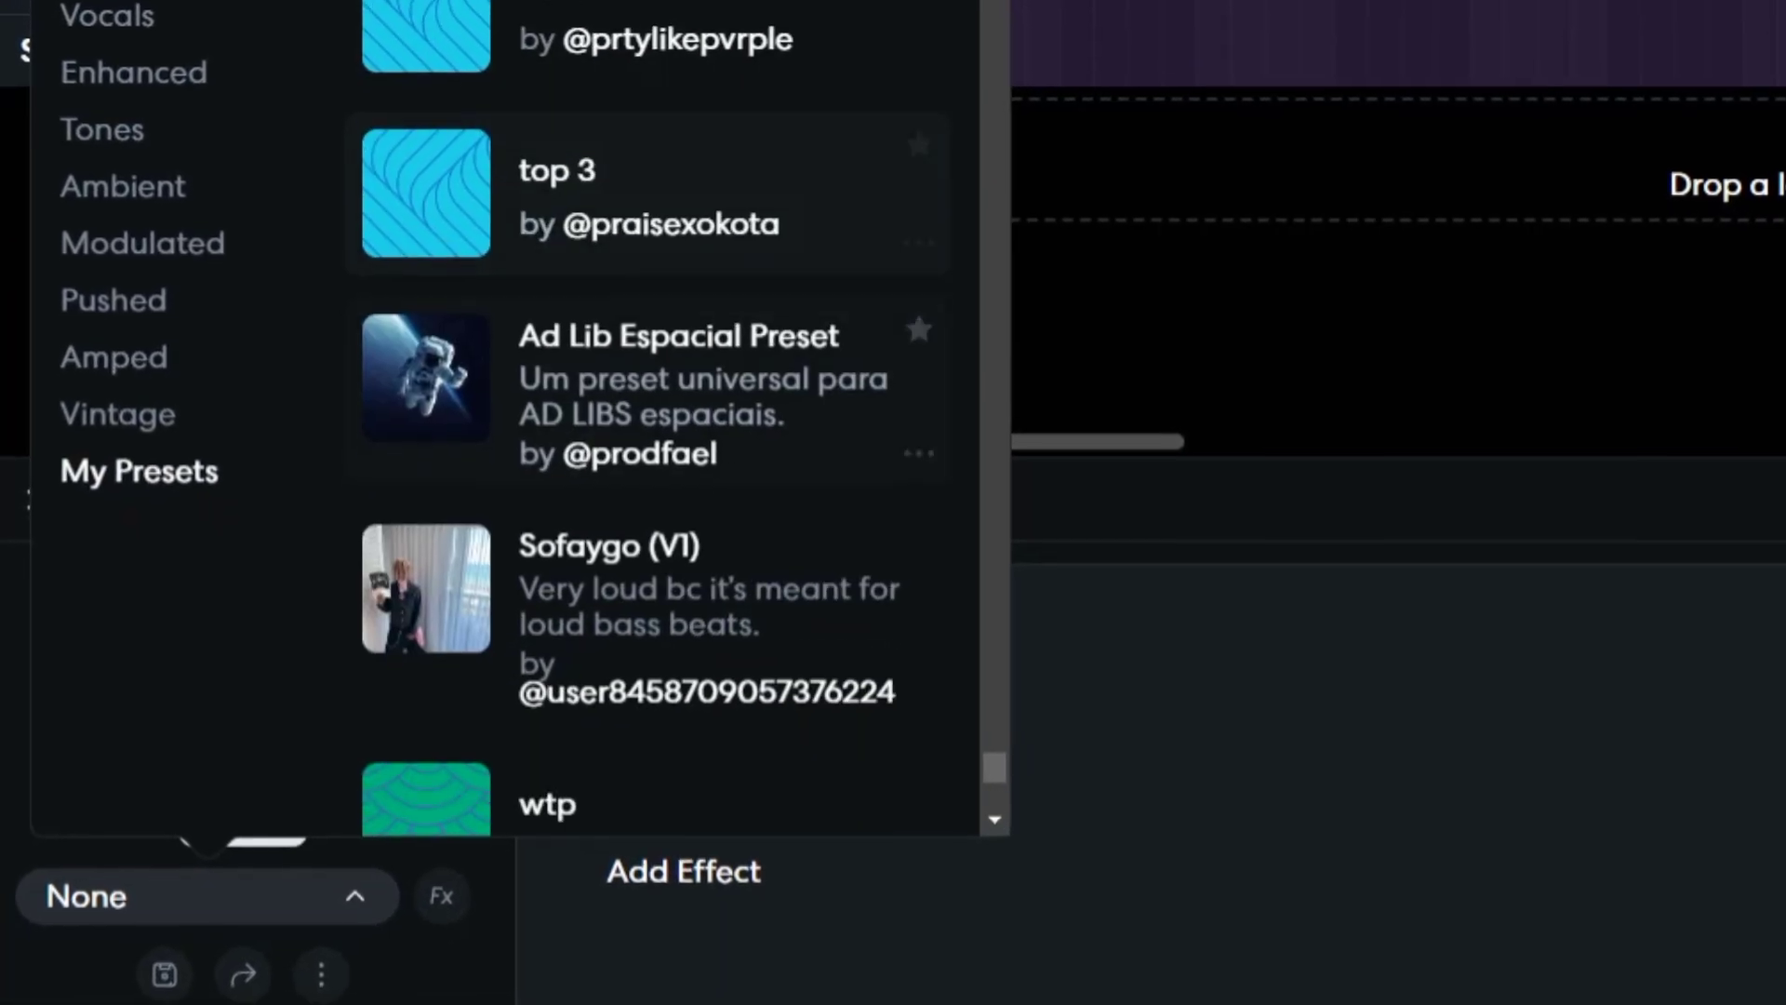
{"action": "scroll", "coordinate": [651, 196], "scroll_direction": "down", "scroll_amount": 5}
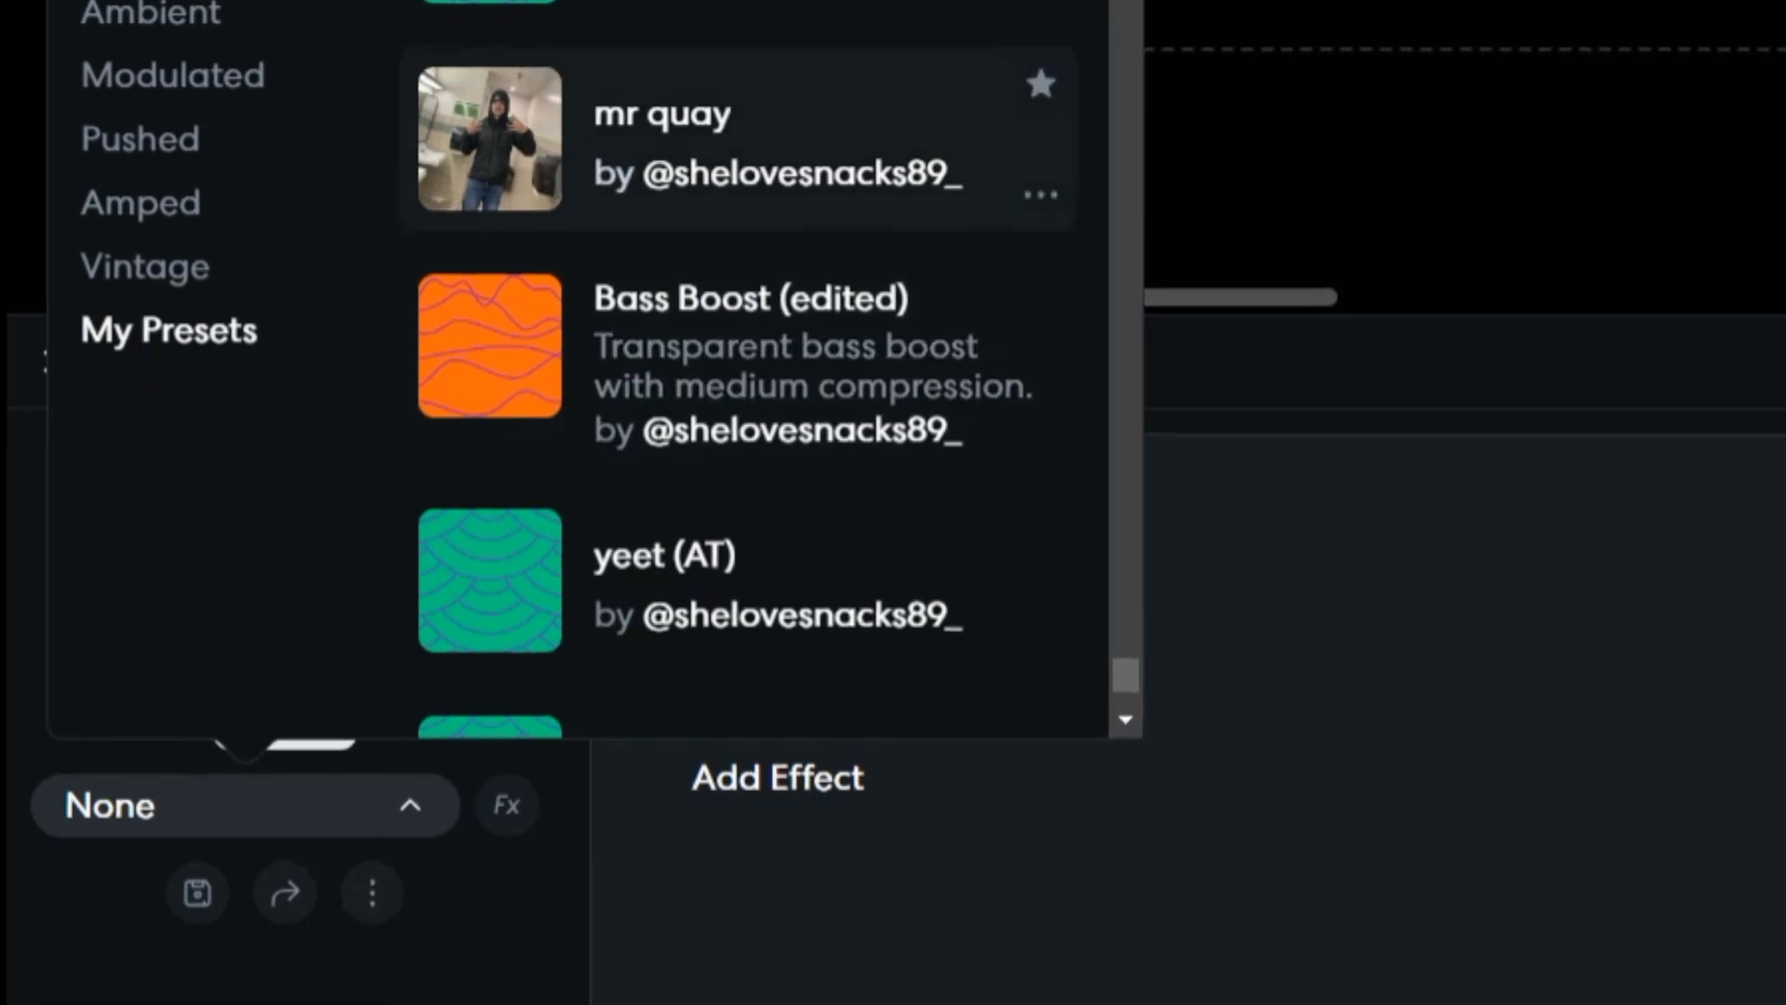
{"action": "left_click", "coordinate": [735, 140]}
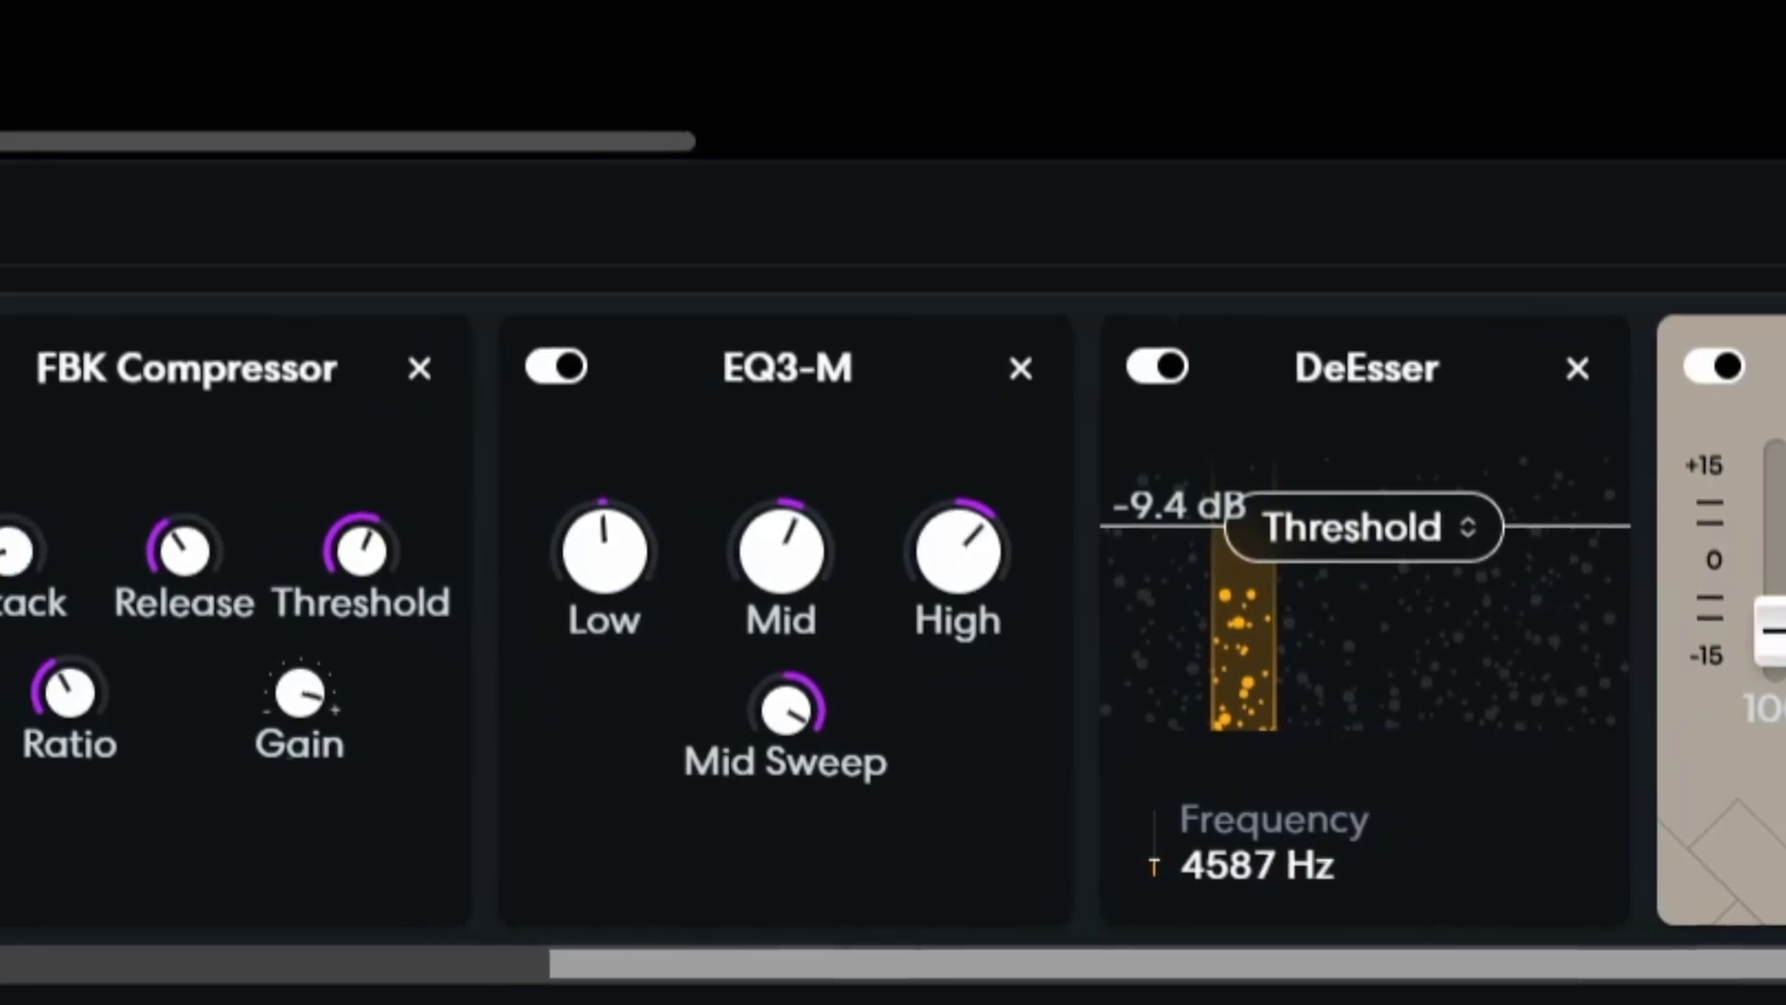
{"action": "left_click_drag", "start_coordinate": [1168, 963], "coordinate": [649, 951]}
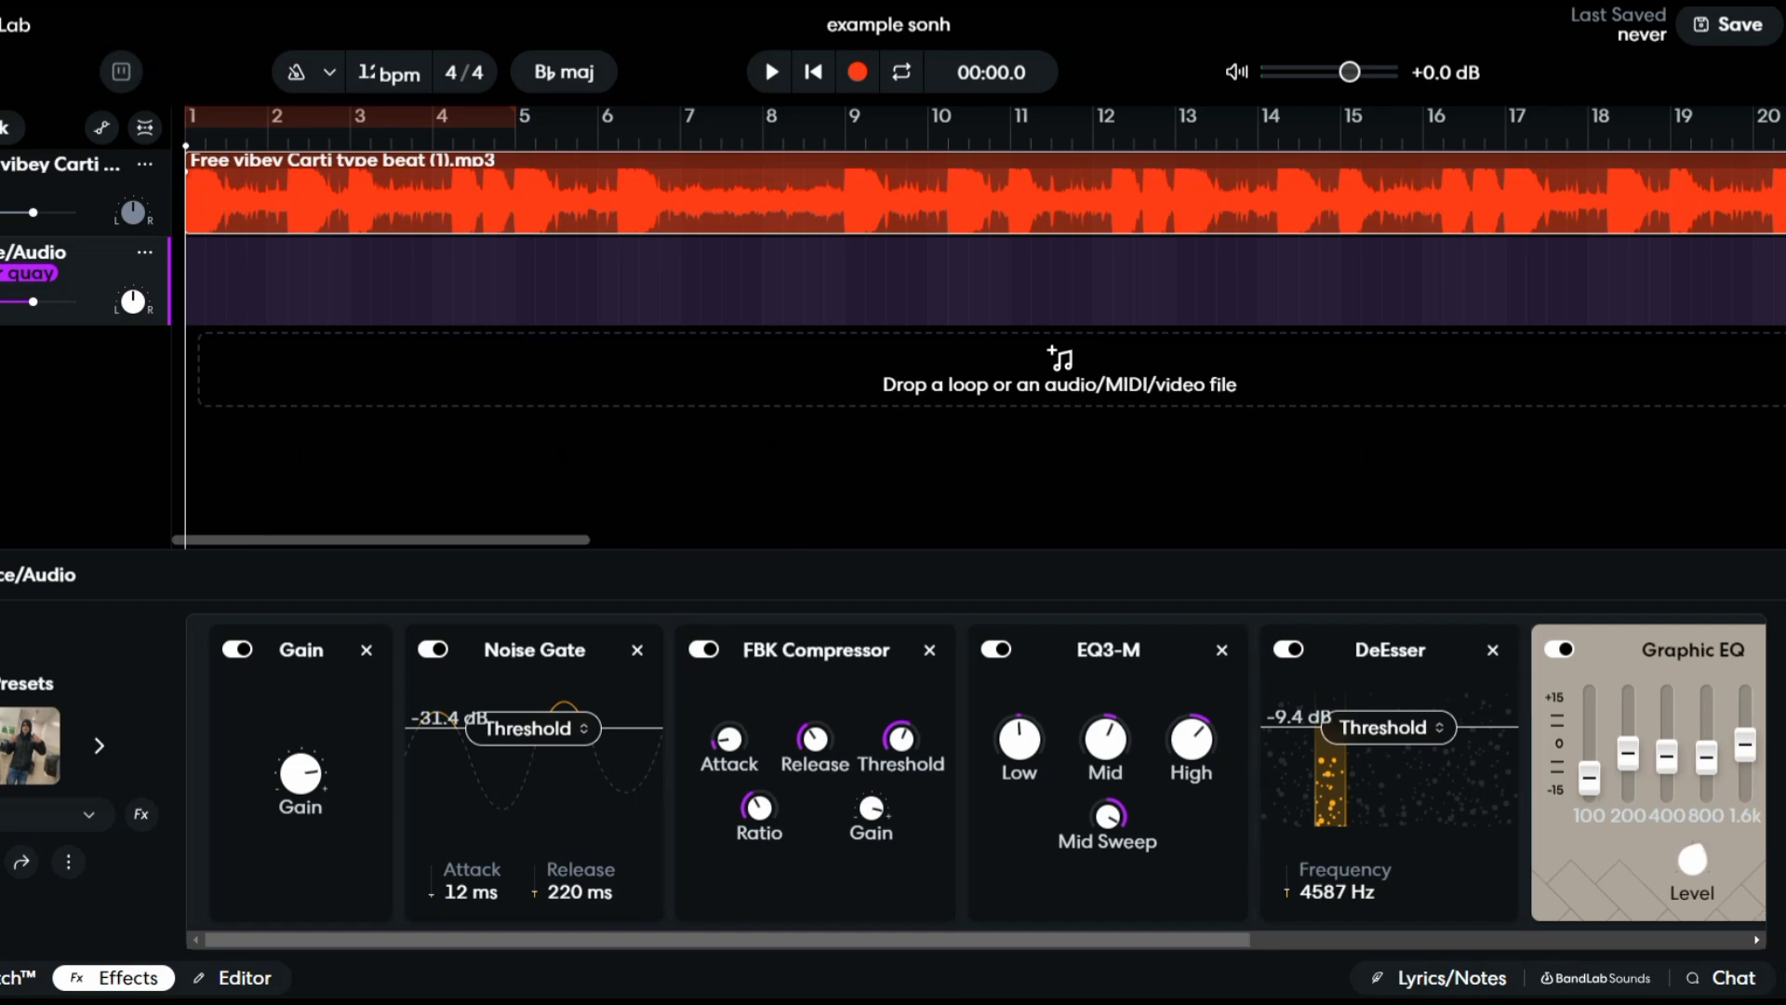
Step: Set the Voice/Audio track's AutoPitch key to C and toggle input monitoring
{"action": "left_click", "coordinate": [15, 978]}
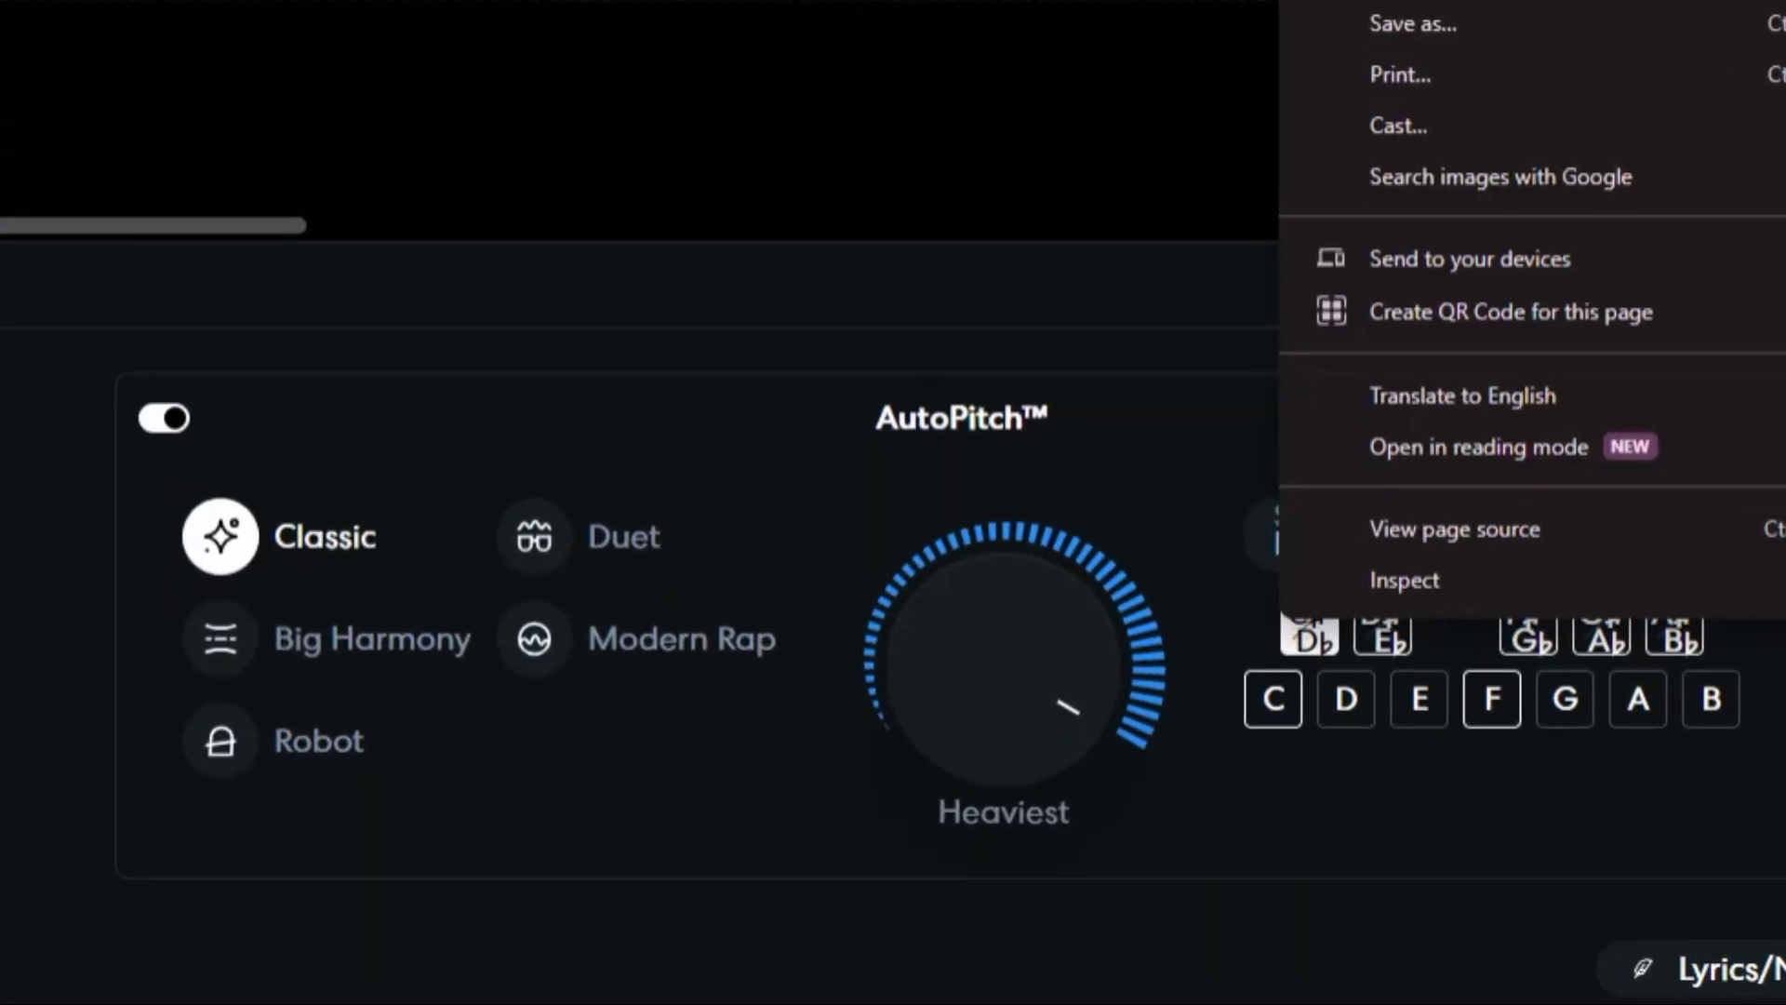
{"action": "key", "text": "Escape"}
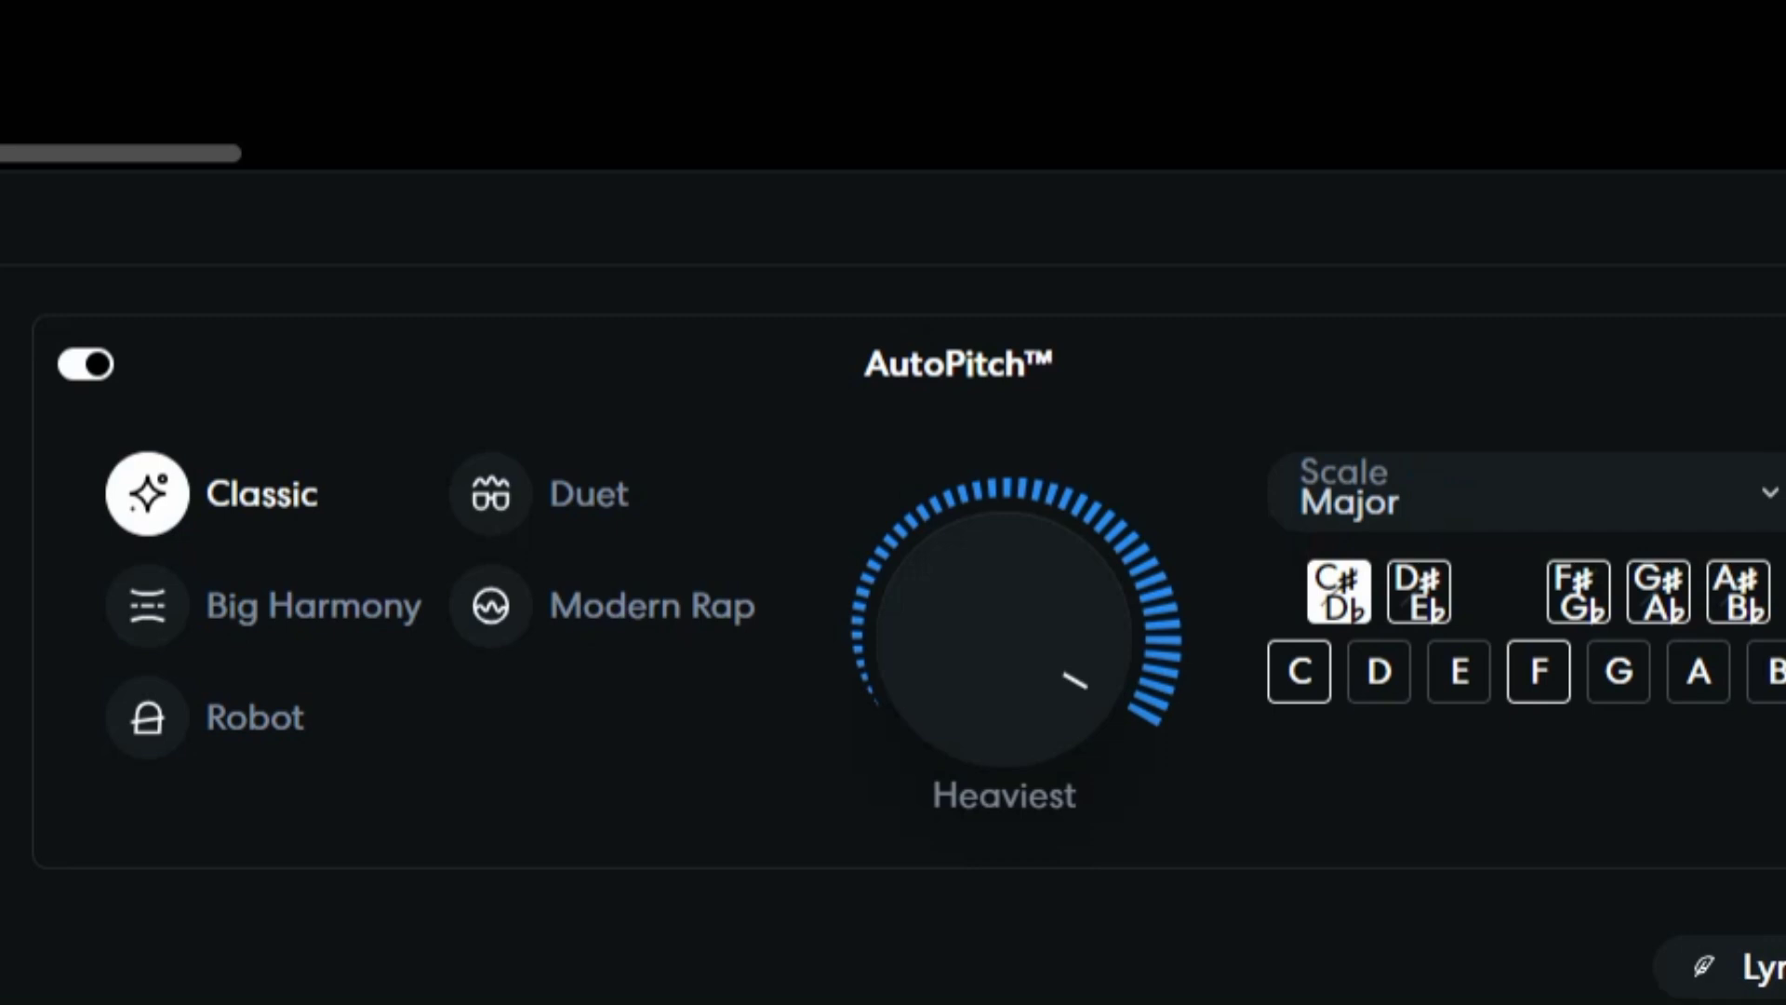
{"action": "left_click", "coordinate": [1300, 672]}
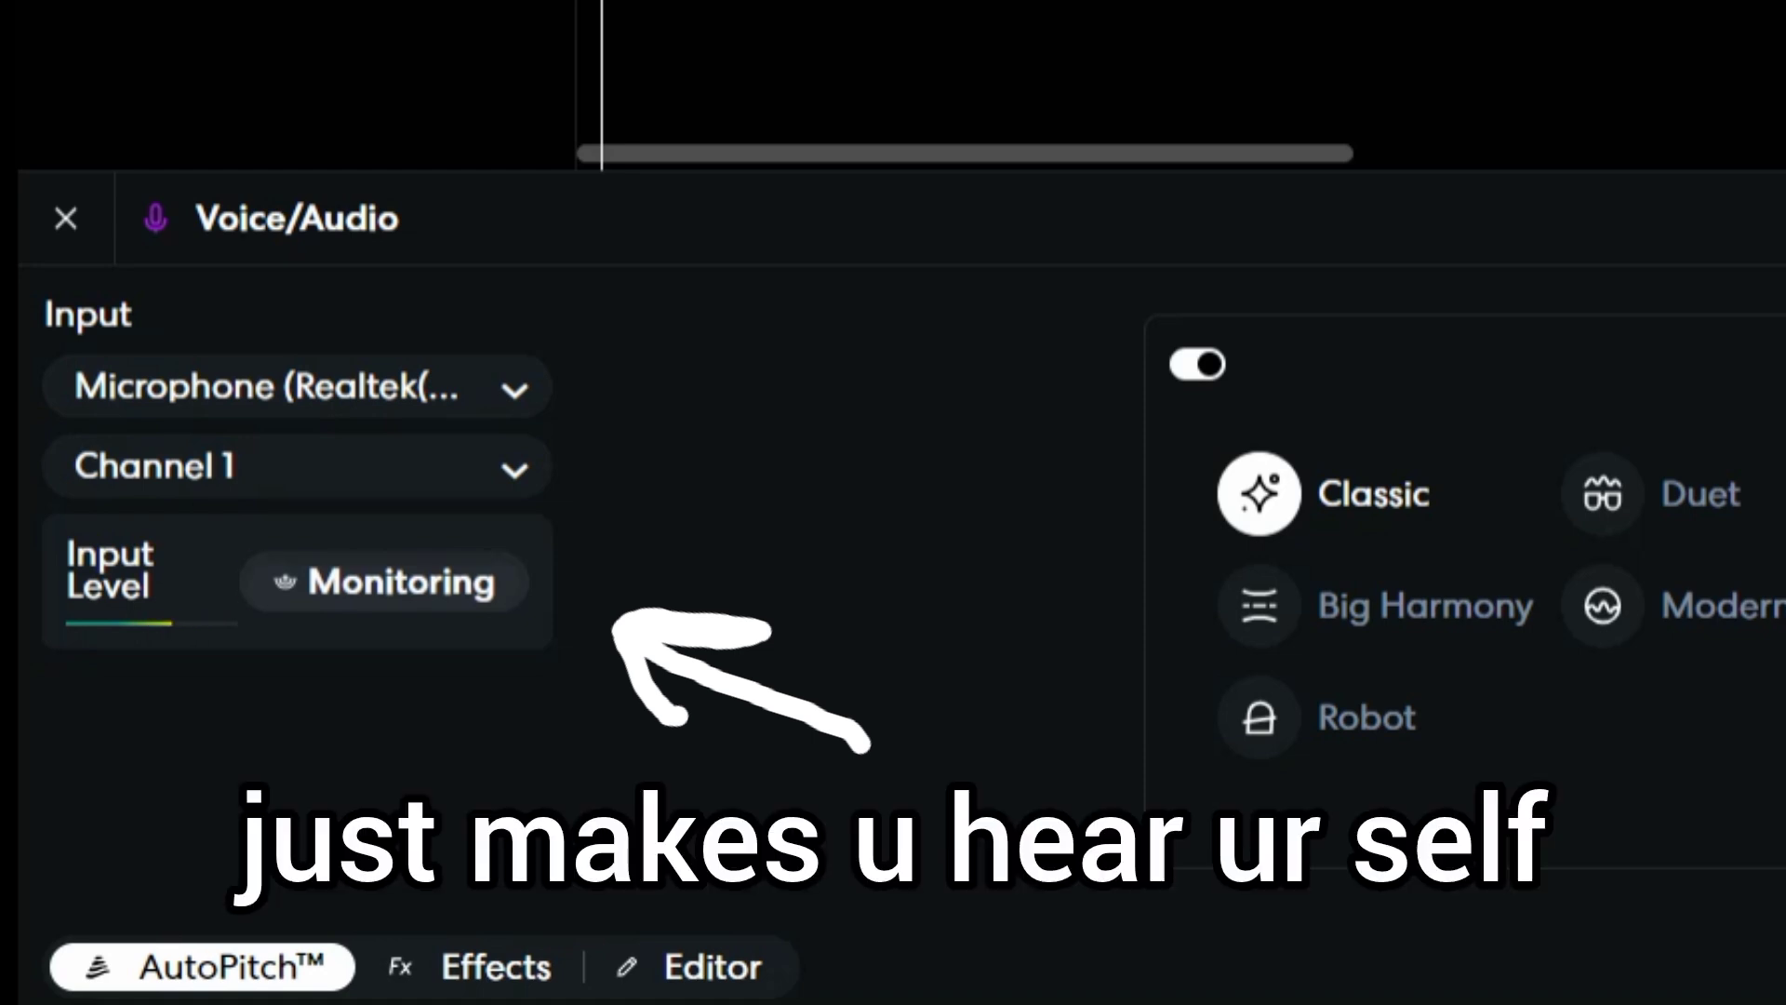
{"action": "left_click", "coordinate": [384, 582]}
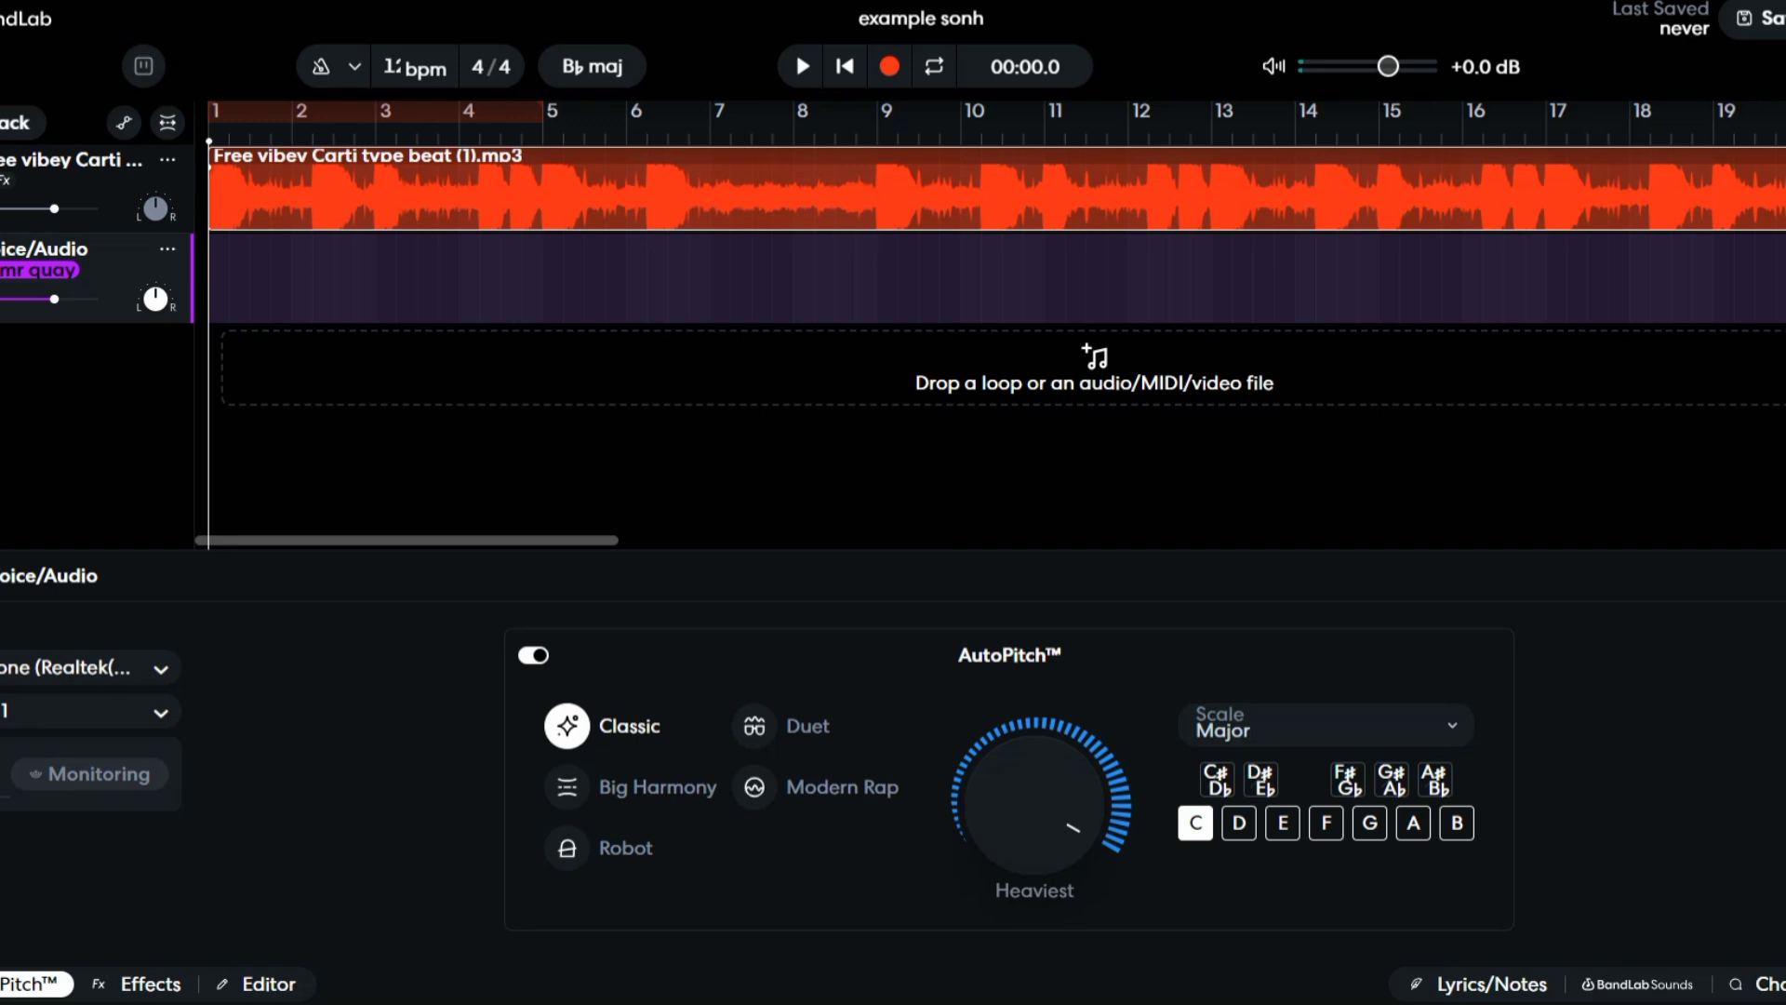
Step: Preview the beat from its beginning, stop playback, and return the playhead to the start
{"action": "scroll", "coordinate": [990, 326], "scroll_direction": "right", "scroll_amount": 6}
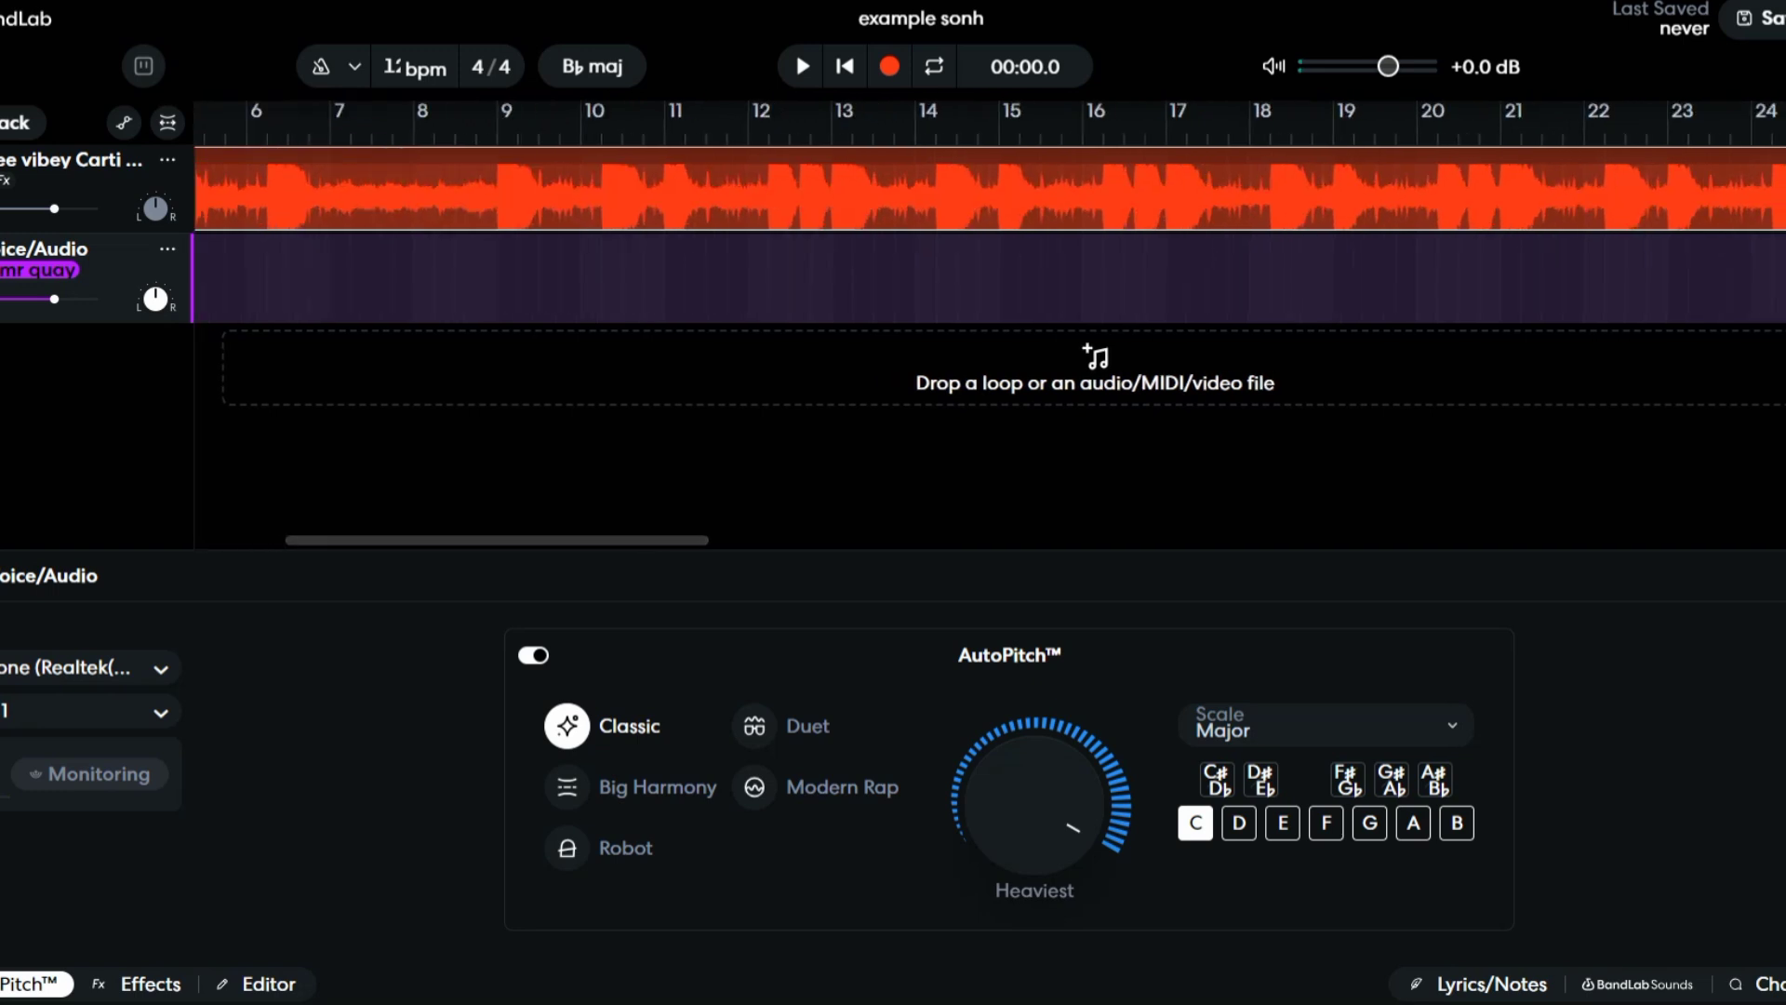
{"action": "scroll", "coordinate": [990, 325], "scroll_direction": "left", "scroll_amount": 6}
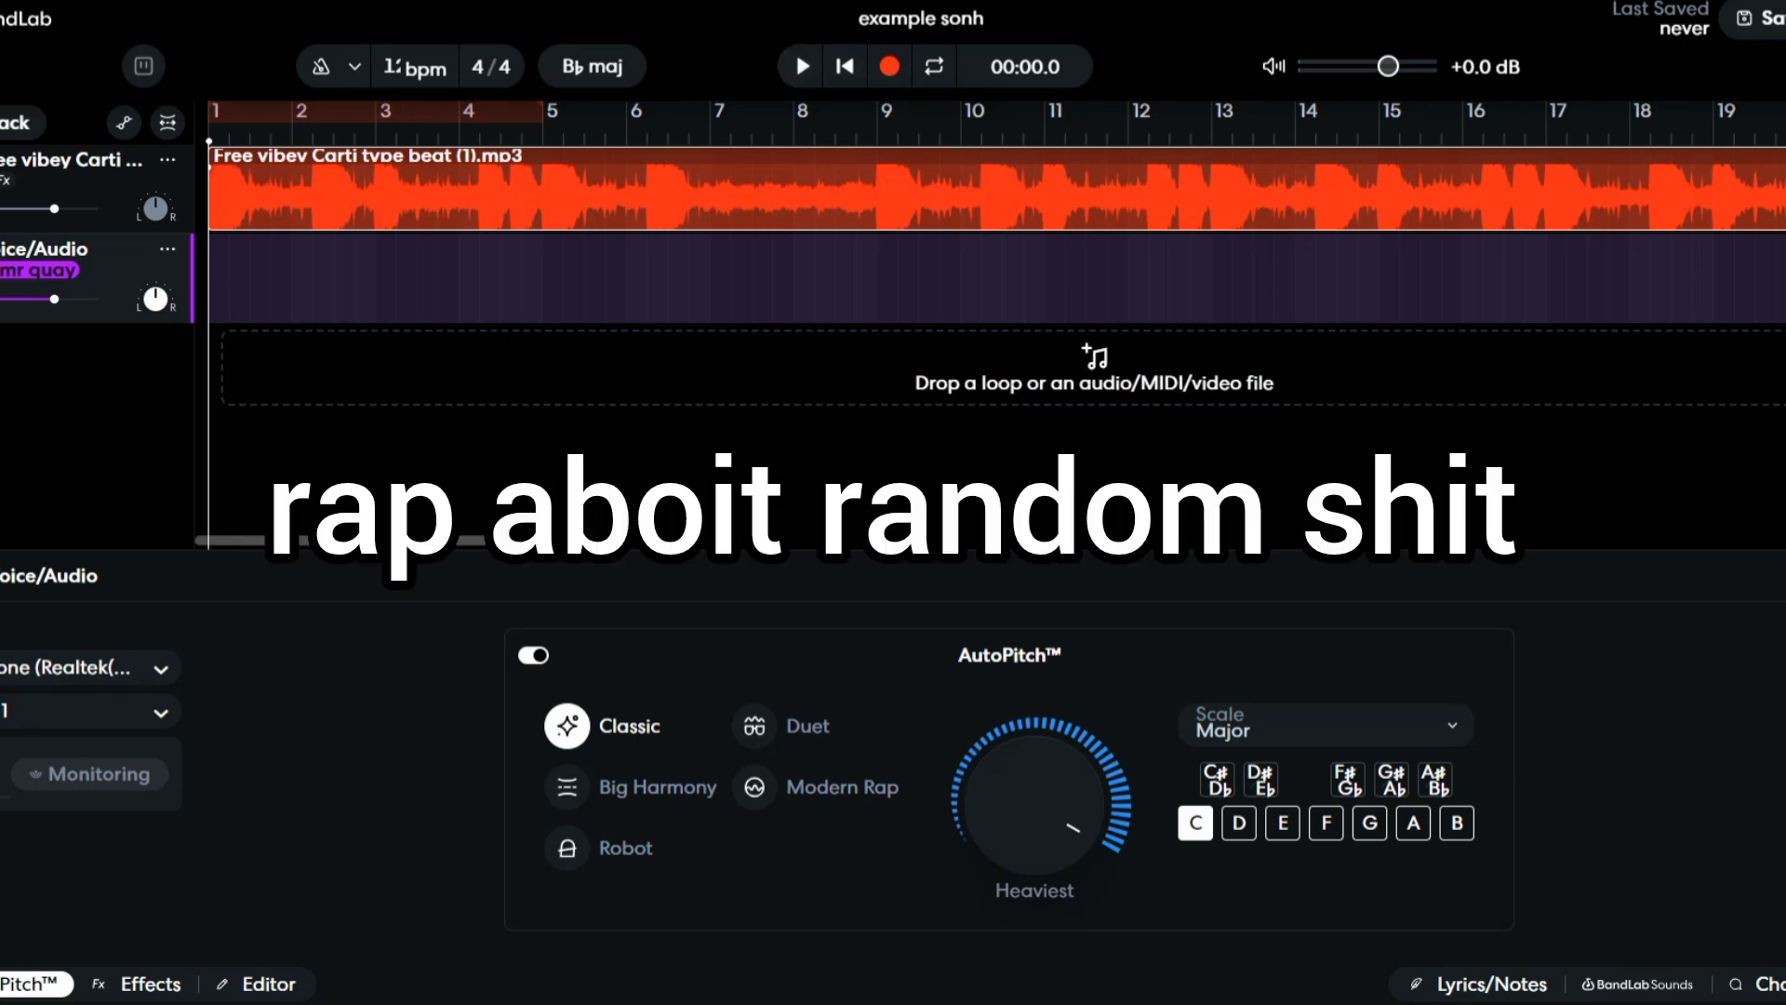
{"action": "left_click", "coordinate": [802, 66]}
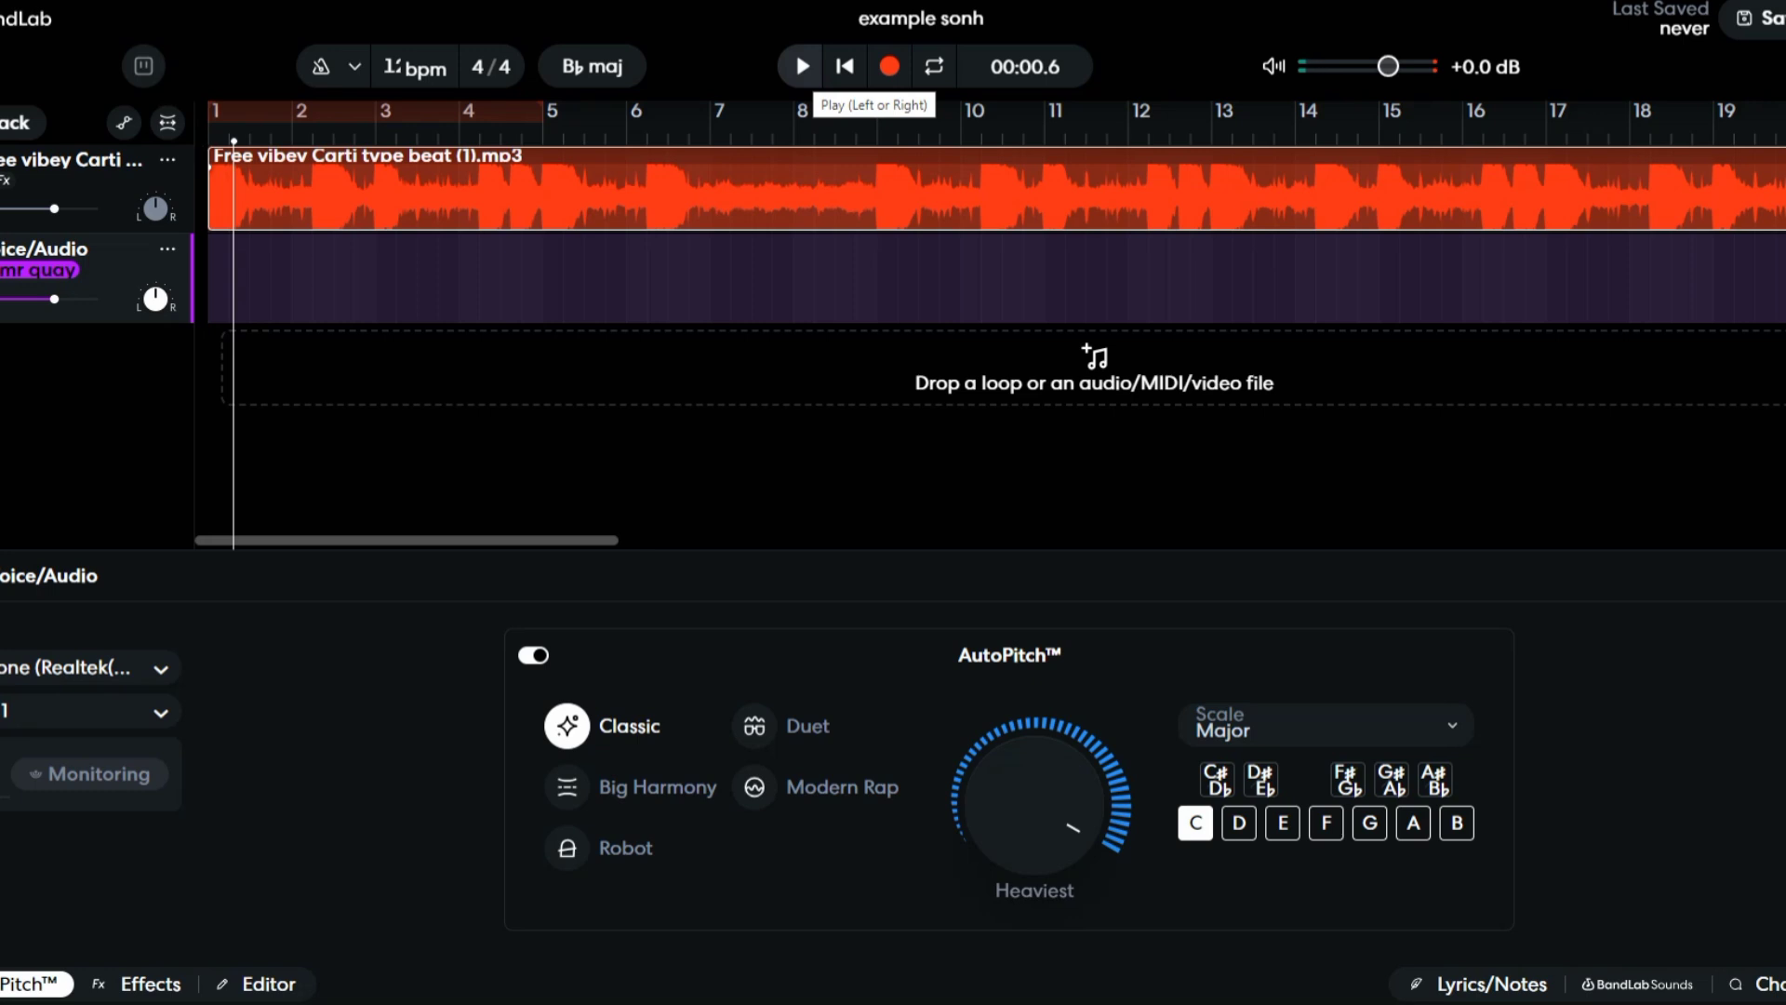
{"action": "left_click", "coordinate": [802, 66]}
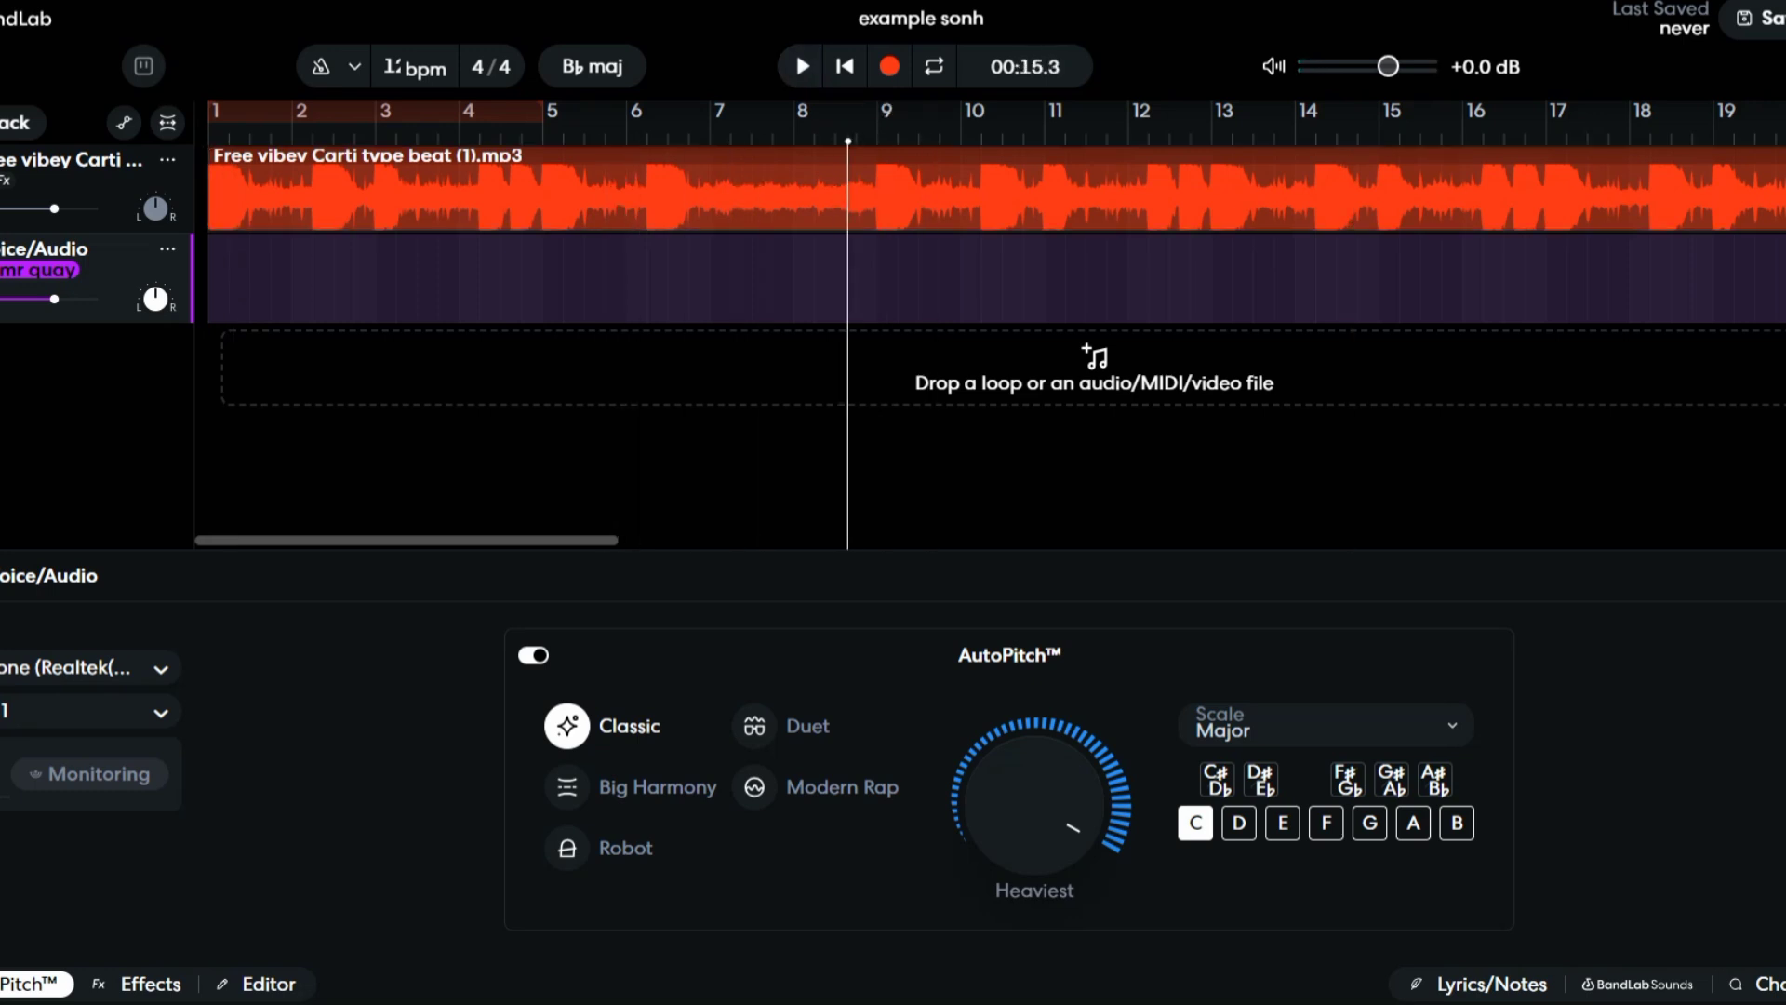
{"action": "left_click", "coordinate": [845, 66]}
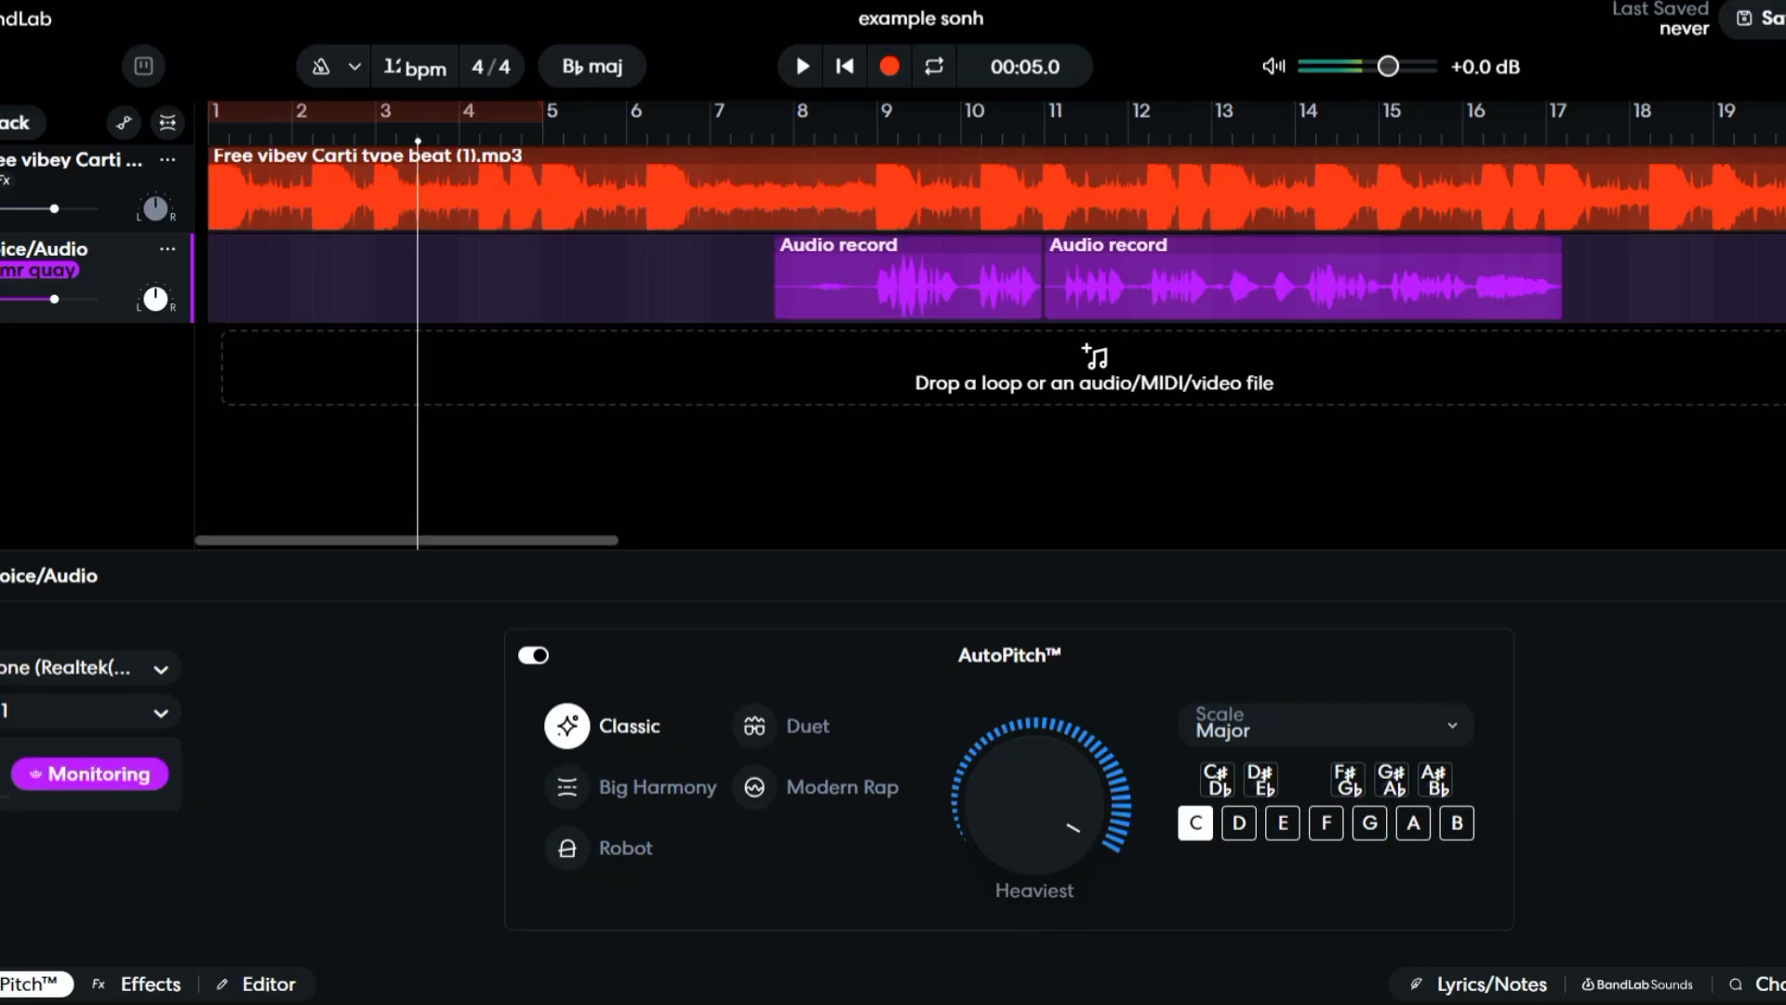
Step: Turn off input monitoring on the Voice/Audio track and listen to the recorded vocals over the beat
{"action": "left_click", "coordinate": [90, 775]}
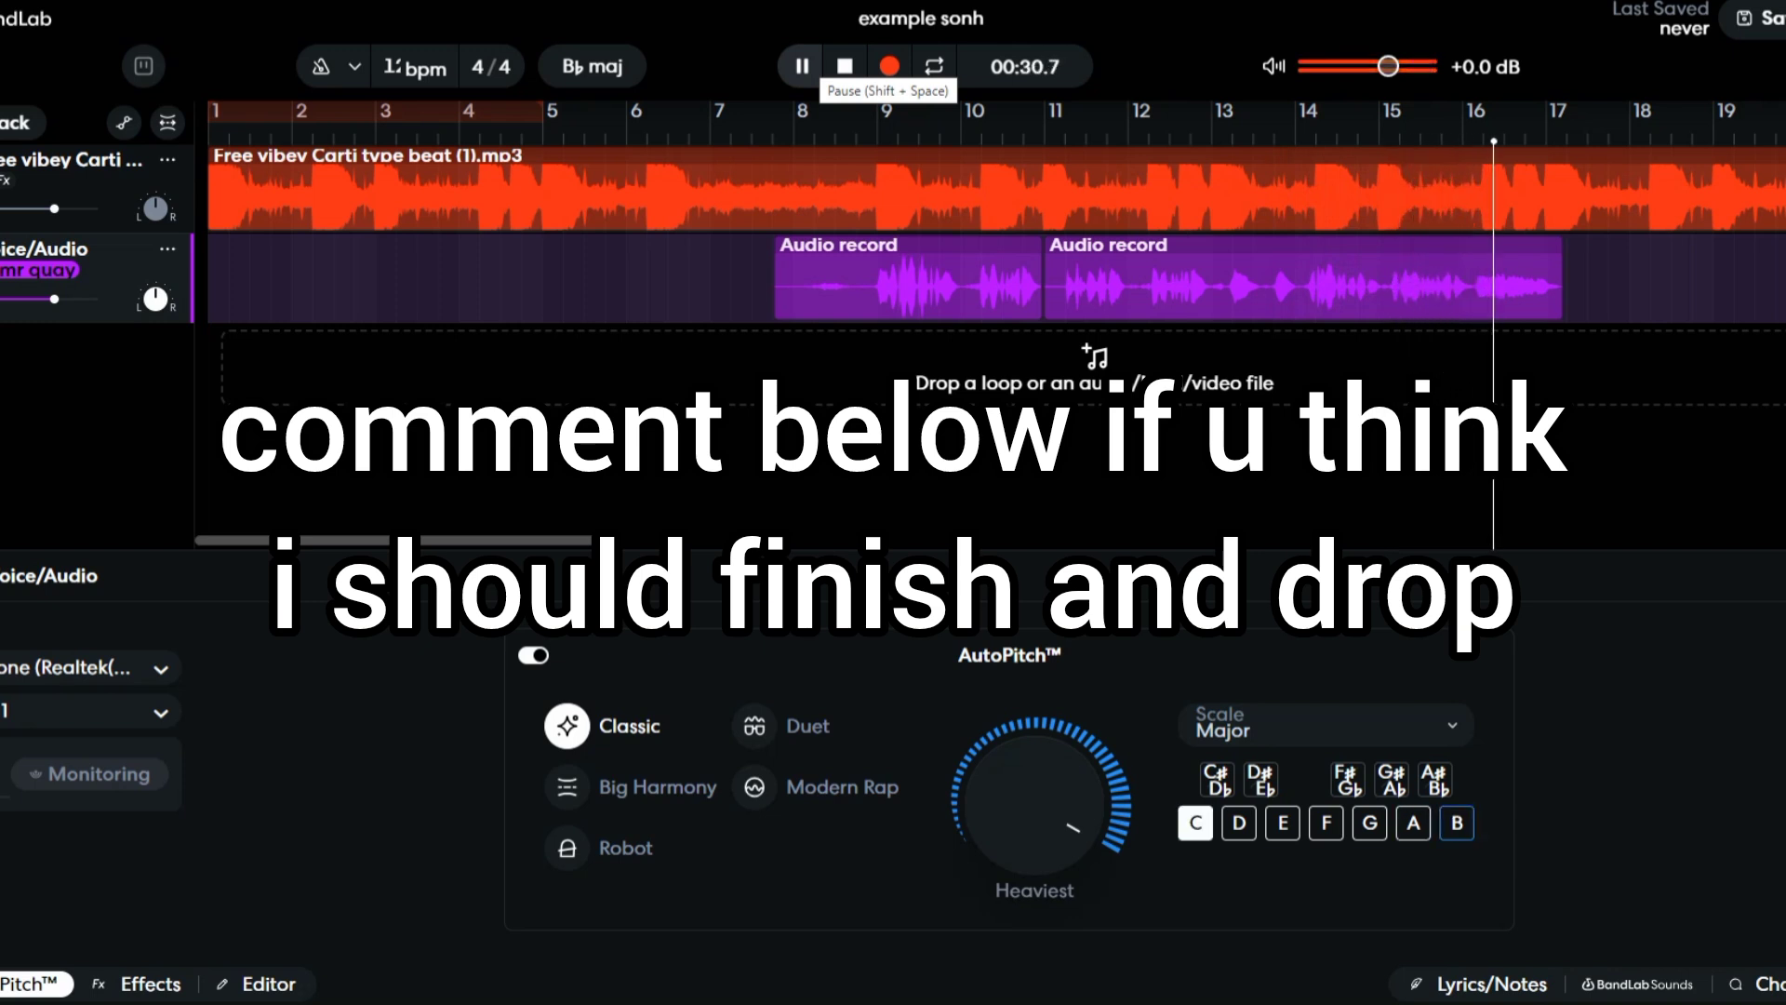
{"action": "left_click", "coordinate": [802, 66]}
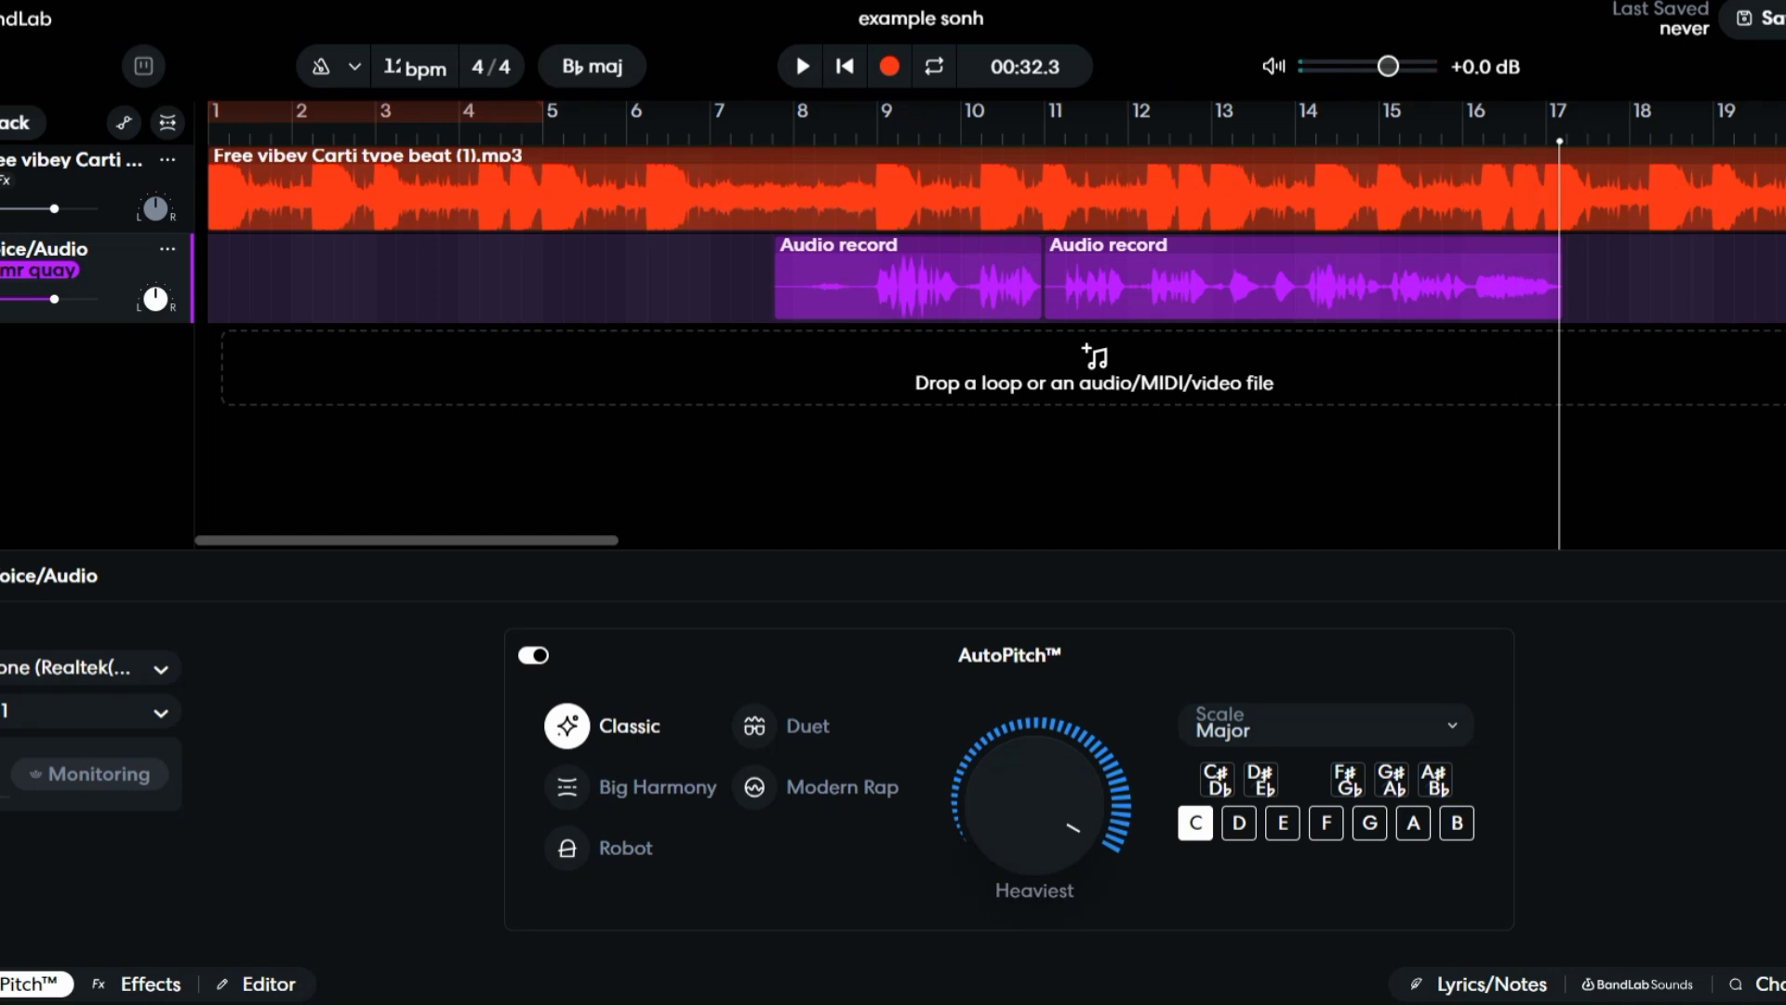
{"action": "left_click", "coordinate": [18, 983]}
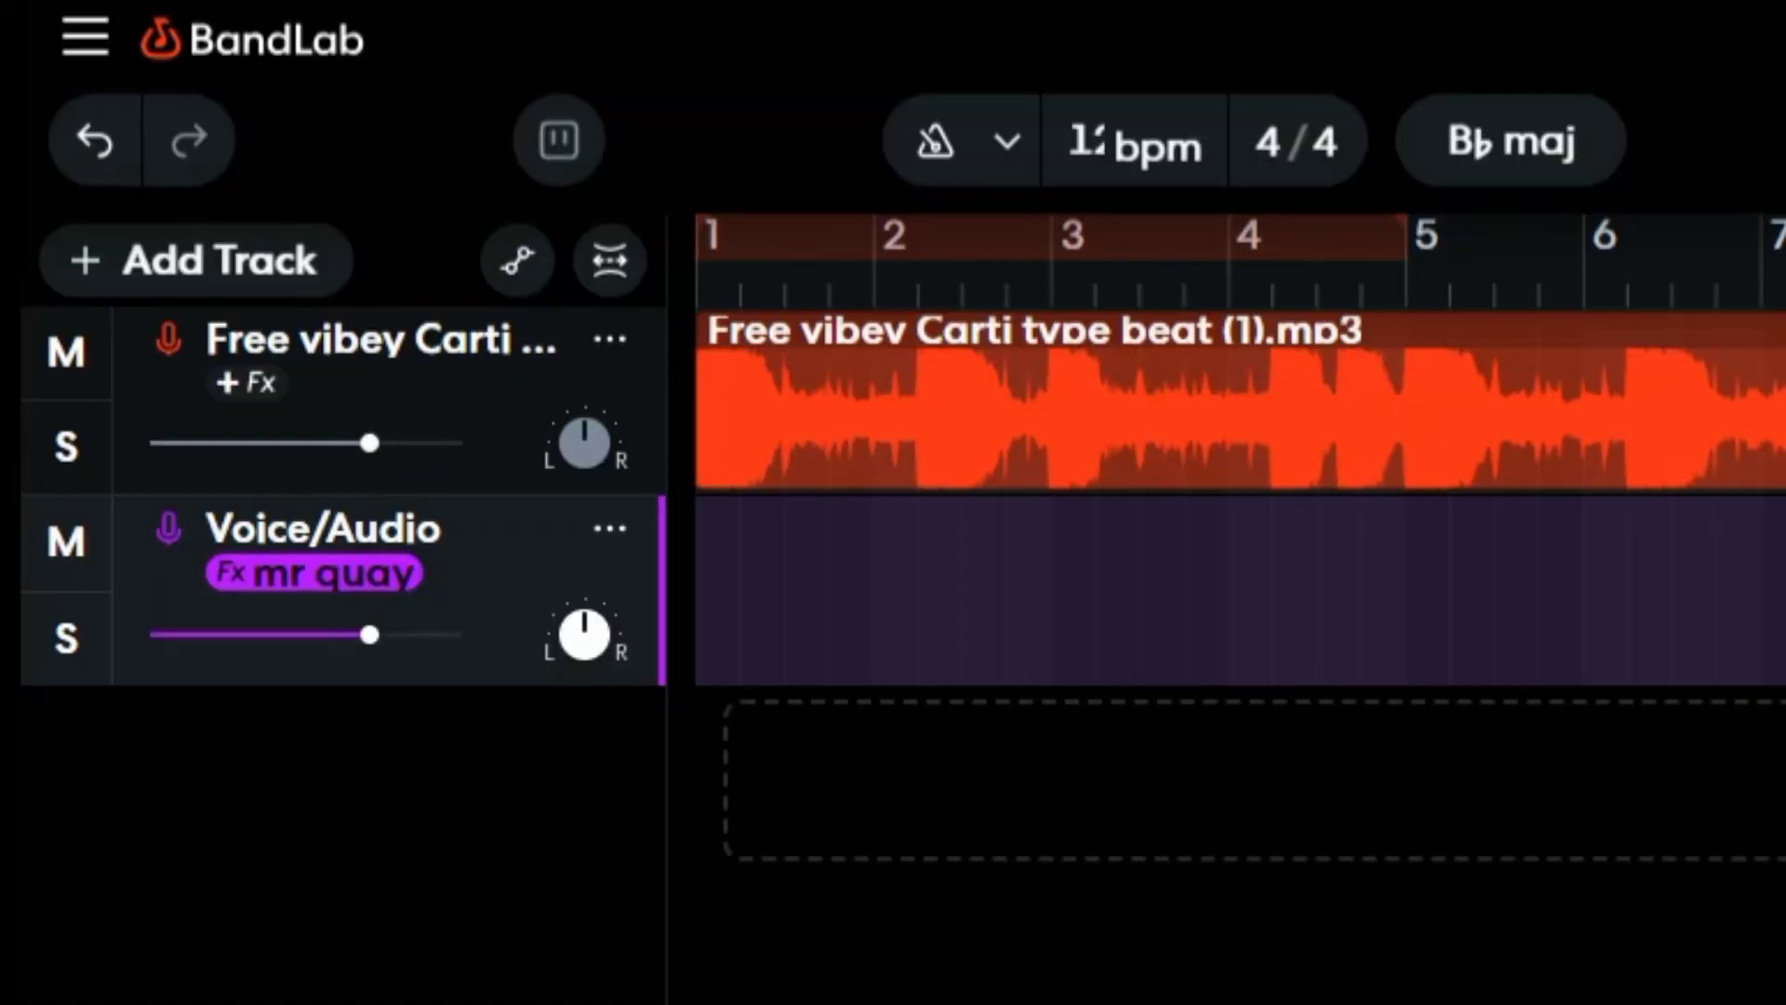
Step: Slightly lower the beat track's volume and slightly raise the Voice/Audio track's volume to balance the mix
{"action": "left_click", "coordinate": [54, 208]}
{"action": "left_click_drag", "start_coordinate": [369, 444], "coordinate": [344, 444]}
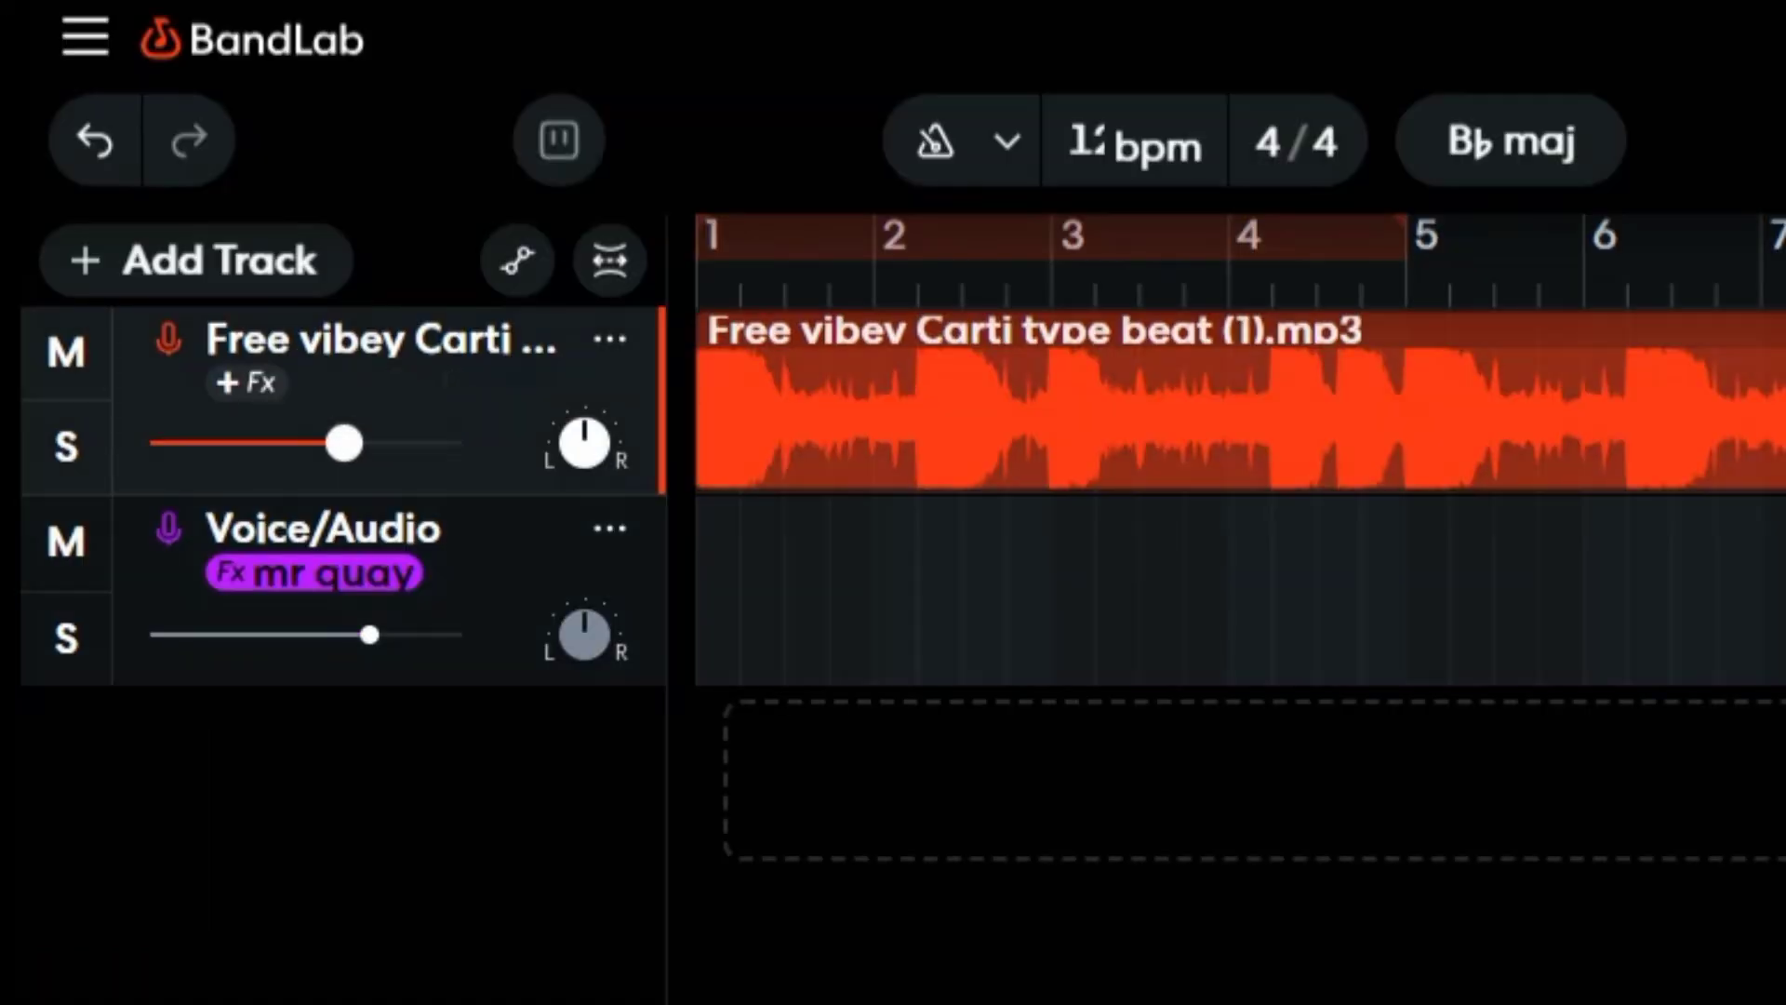
{"action": "left_click_drag", "start_coordinate": [369, 634], "coordinate": [397, 634]}
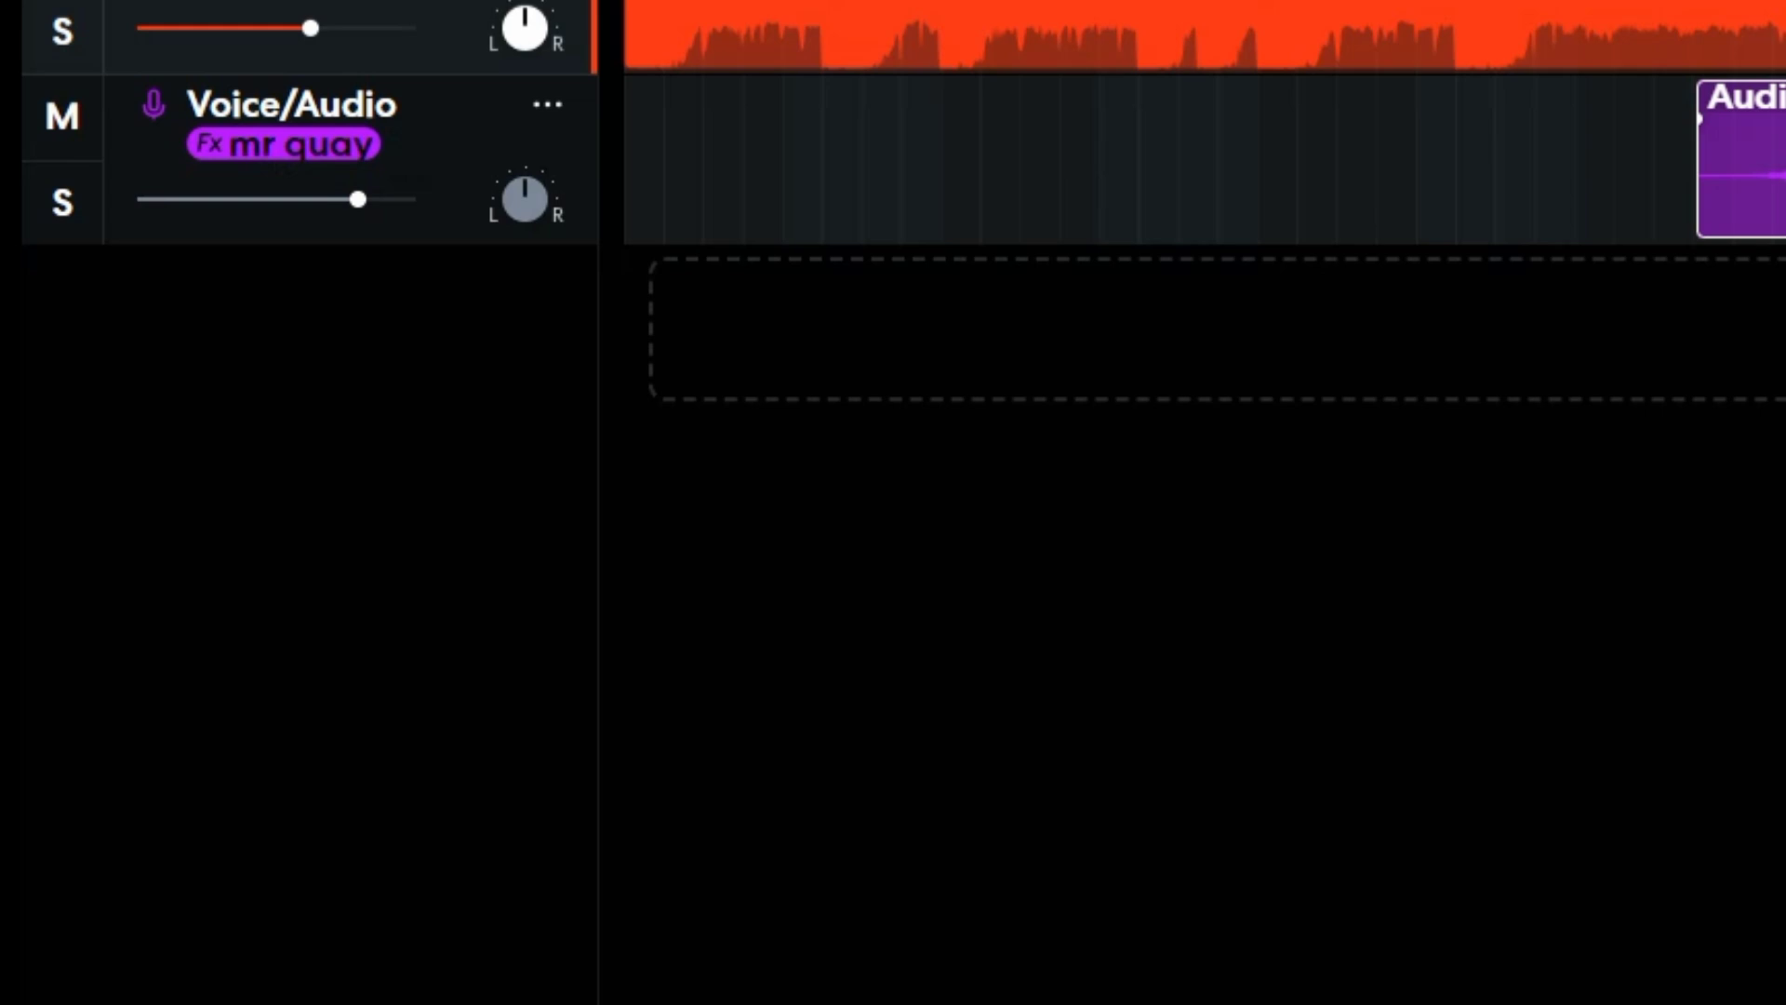
Step: Raise the region gain of both recorded vocal regions on the Voice/Audio track to +8.0 dB
{"action": "left_click", "coordinate": [1742, 159]}
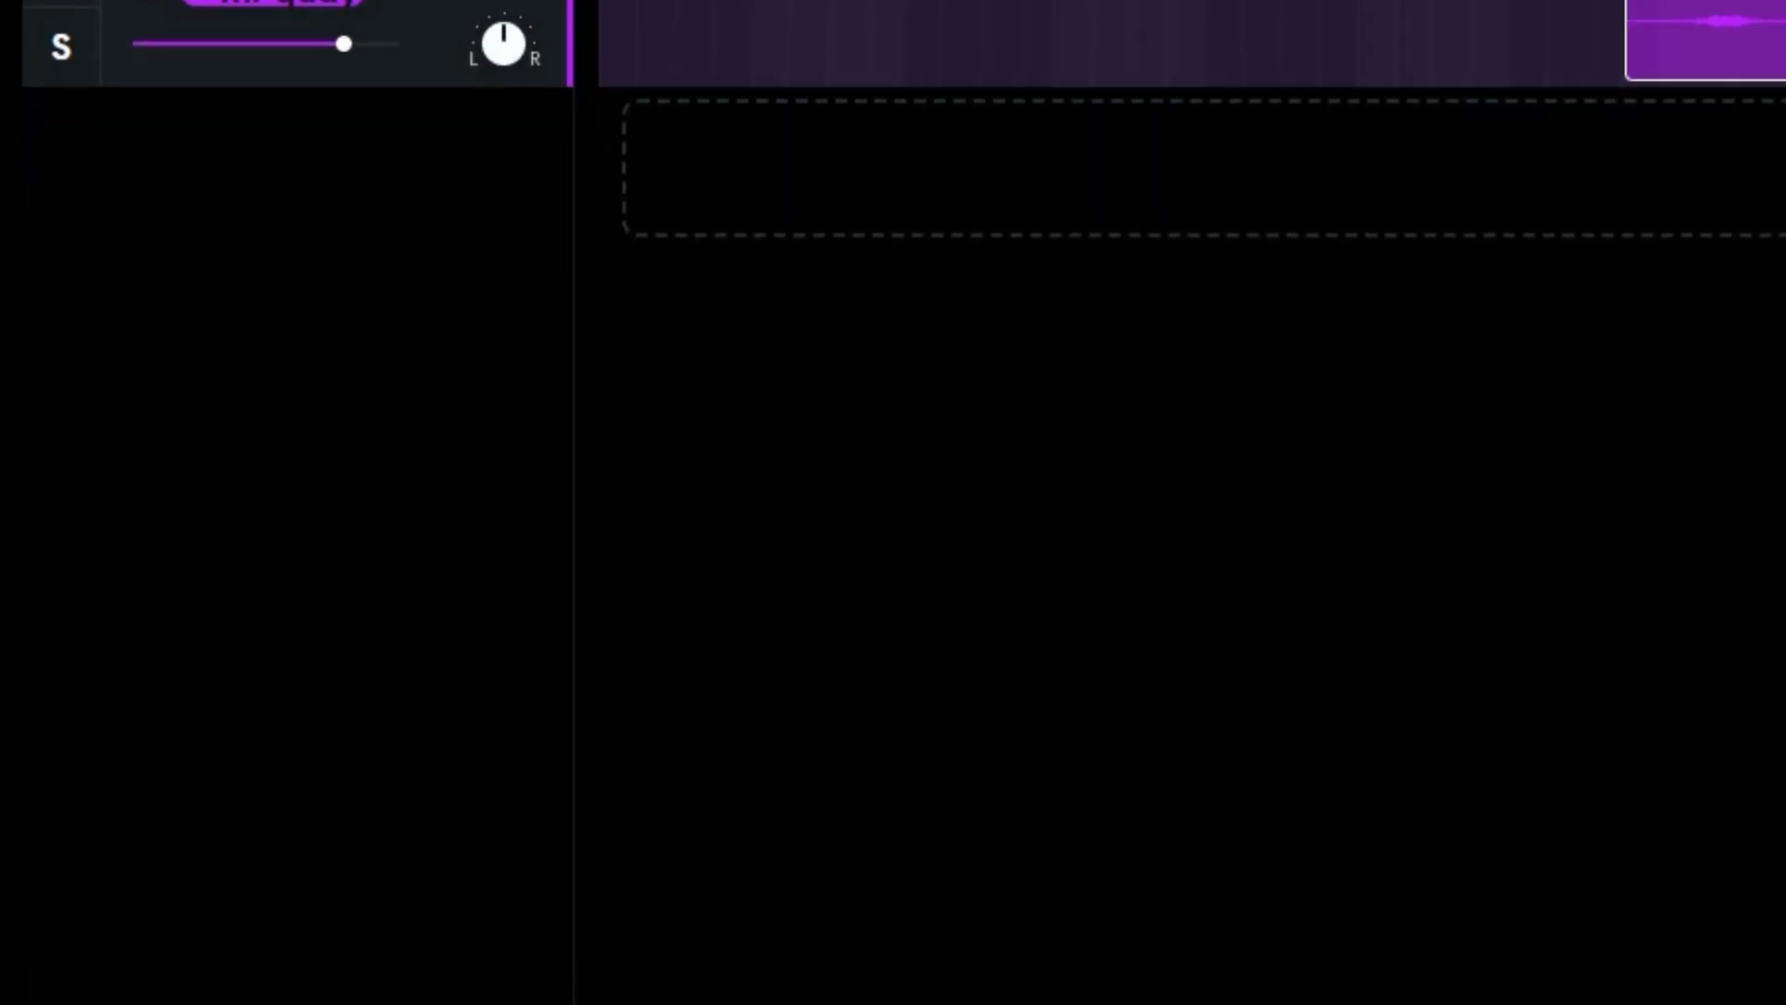
{"action": "key", "text": "e"}
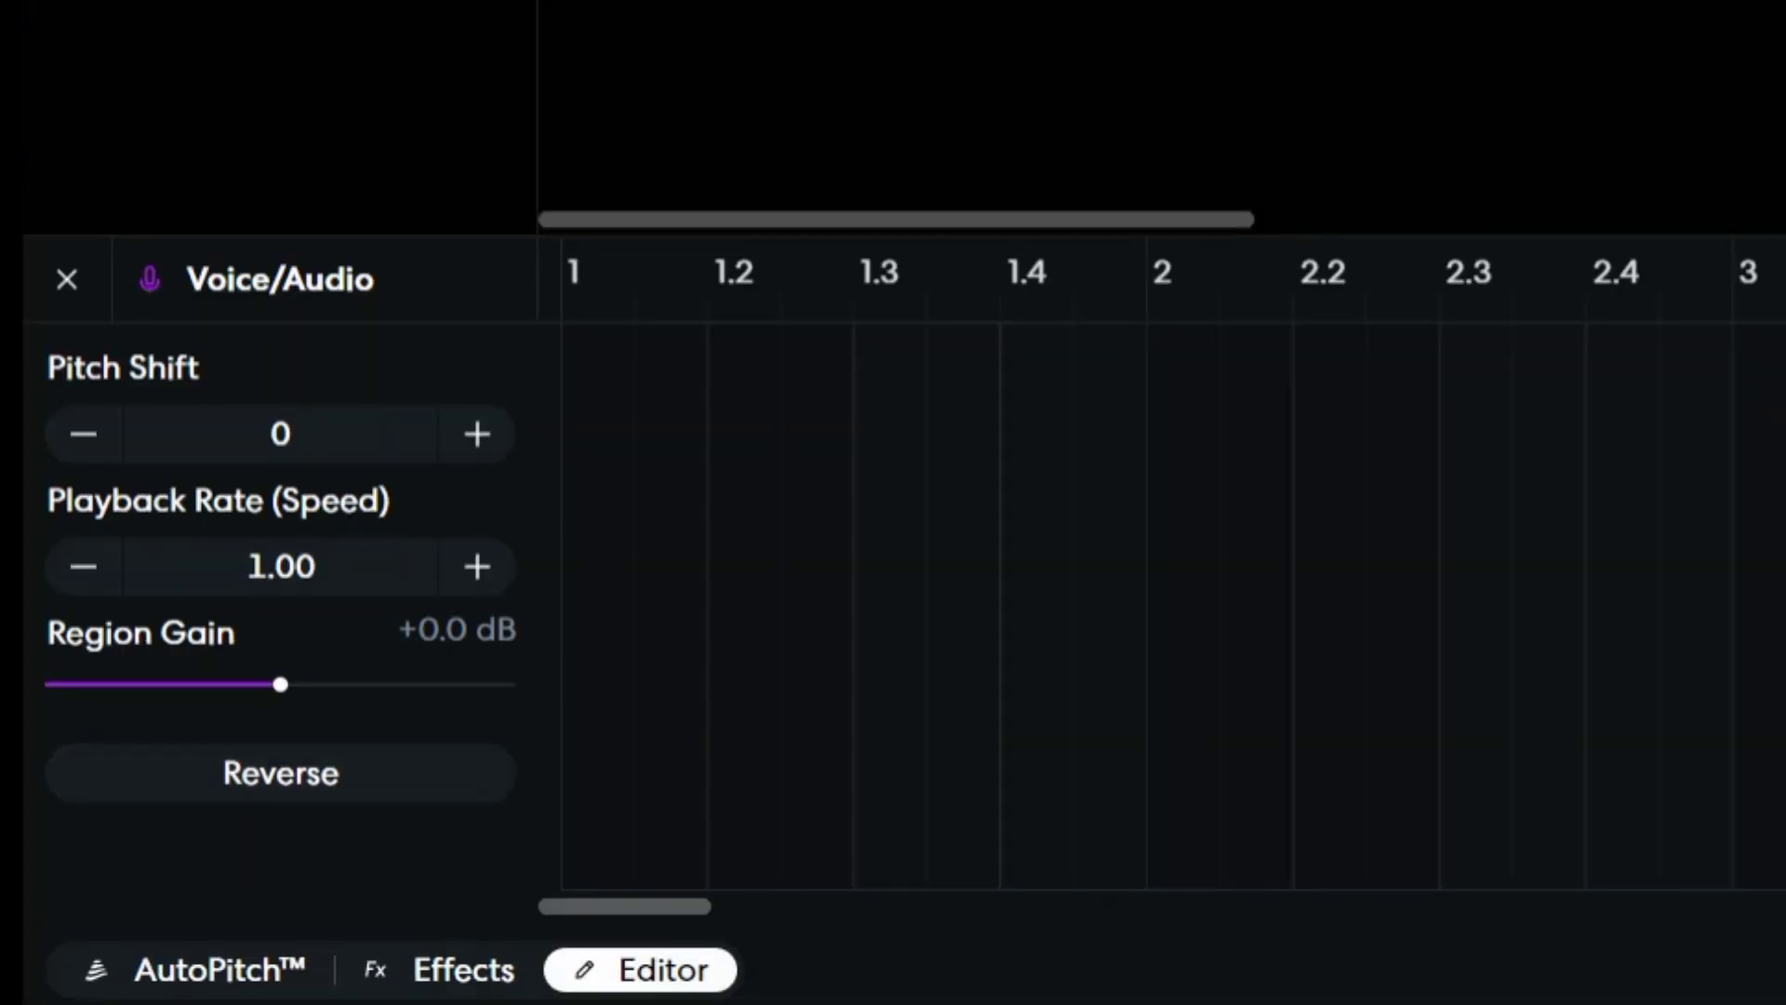
{"action": "left_click_drag", "start_coordinate": [280, 685], "coordinate": [304, 684]}
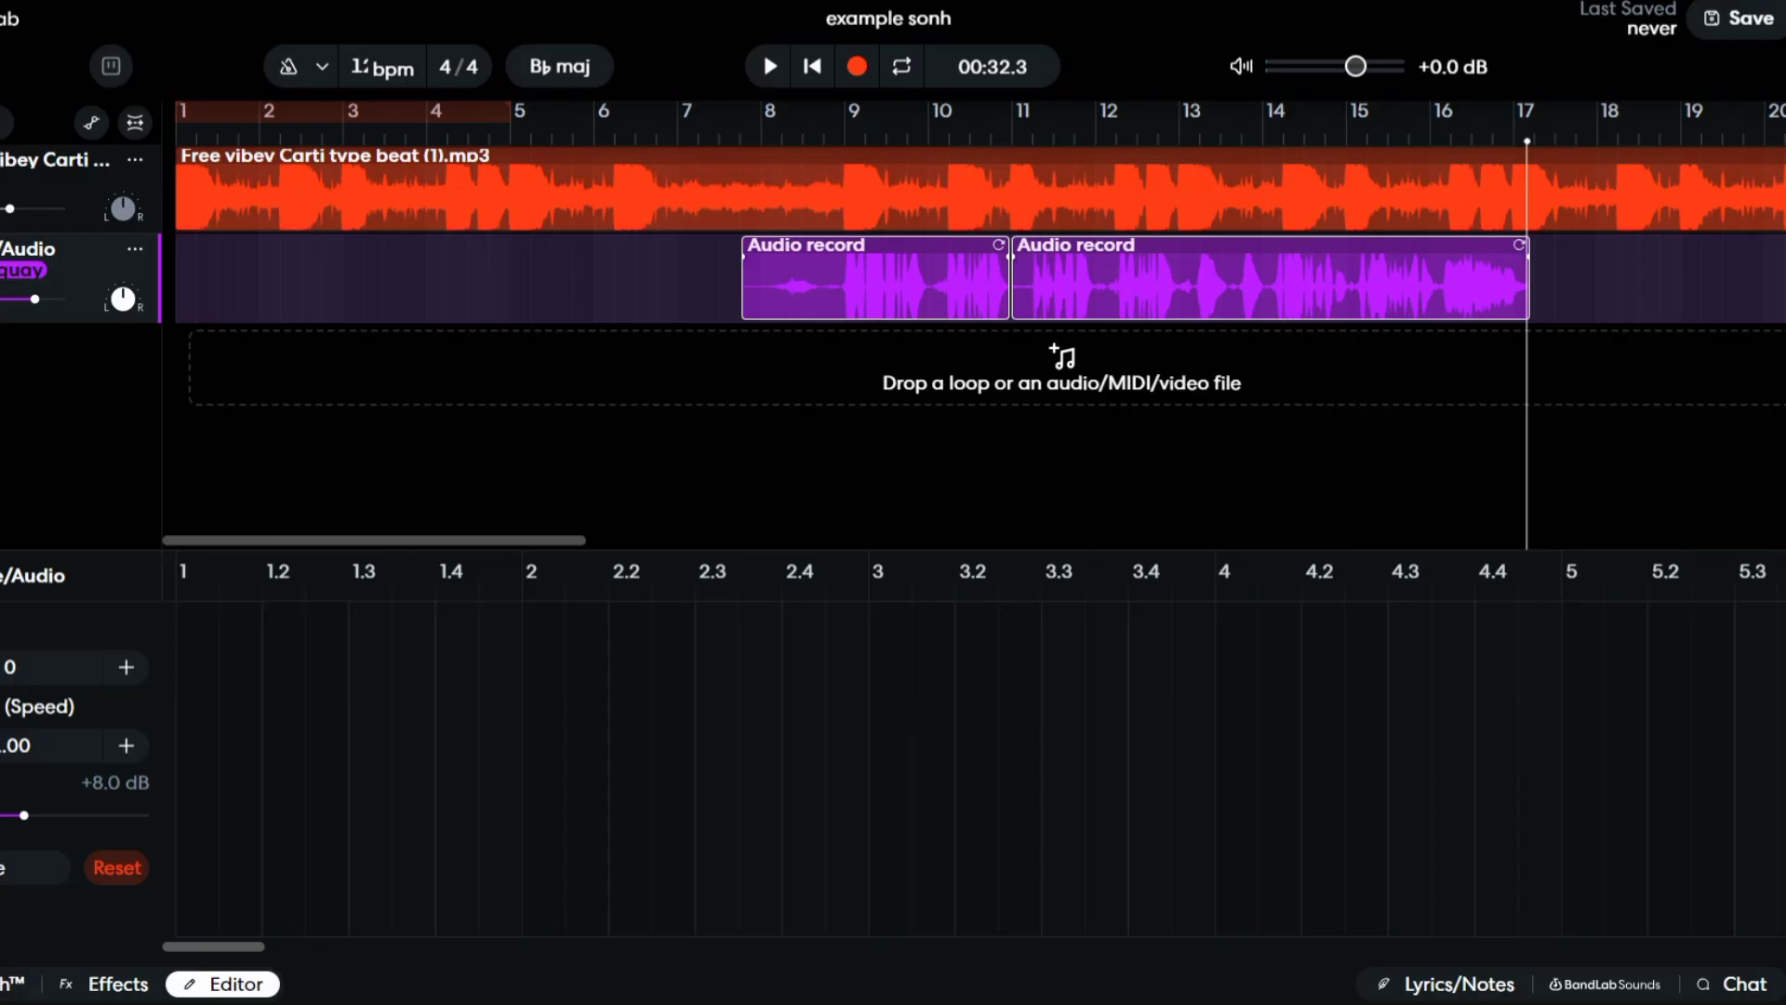
Step: Listen to the vocals from just before the first vocal region, then return the playhead to the start and close the region editor
{"action": "left_click", "coordinate": [657, 279]}
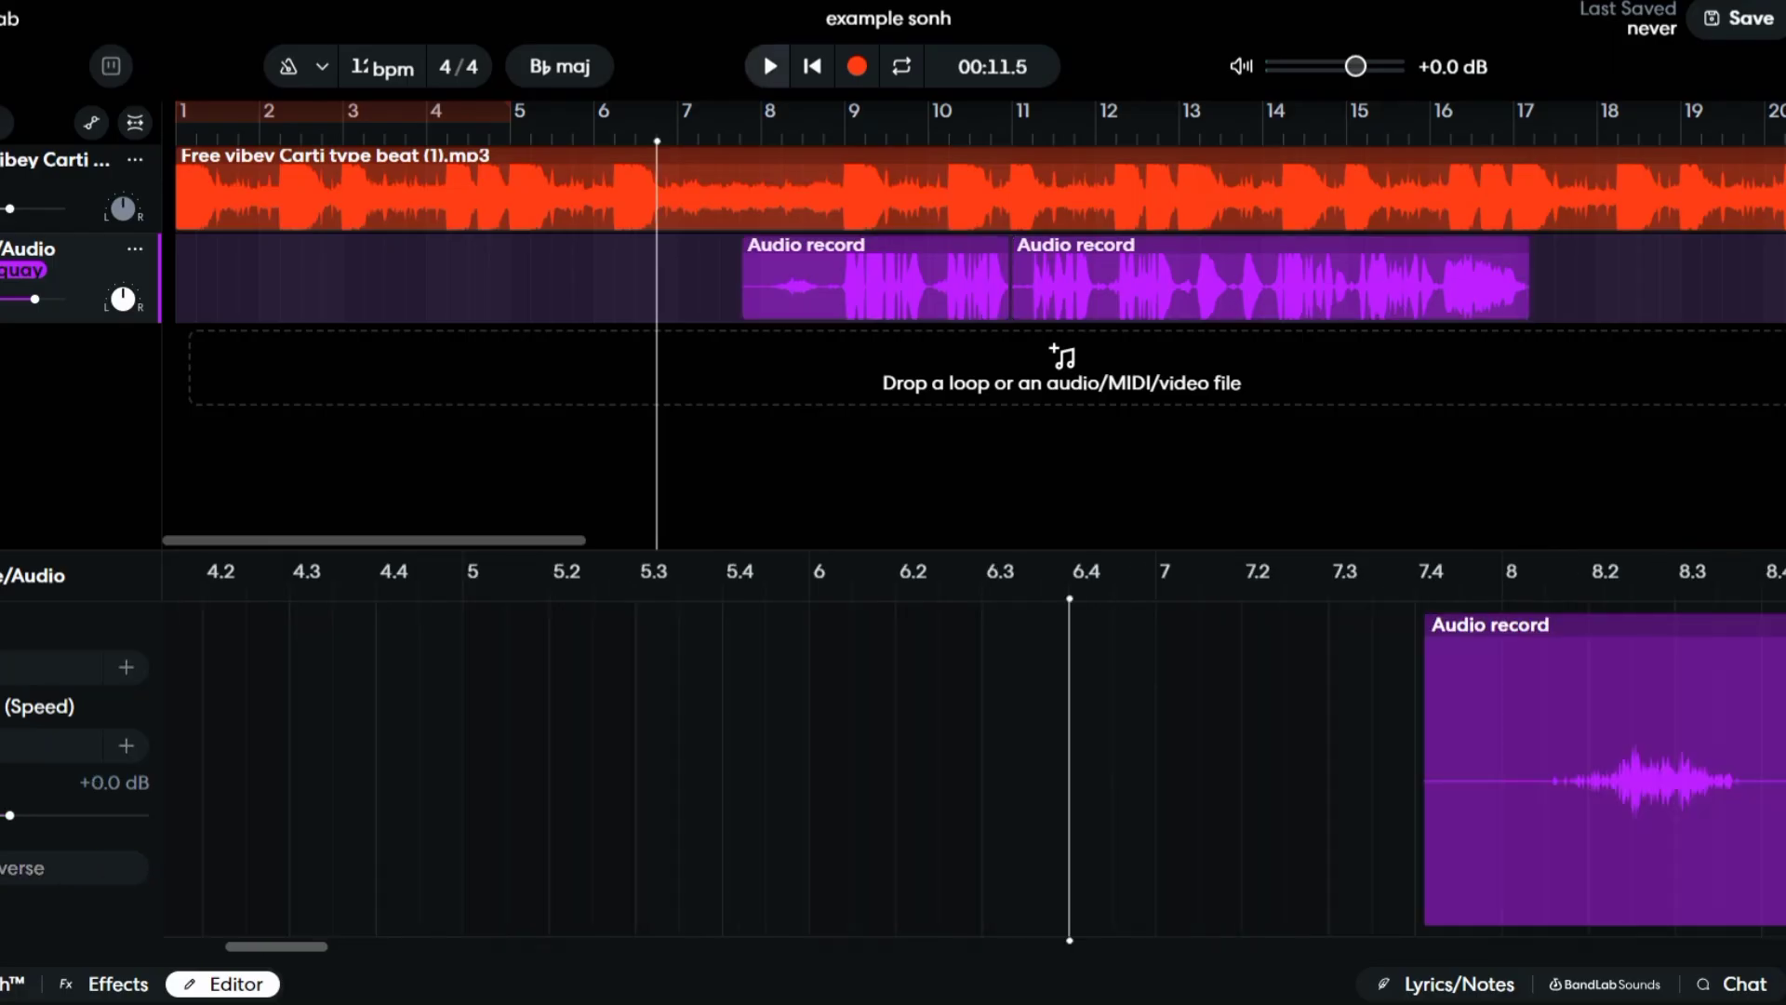
{"action": "left_click", "coordinate": [768, 63]}
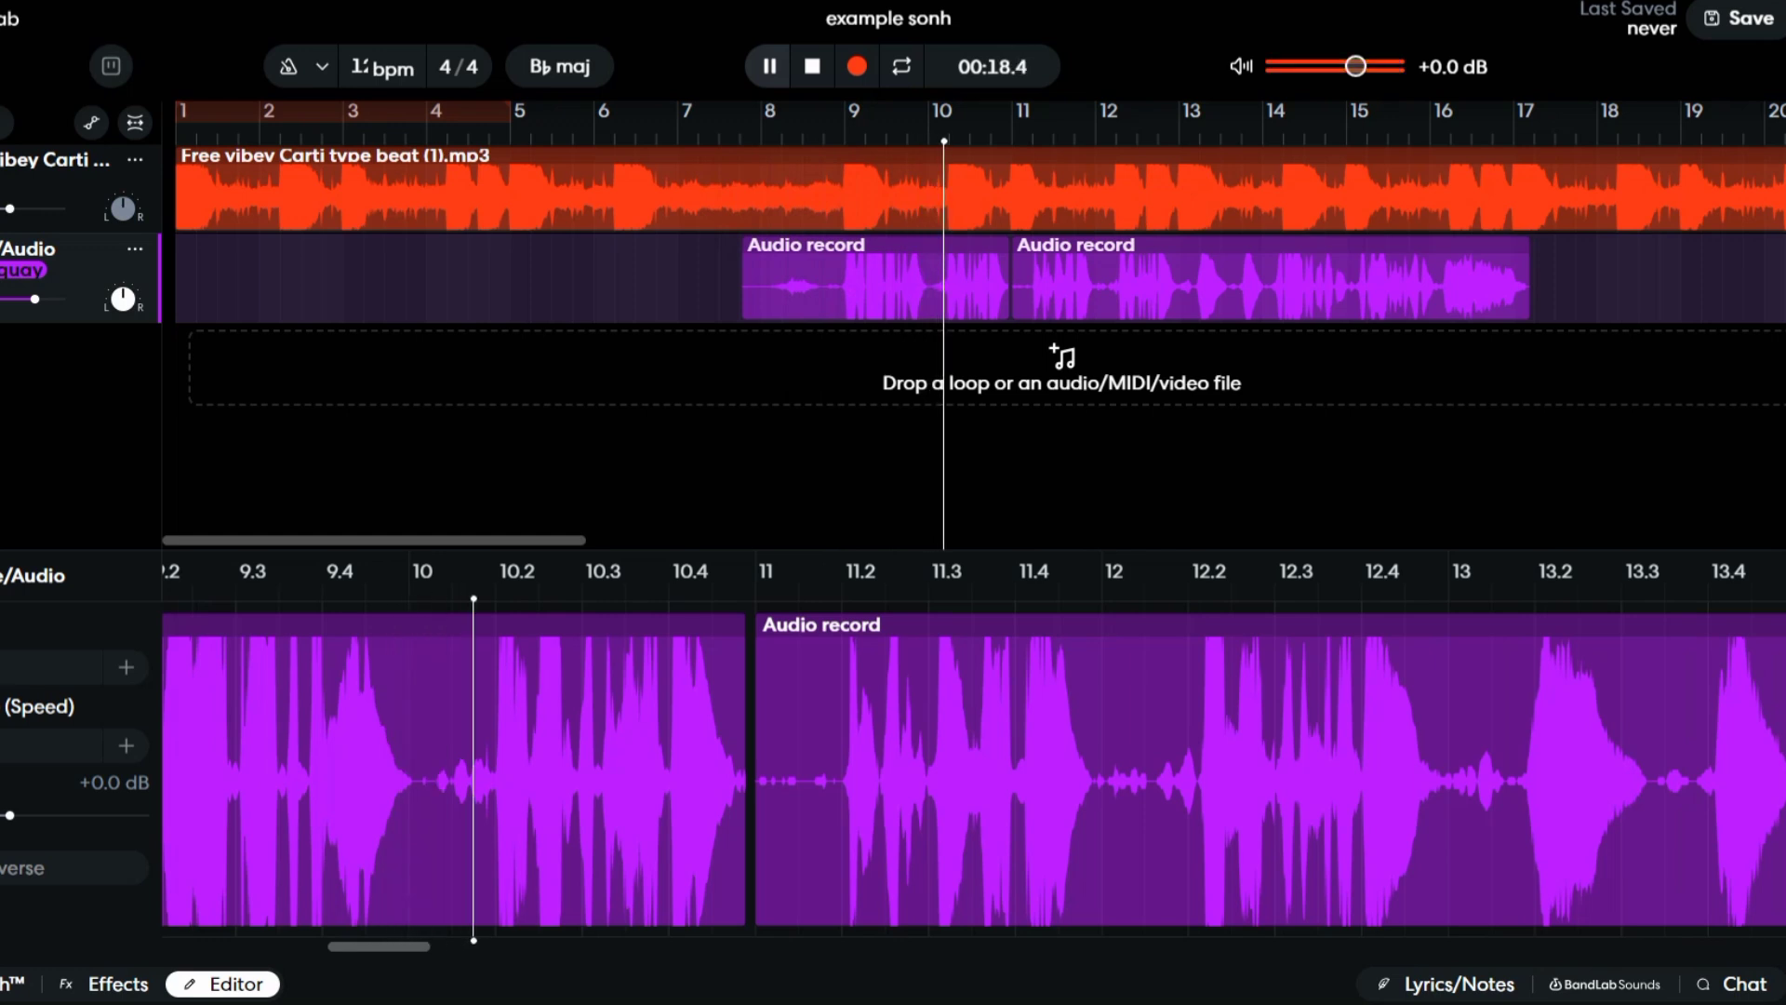
{"action": "left_click", "coordinate": [765, 56]}
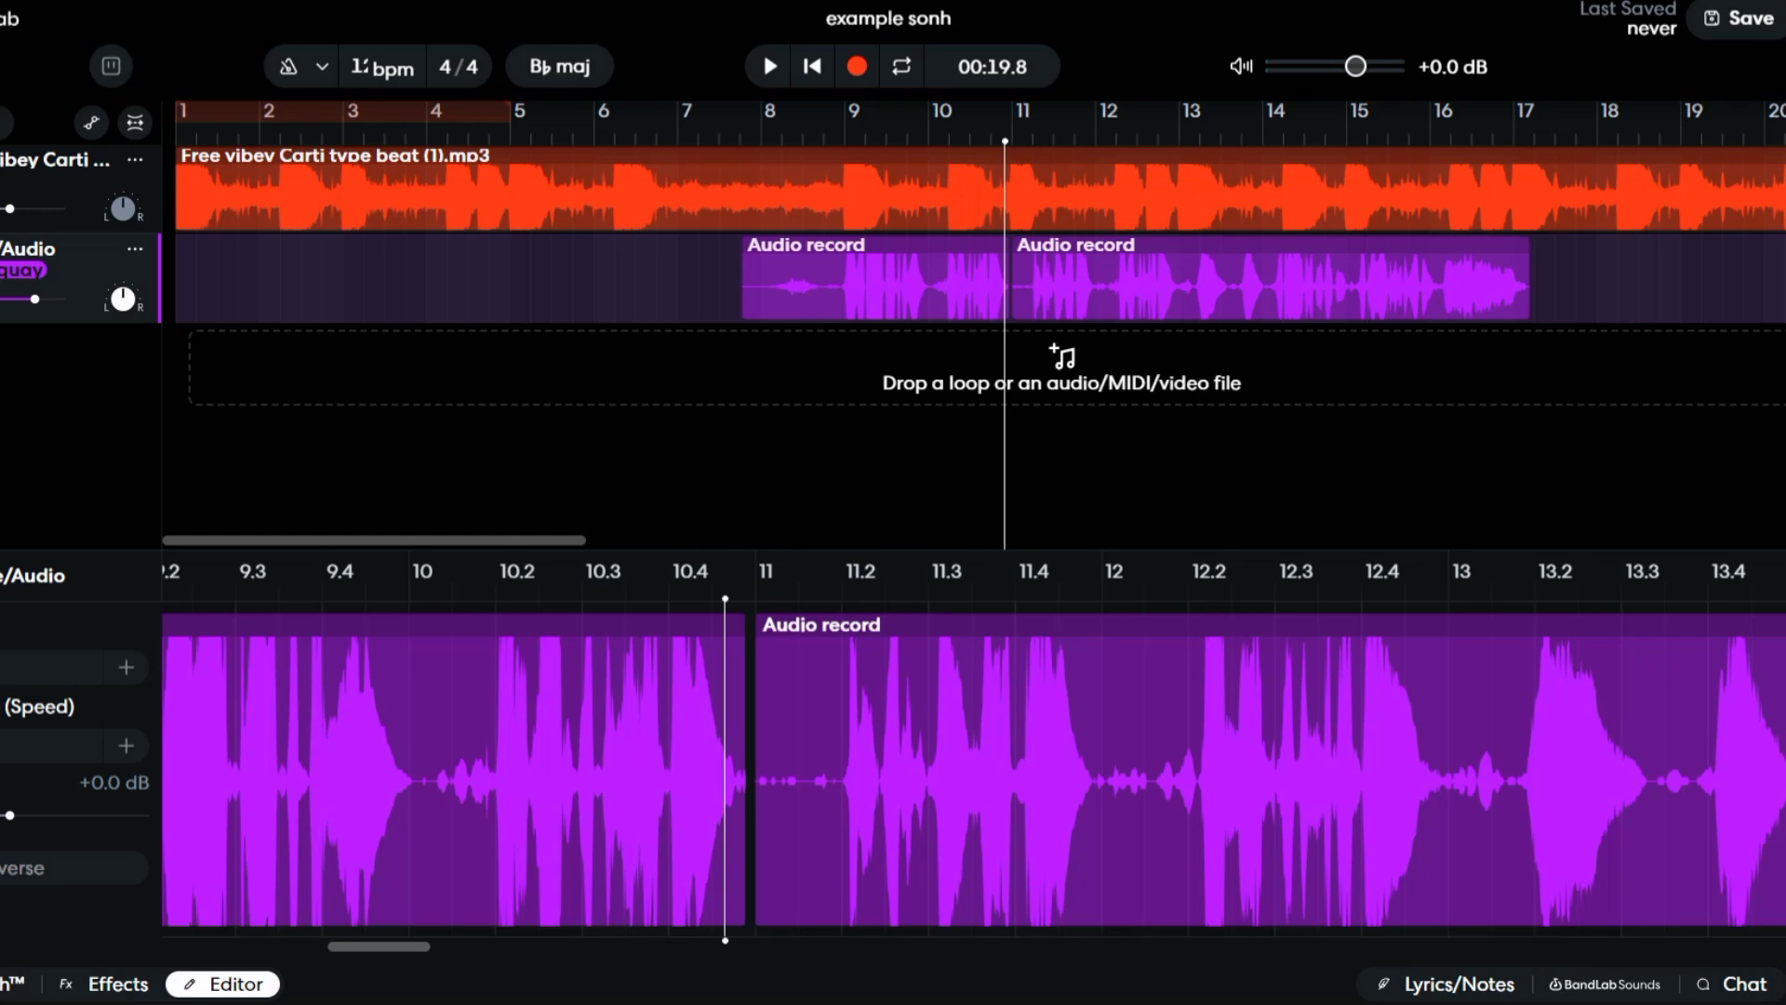
{"action": "left_click", "coordinate": [714, 132]}
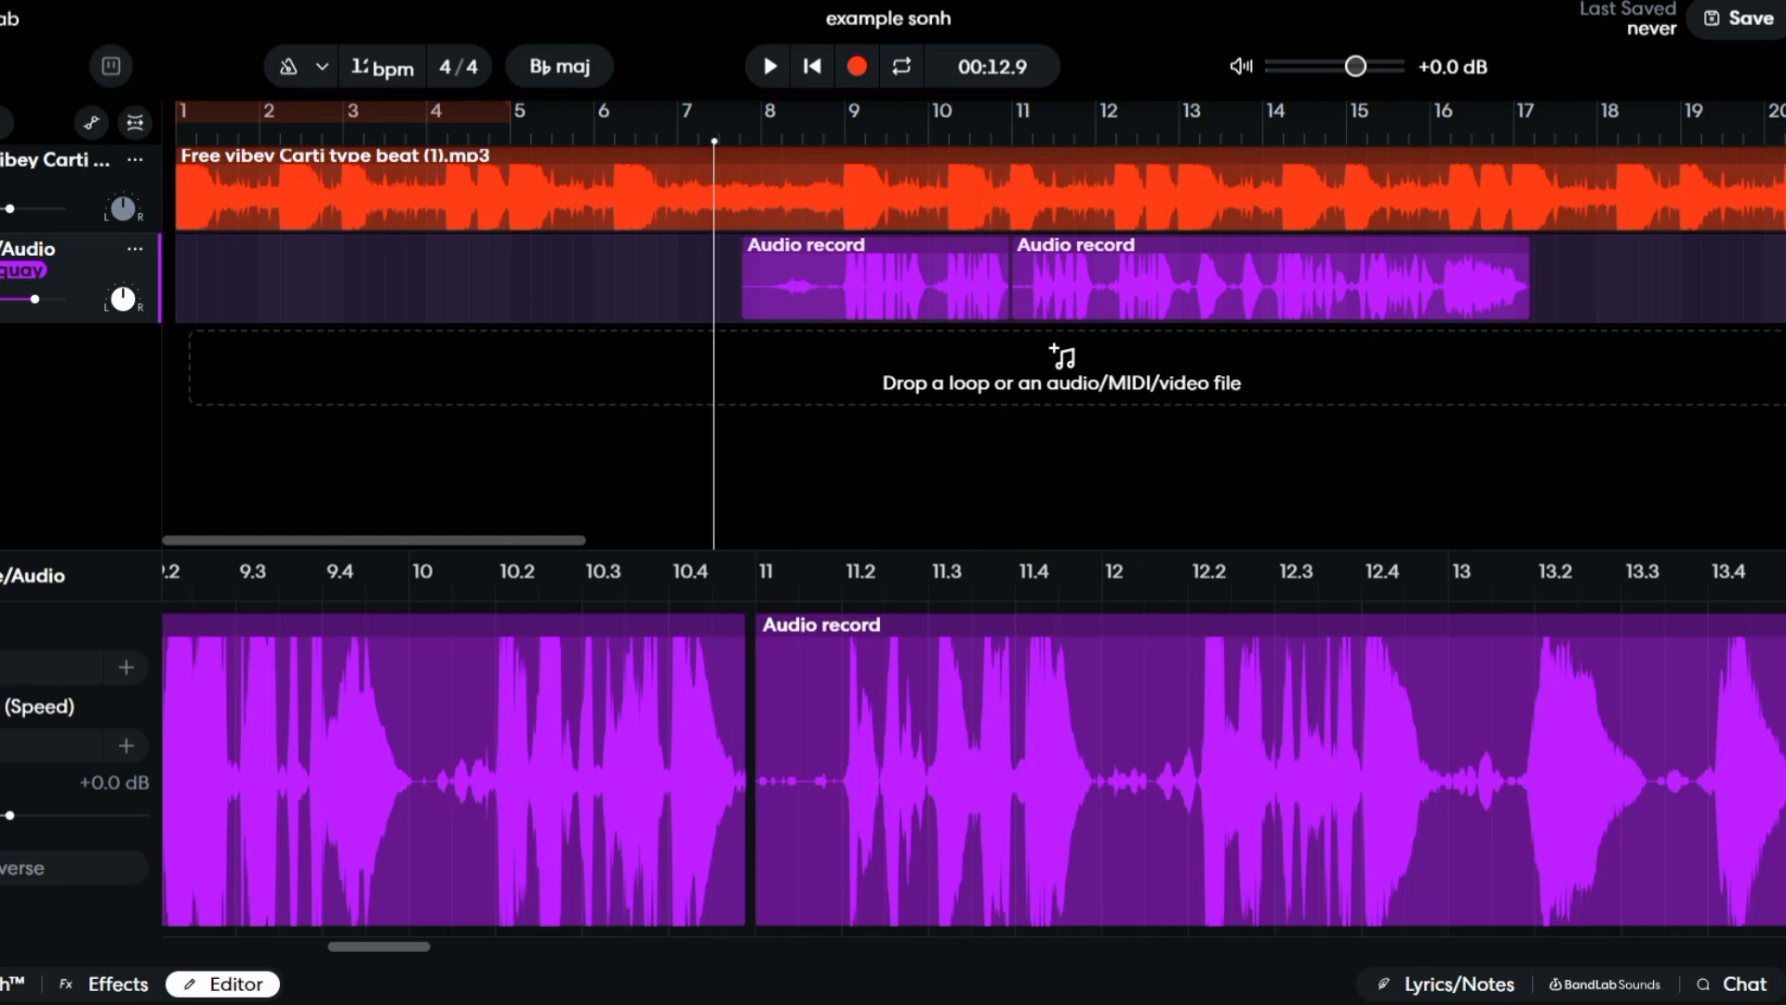
{"action": "left_click_drag", "start_coordinate": [714, 141], "coordinate": [1147, 140]}
{"action": "left_click", "coordinate": [812, 66]}
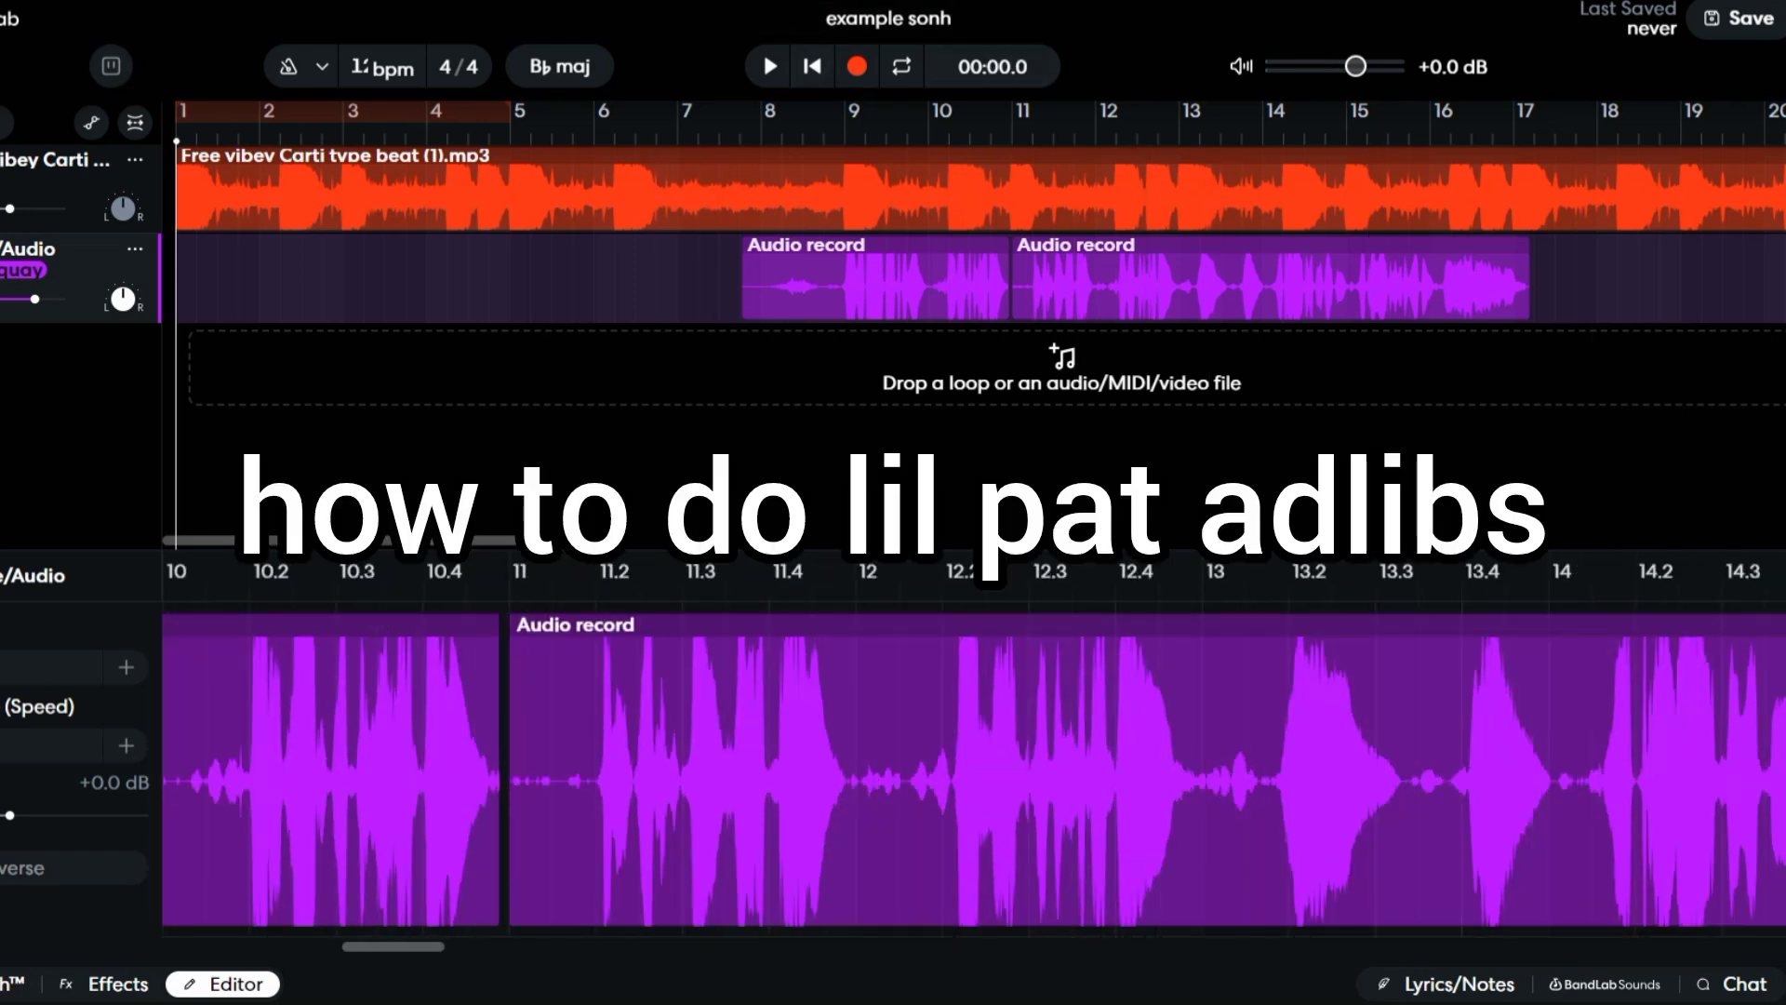
{"action": "left_click", "coordinate": [223, 984]}
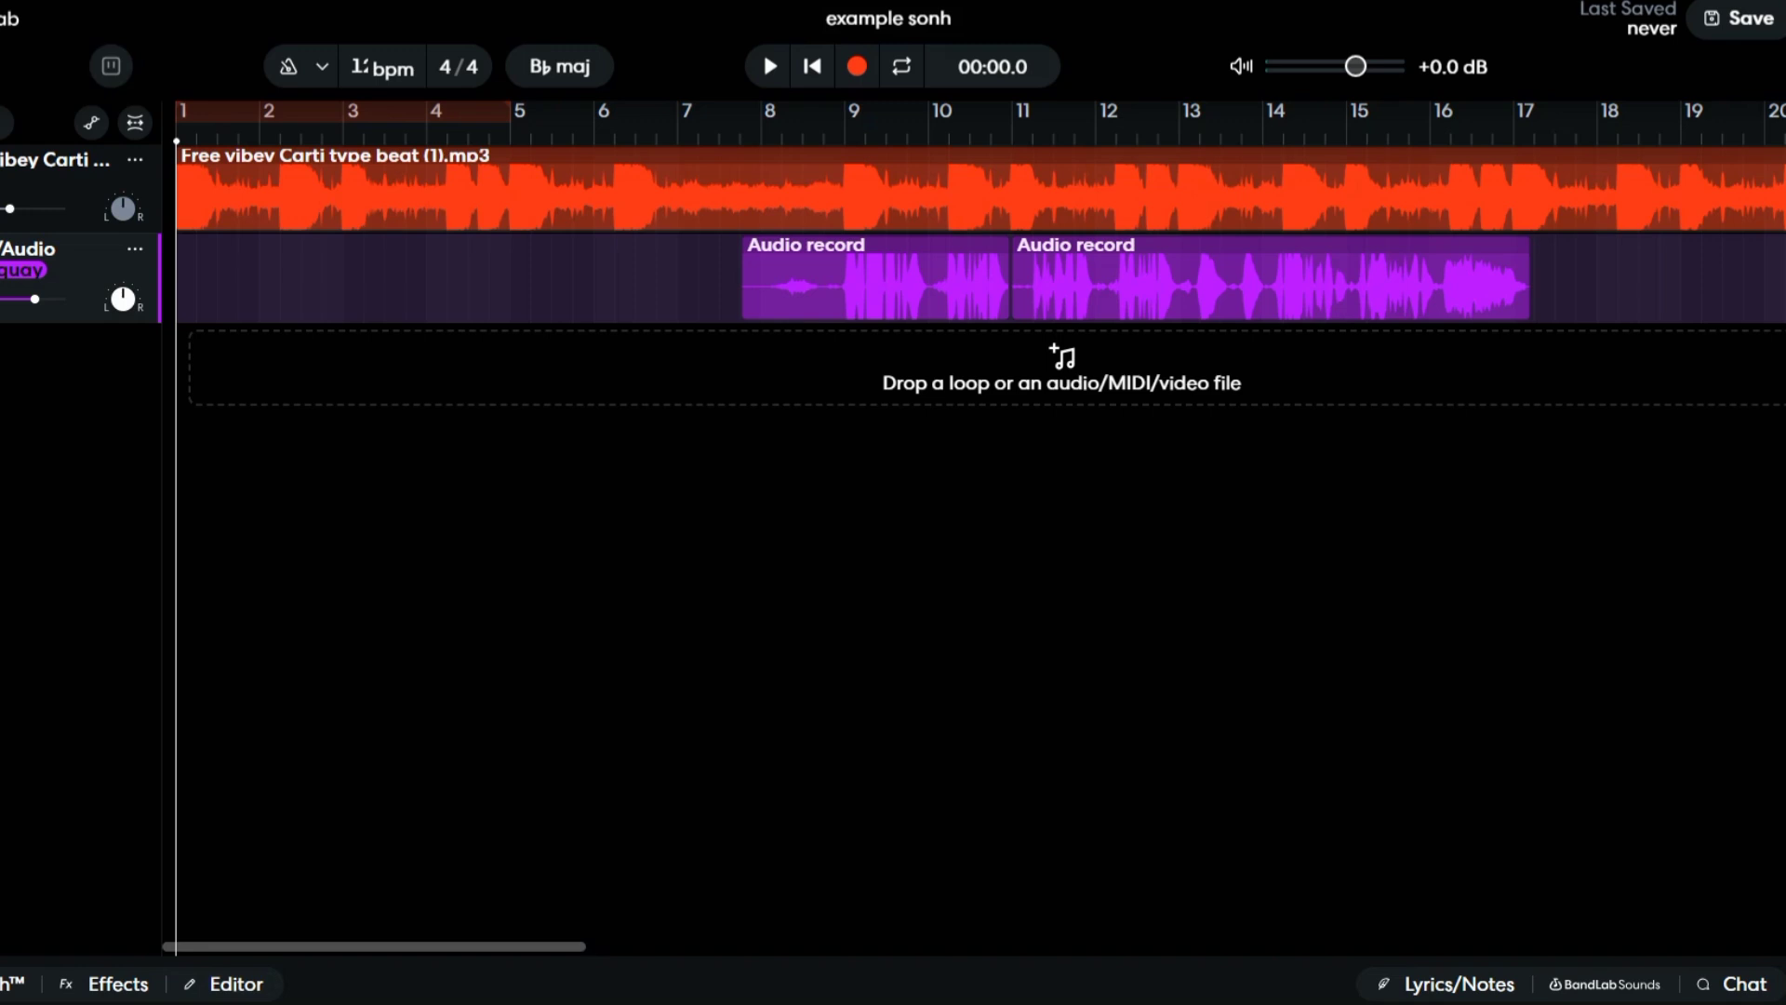
Step: Duplicate the Voice/Audio track and delete both audio regions from the copy
{"action": "left_click", "coordinate": [134, 249]}
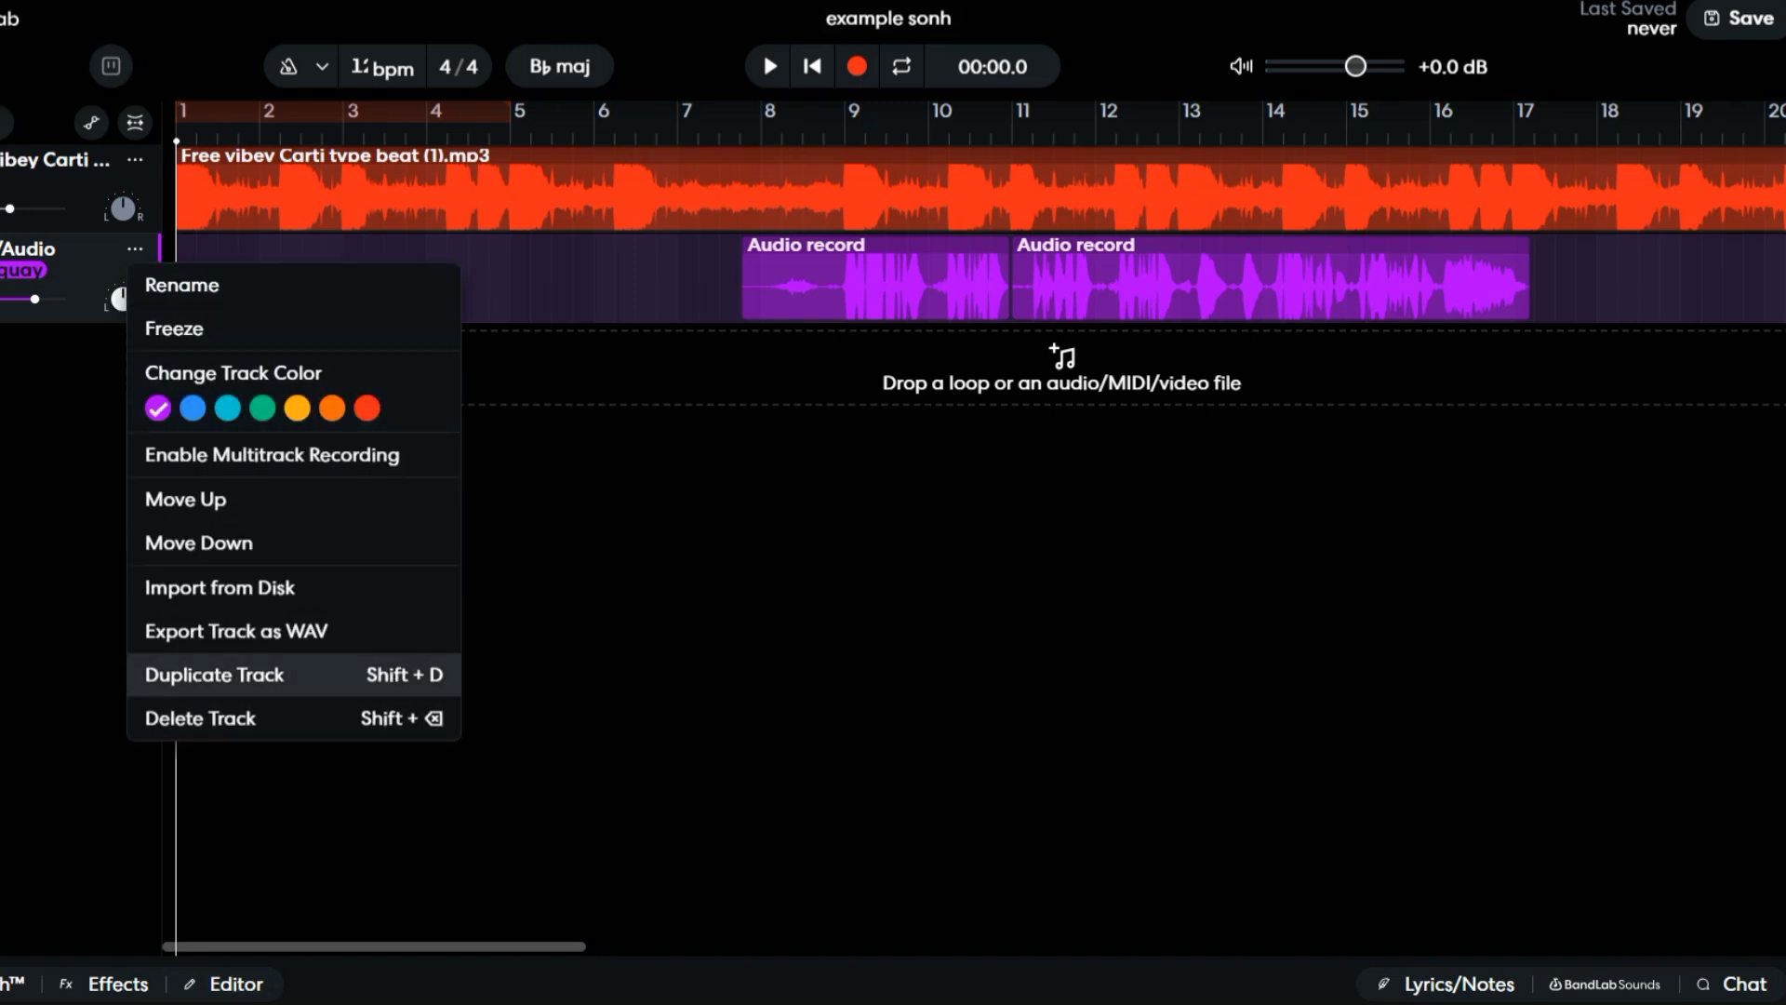
{"action": "left_click", "coordinate": [214, 674]}
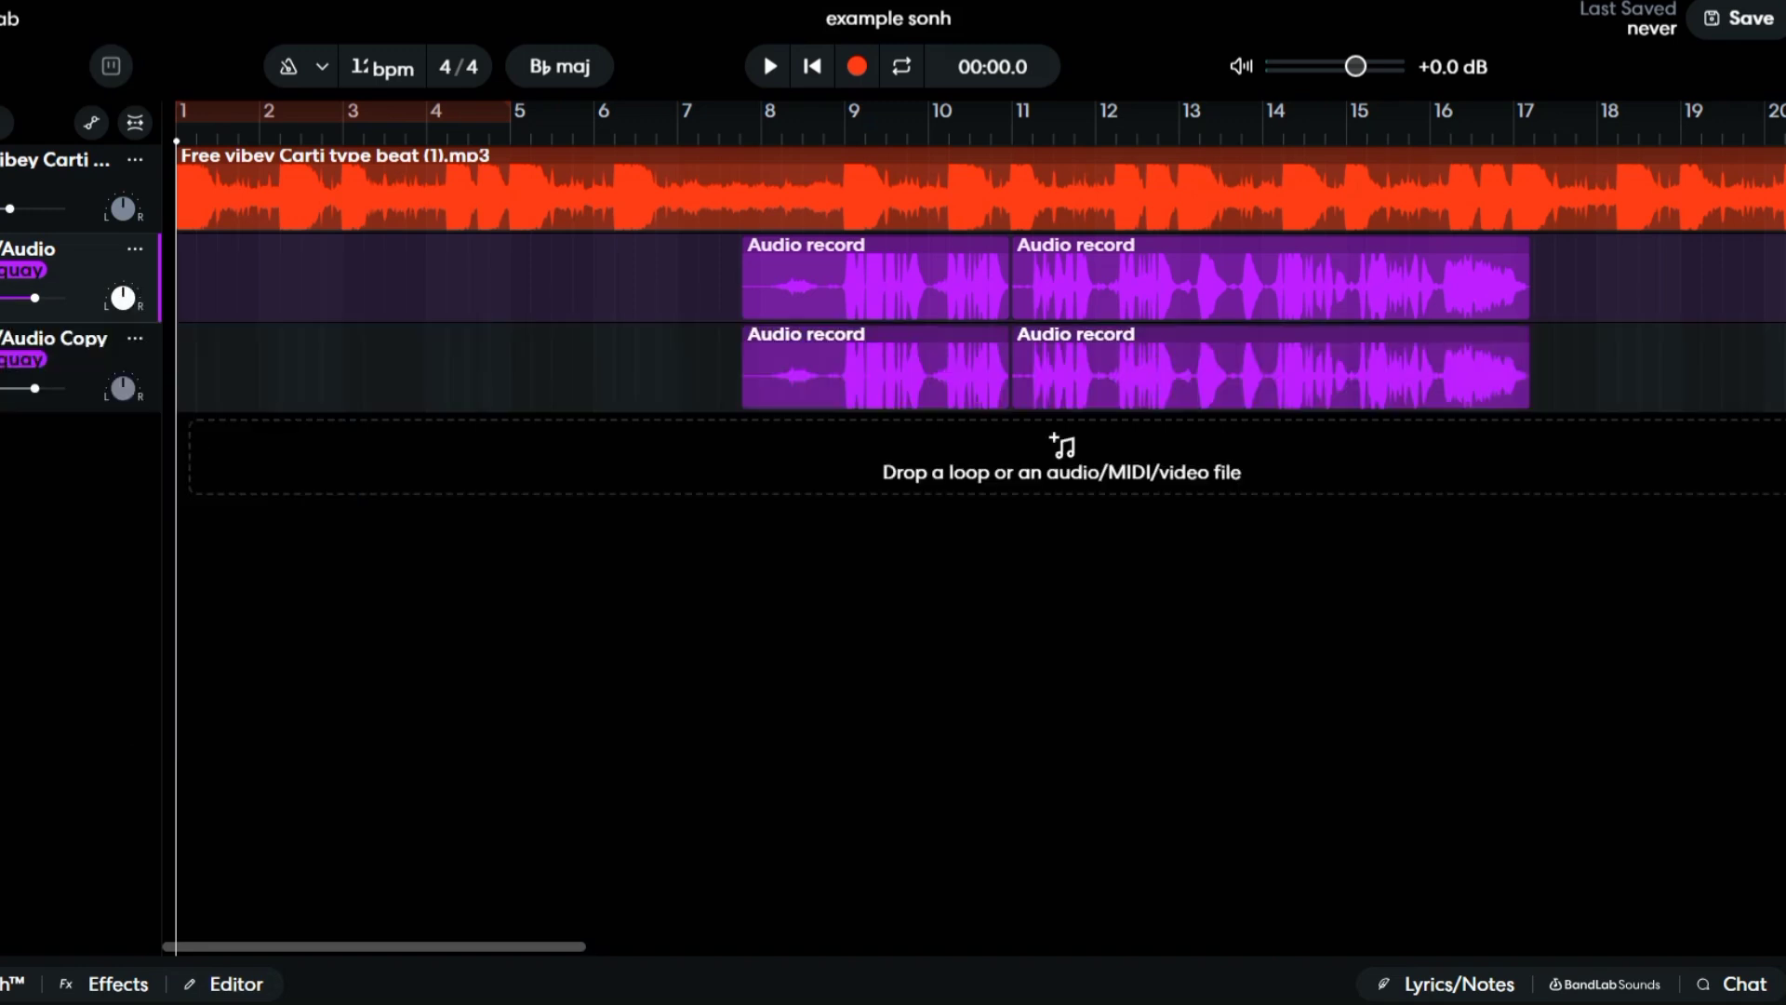
{"action": "left_click_drag", "start_coordinate": [510, 363], "coordinate": [1240, 351]}
{"action": "key", "text": "Delete"}
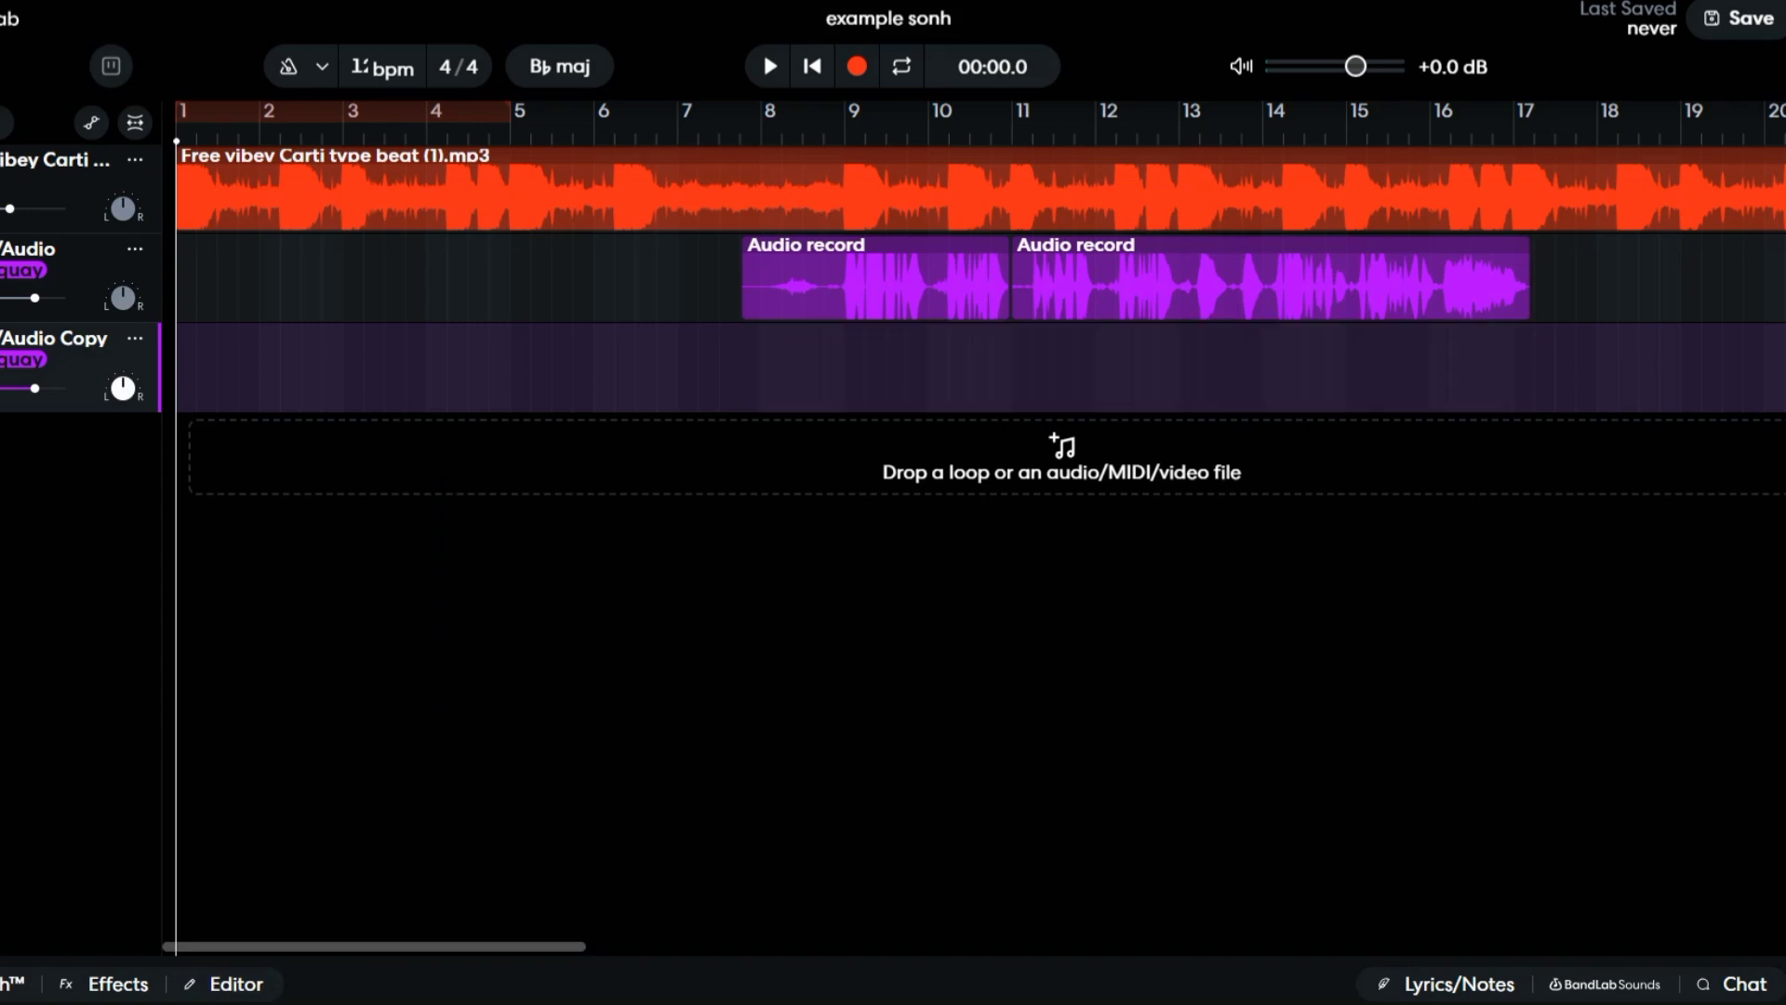
Step: Record ad-libs on the Voice/Audio Copy track, starting at 00:13.6 near the beginning of the lead vocals
{"action": "left_click", "coordinate": [218, 279]}
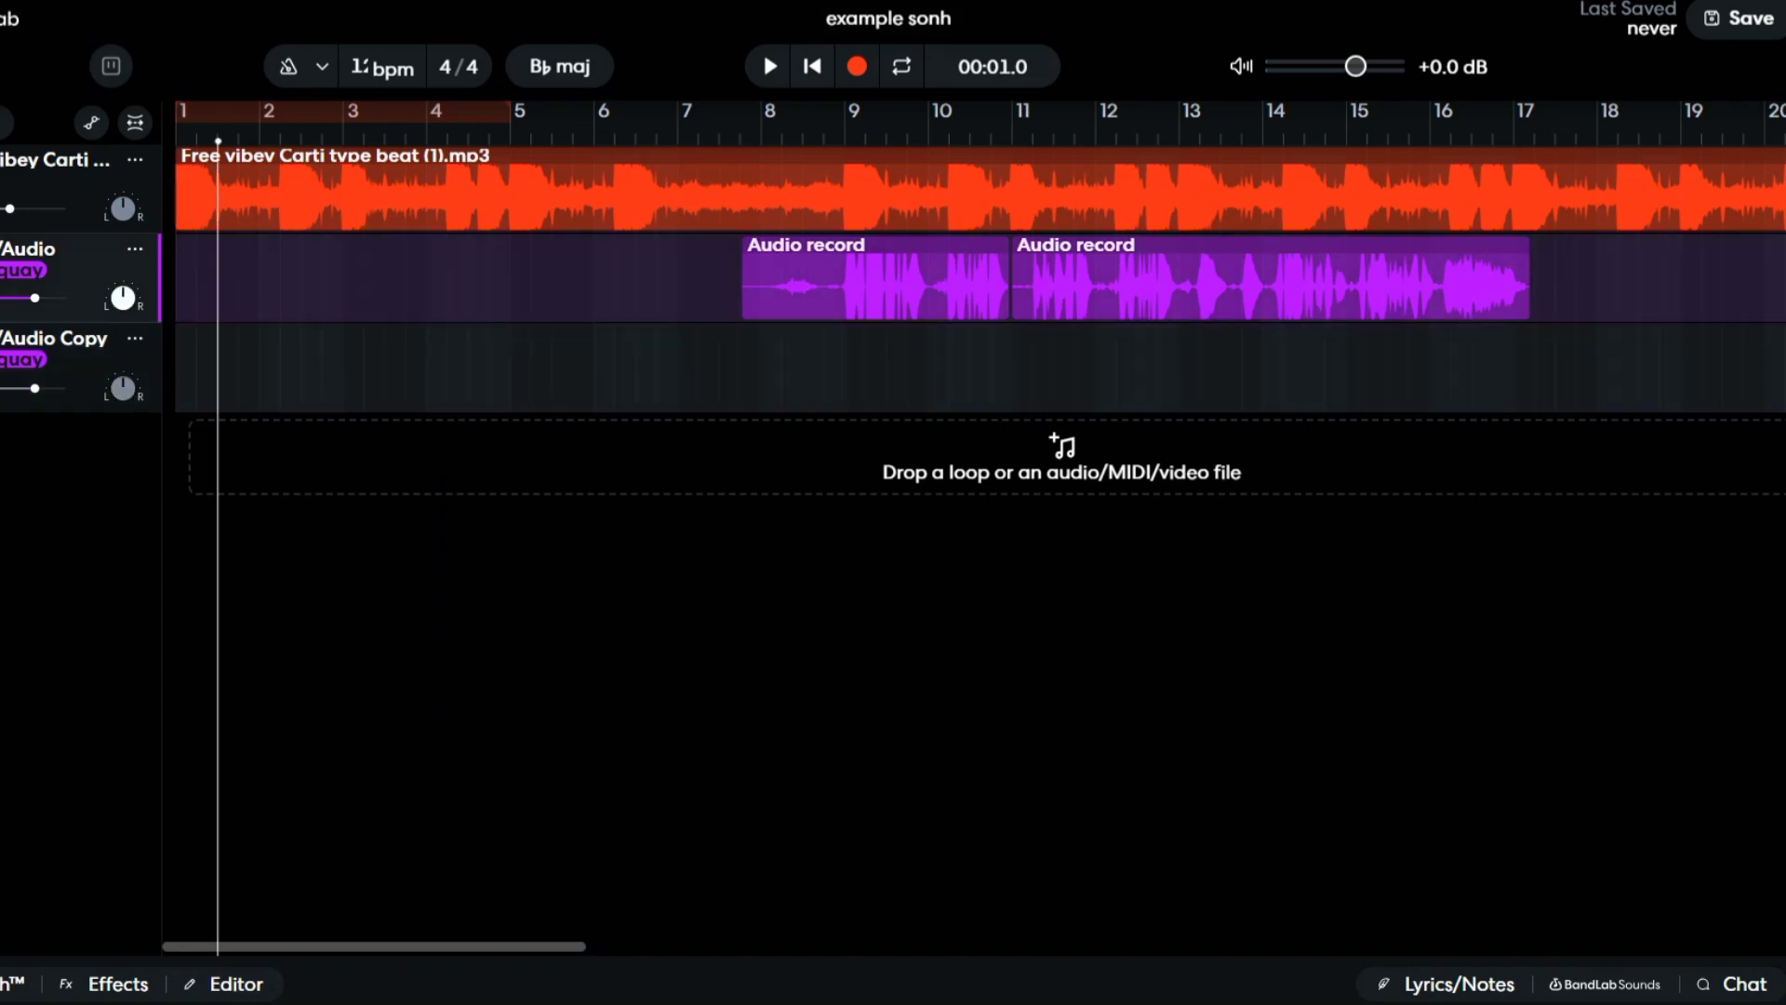
{"action": "key", "text": "Left"}
{"action": "key", "text": "Left"}
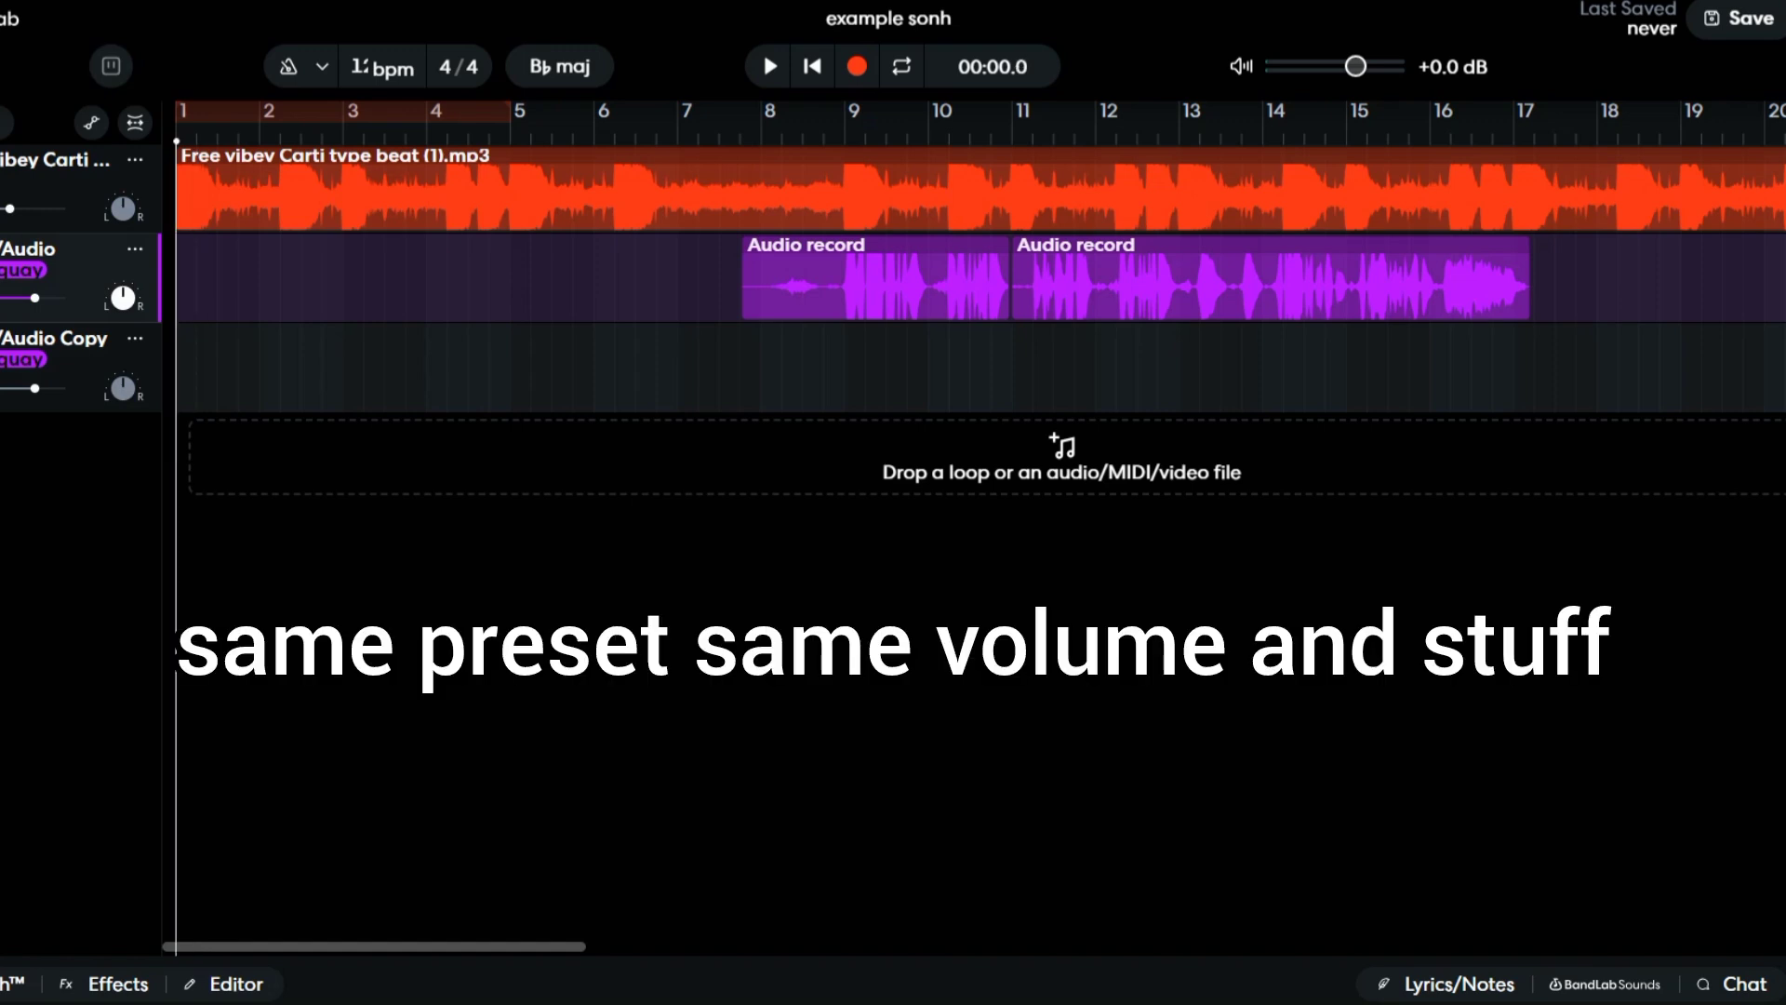
{"action": "left_click", "coordinate": [782, 368]}
{"action": "left_click", "coordinate": [748, 368]}
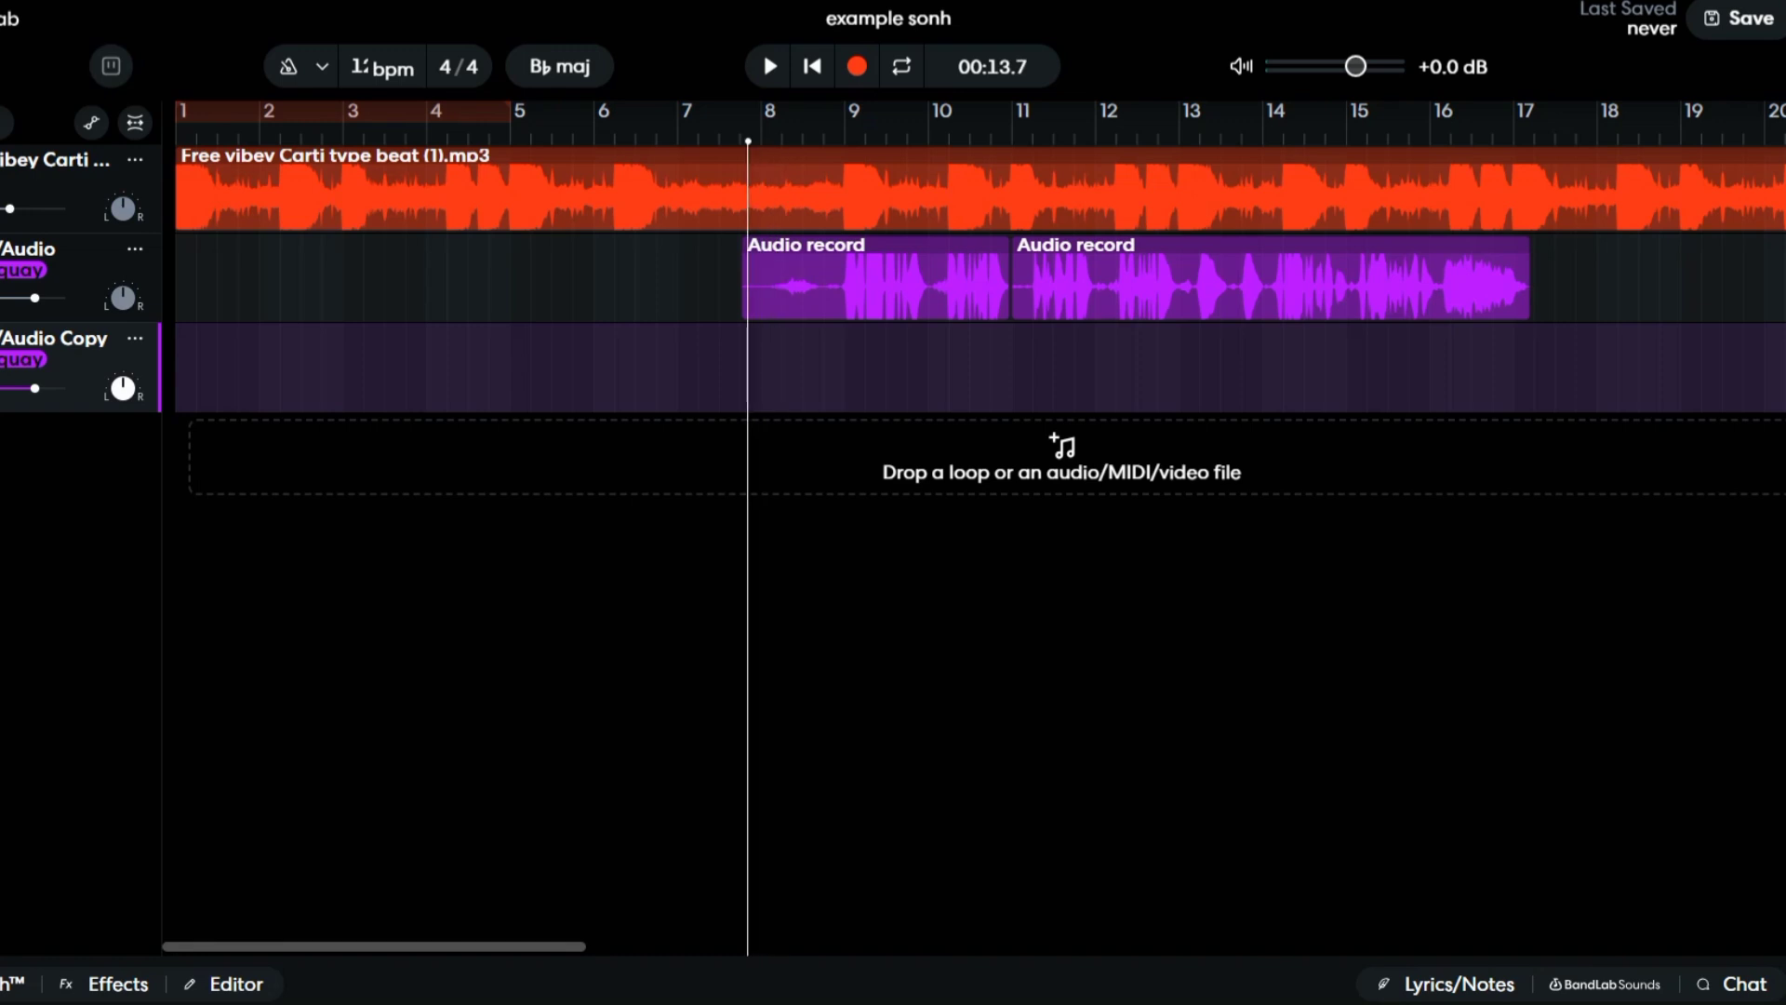
{"action": "mouse_move", "coordinate": [748, 141]}
{"action": "left_mouse_down"}
{"action": "mouse_move", "coordinate": [959, 142]}
{"action": "mouse_move", "coordinate": [746, 141]}
{"action": "left_mouse_up"}
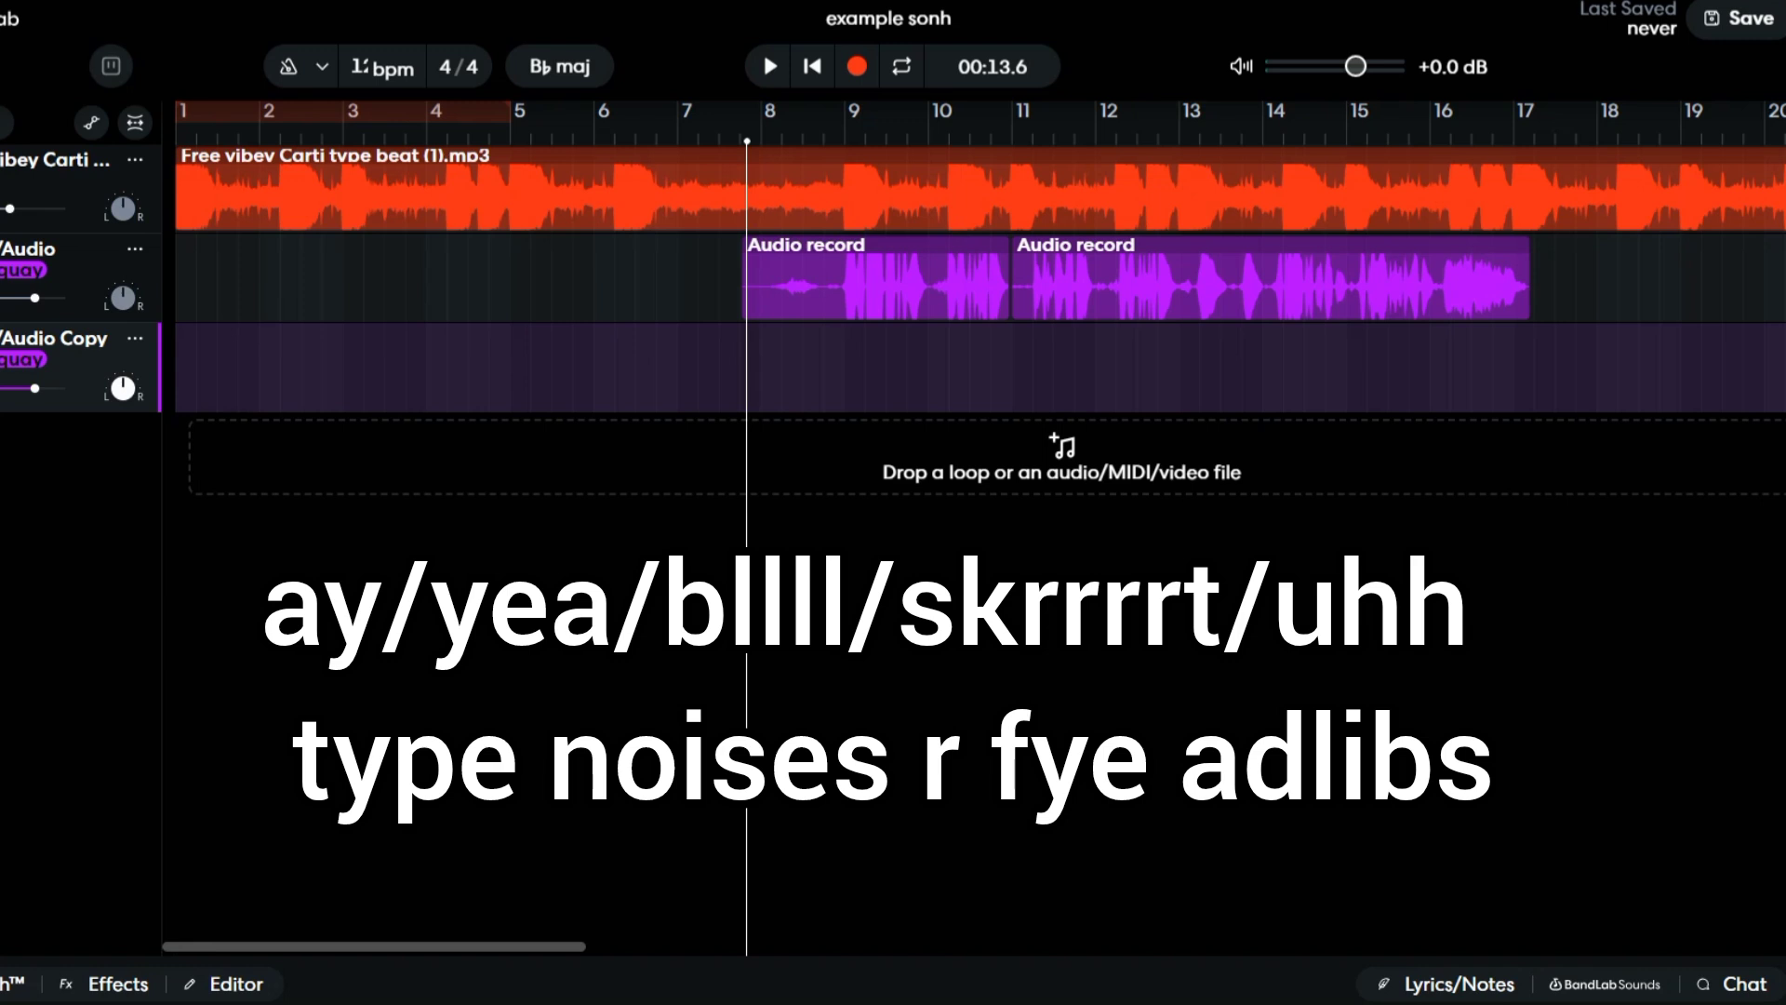
{"action": "left_click", "coordinate": [857, 66]}
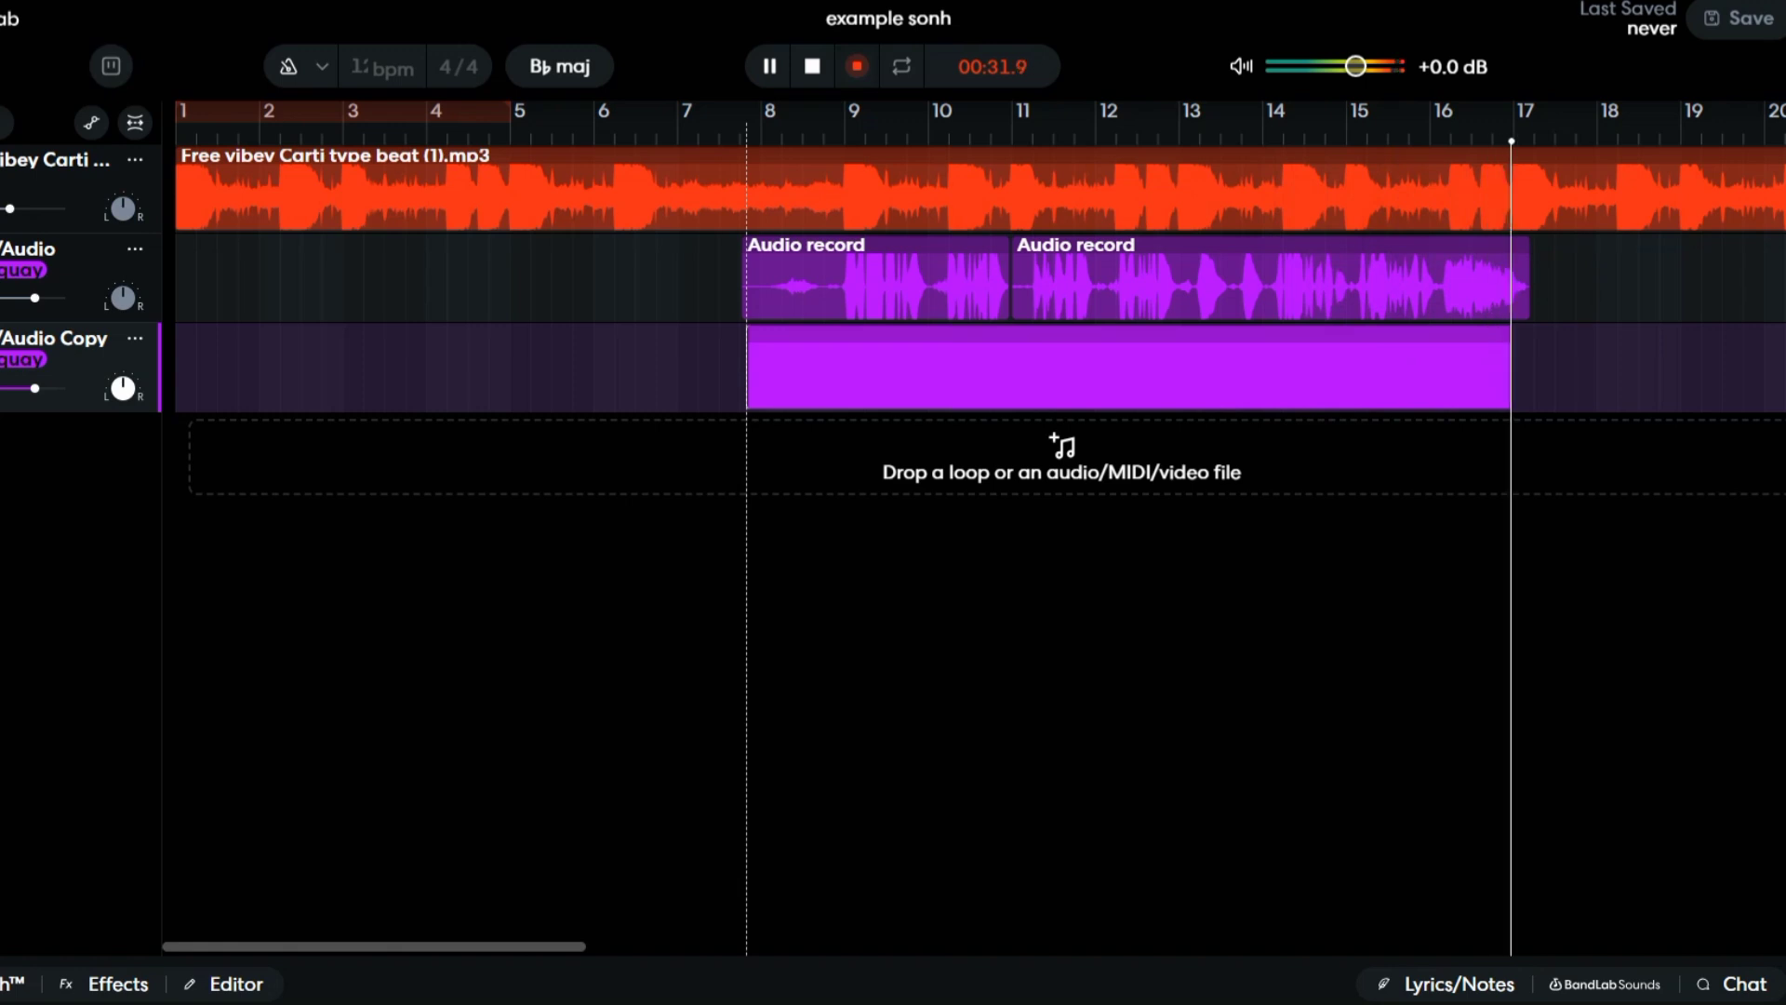
{"action": "left_click", "coordinate": [763, 49]}
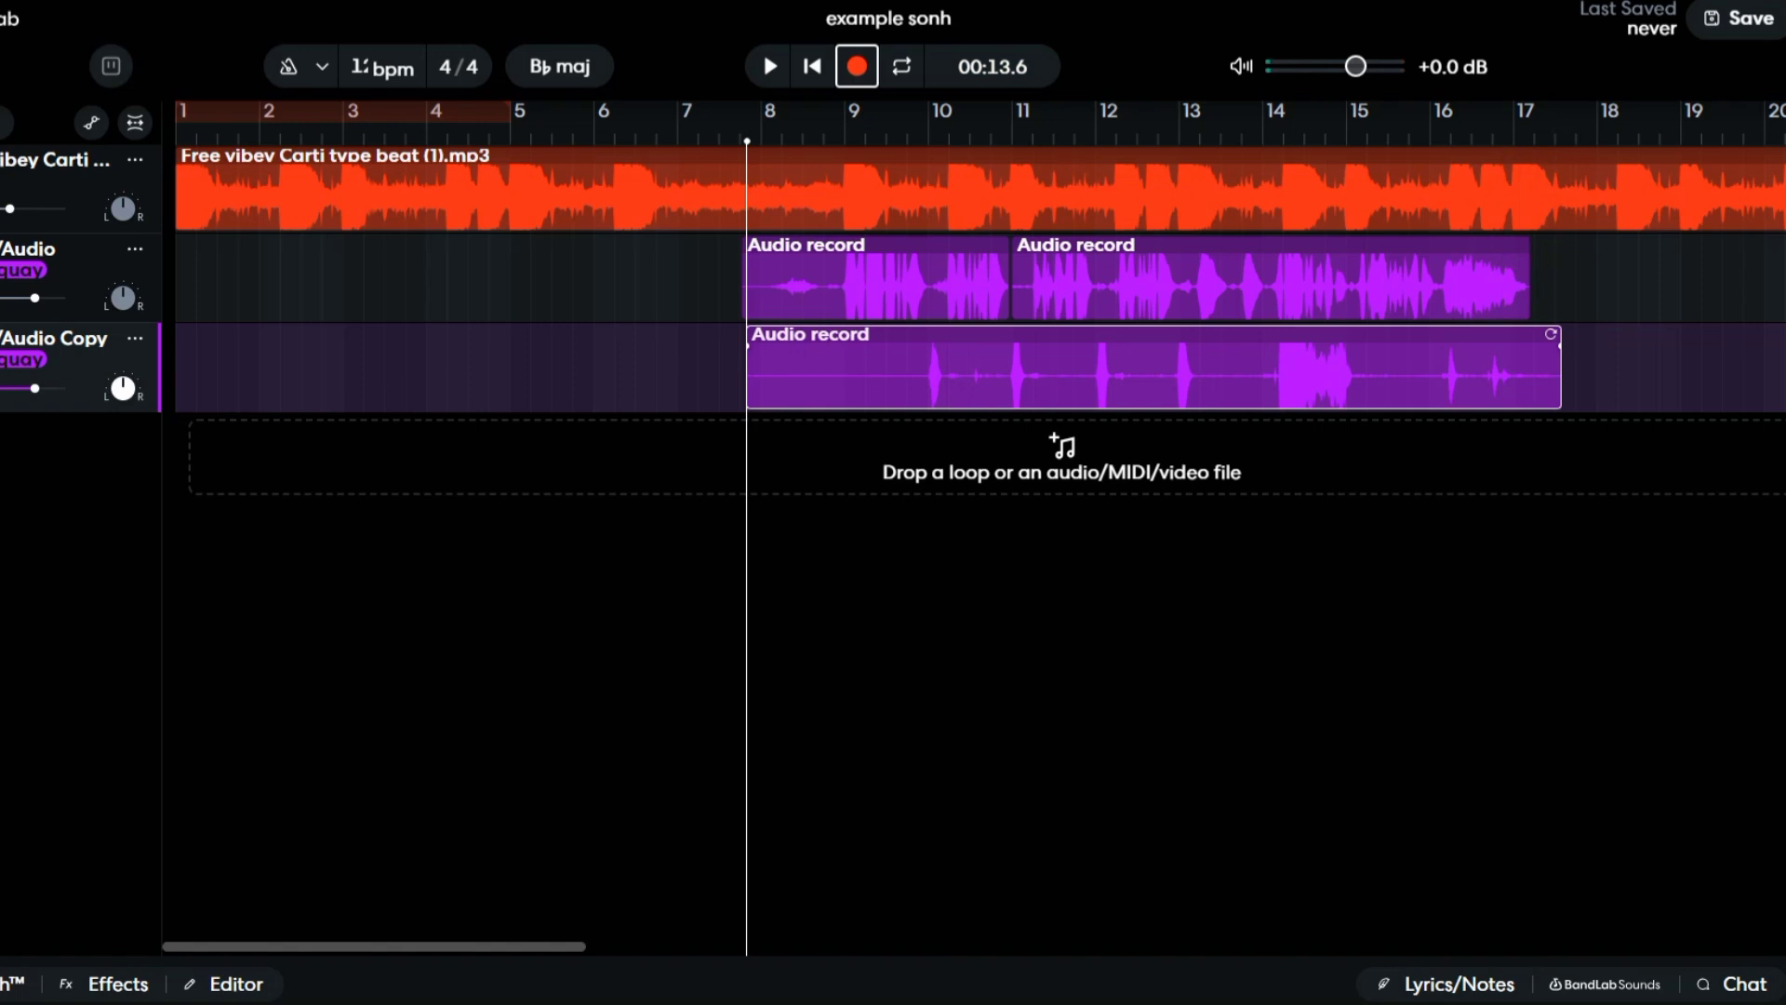
Step: Play the ad-libs together with the lead vocals and beat, and pause near the end of the vocals
{"action": "left_click", "coordinate": [763, 48]}
{"action": "left_click", "coordinate": [763, 49]}
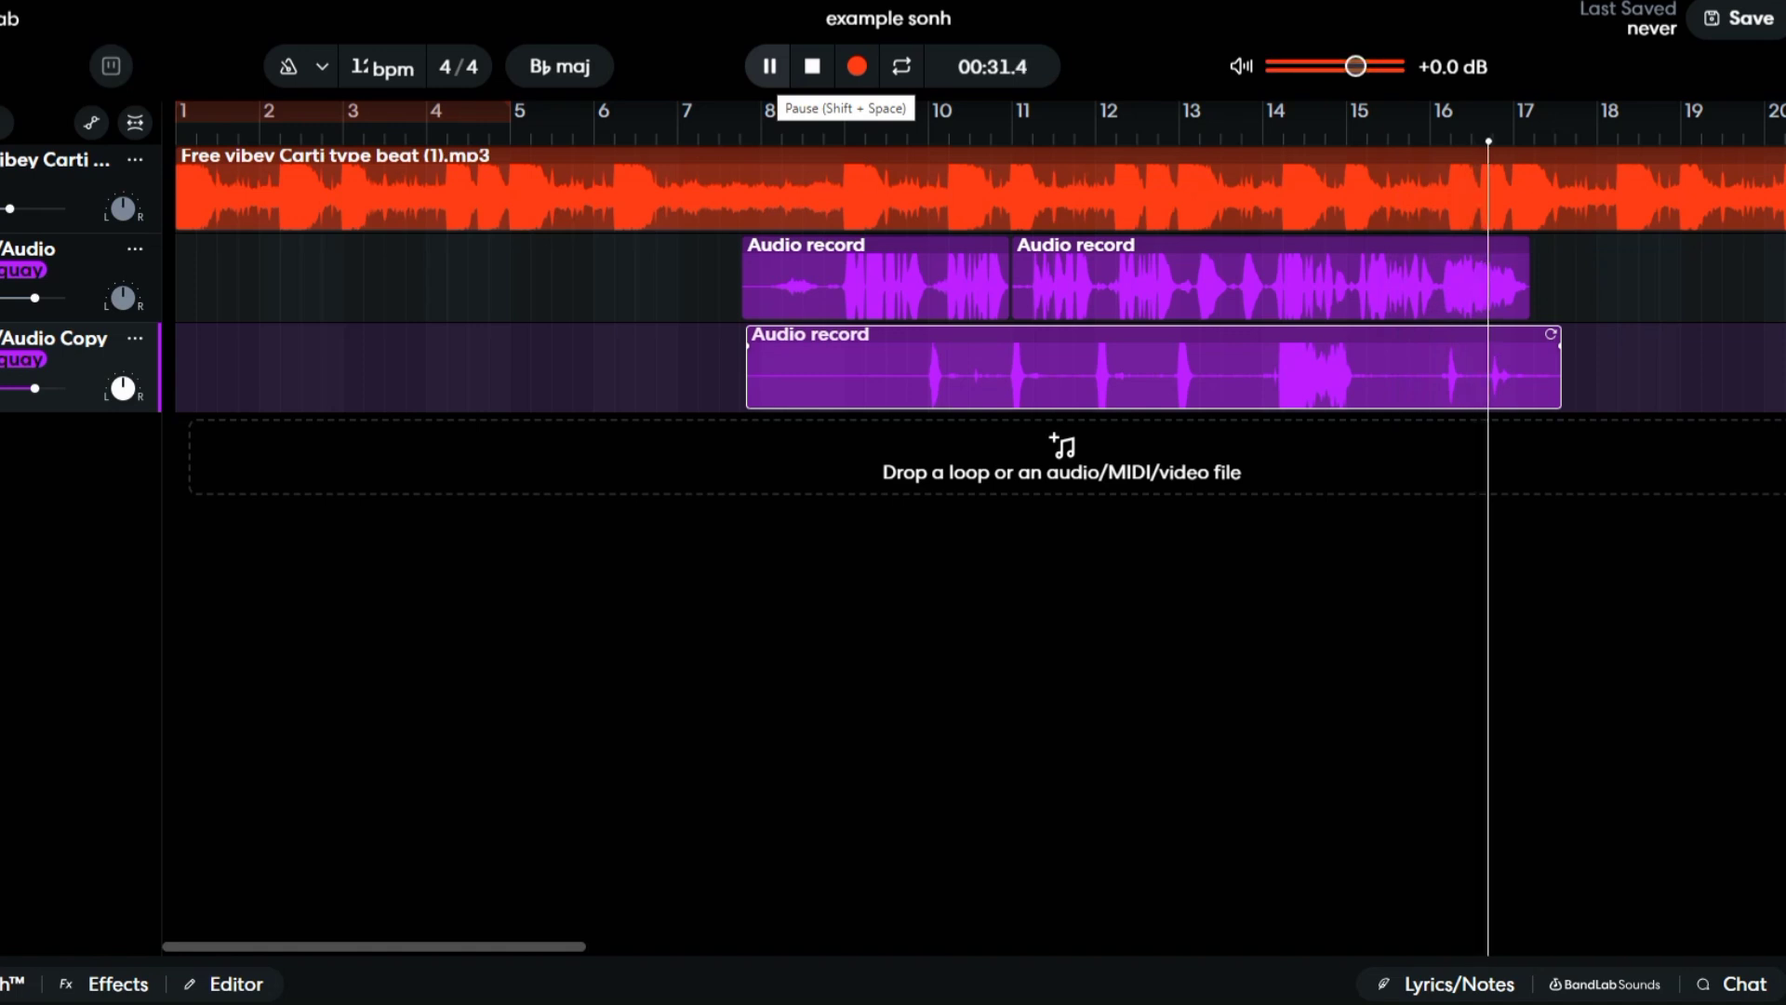
{"action": "left_click", "coordinate": [765, 52]}
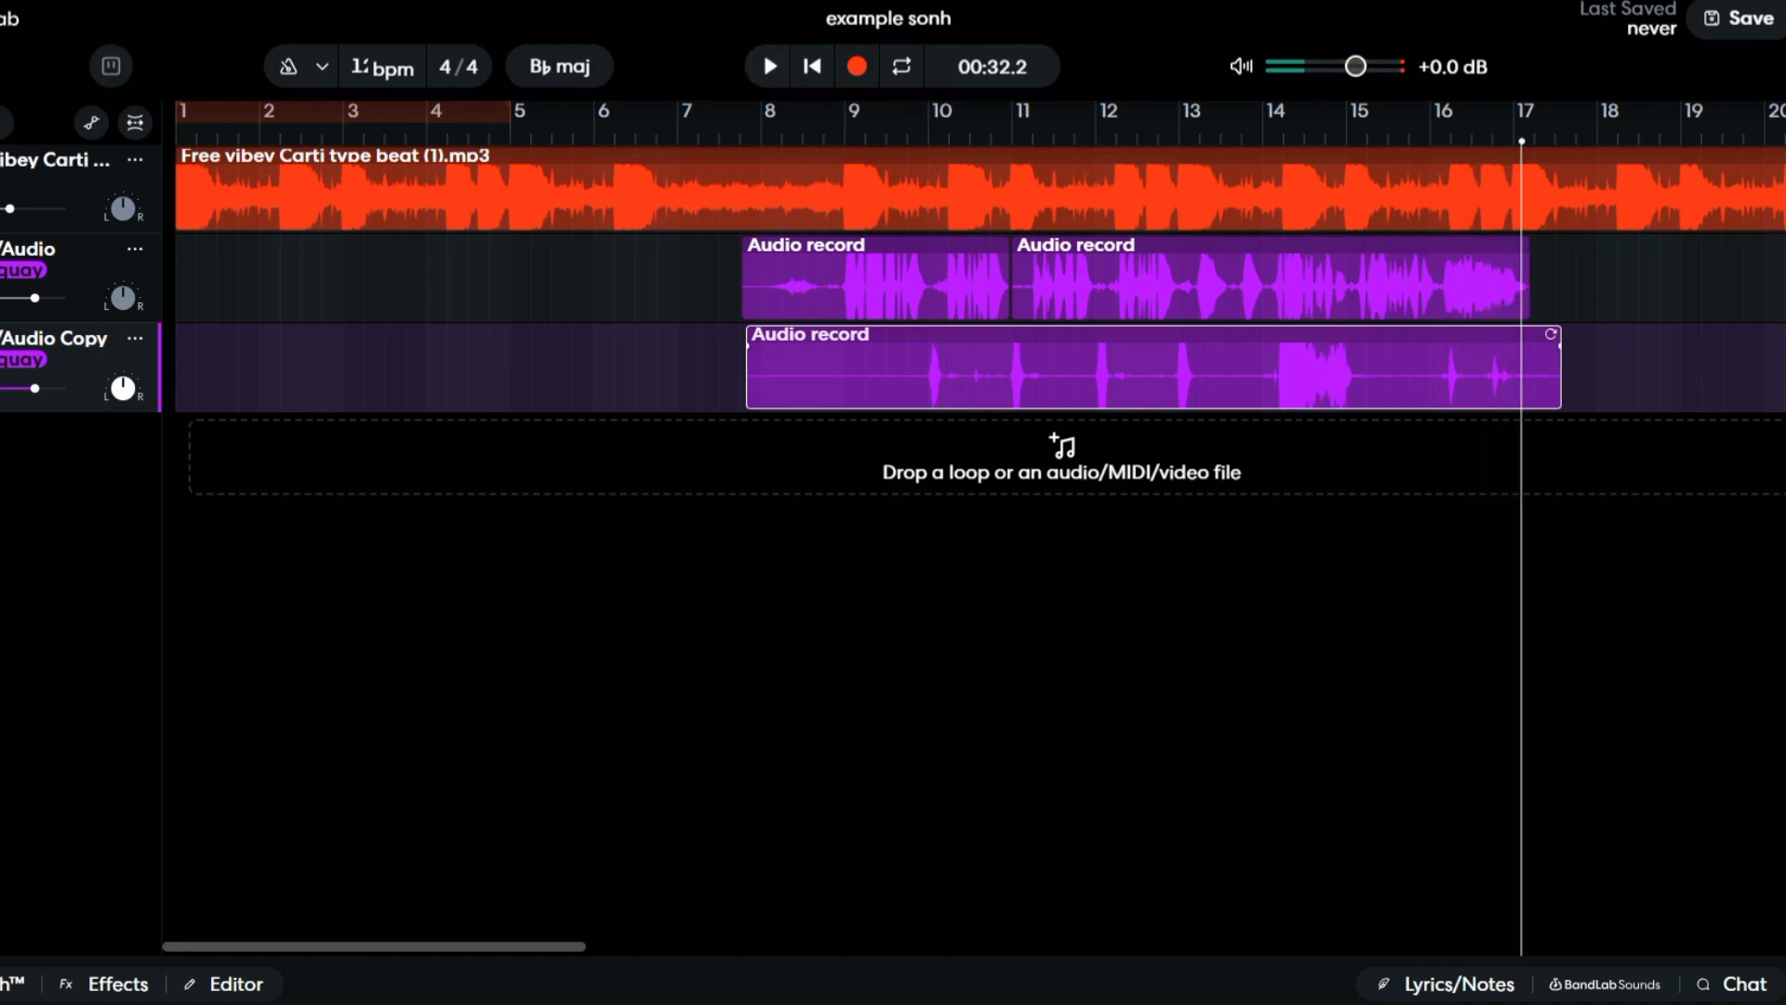
Step: Save the project, look over the timeline, and place the playhead at 00:07.7 on the Voice/Audio track
{"action": "left_click_drag", "start_coordinate": [475, 935], "coordinate": [601, 946]}
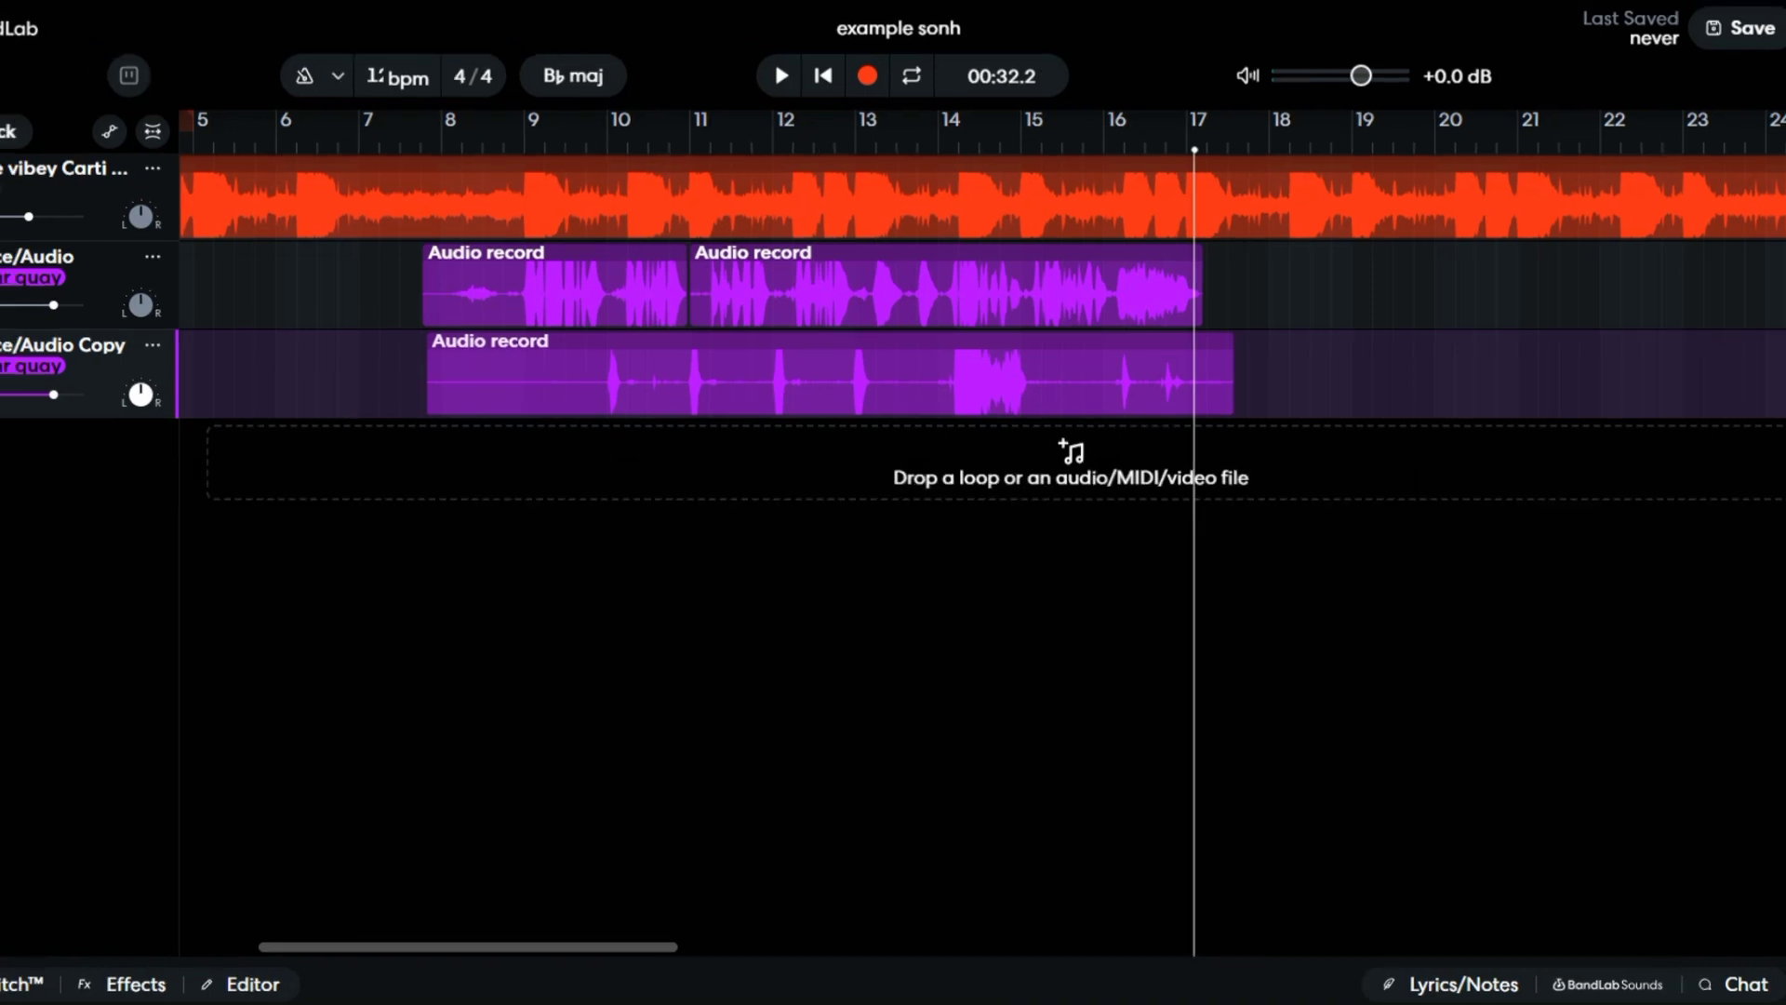
{"action": "scroll", "coordinate": [983, 533], "scroll_direction": "right", "scroll_amount": 5}
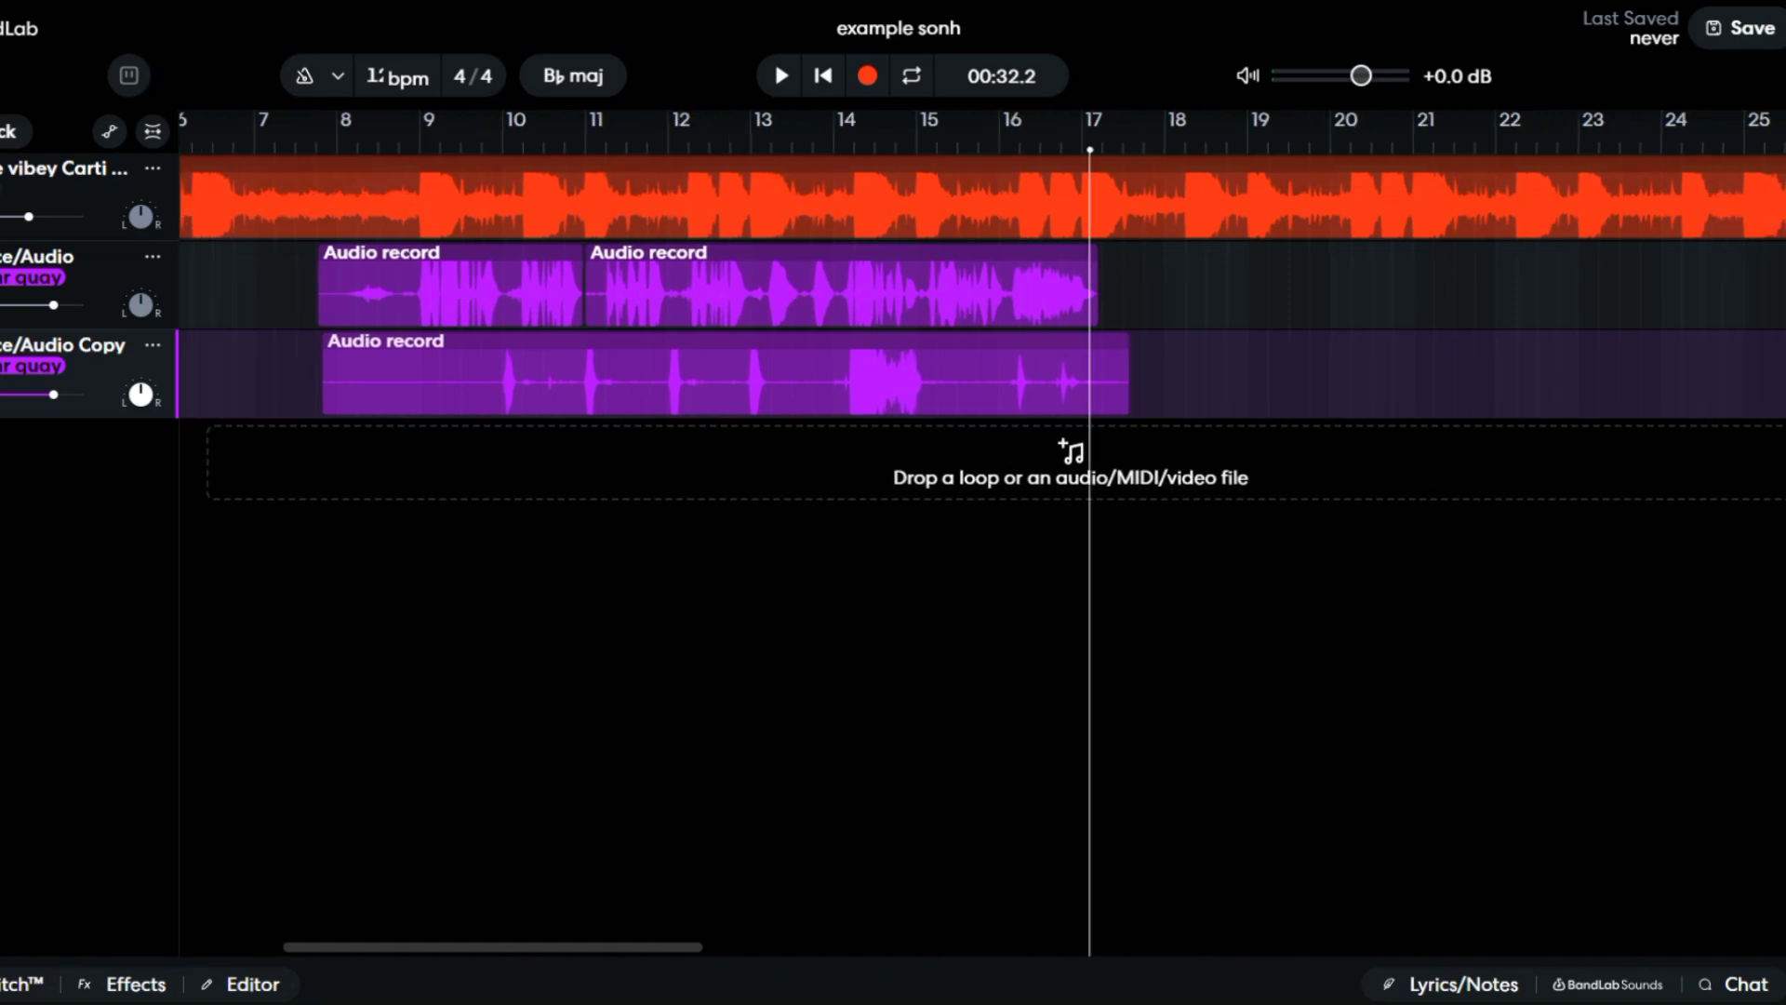
{"action": "scroll", "coordinate": [983, 533], "scroll_direction": "right", "scroll_amount": 3}
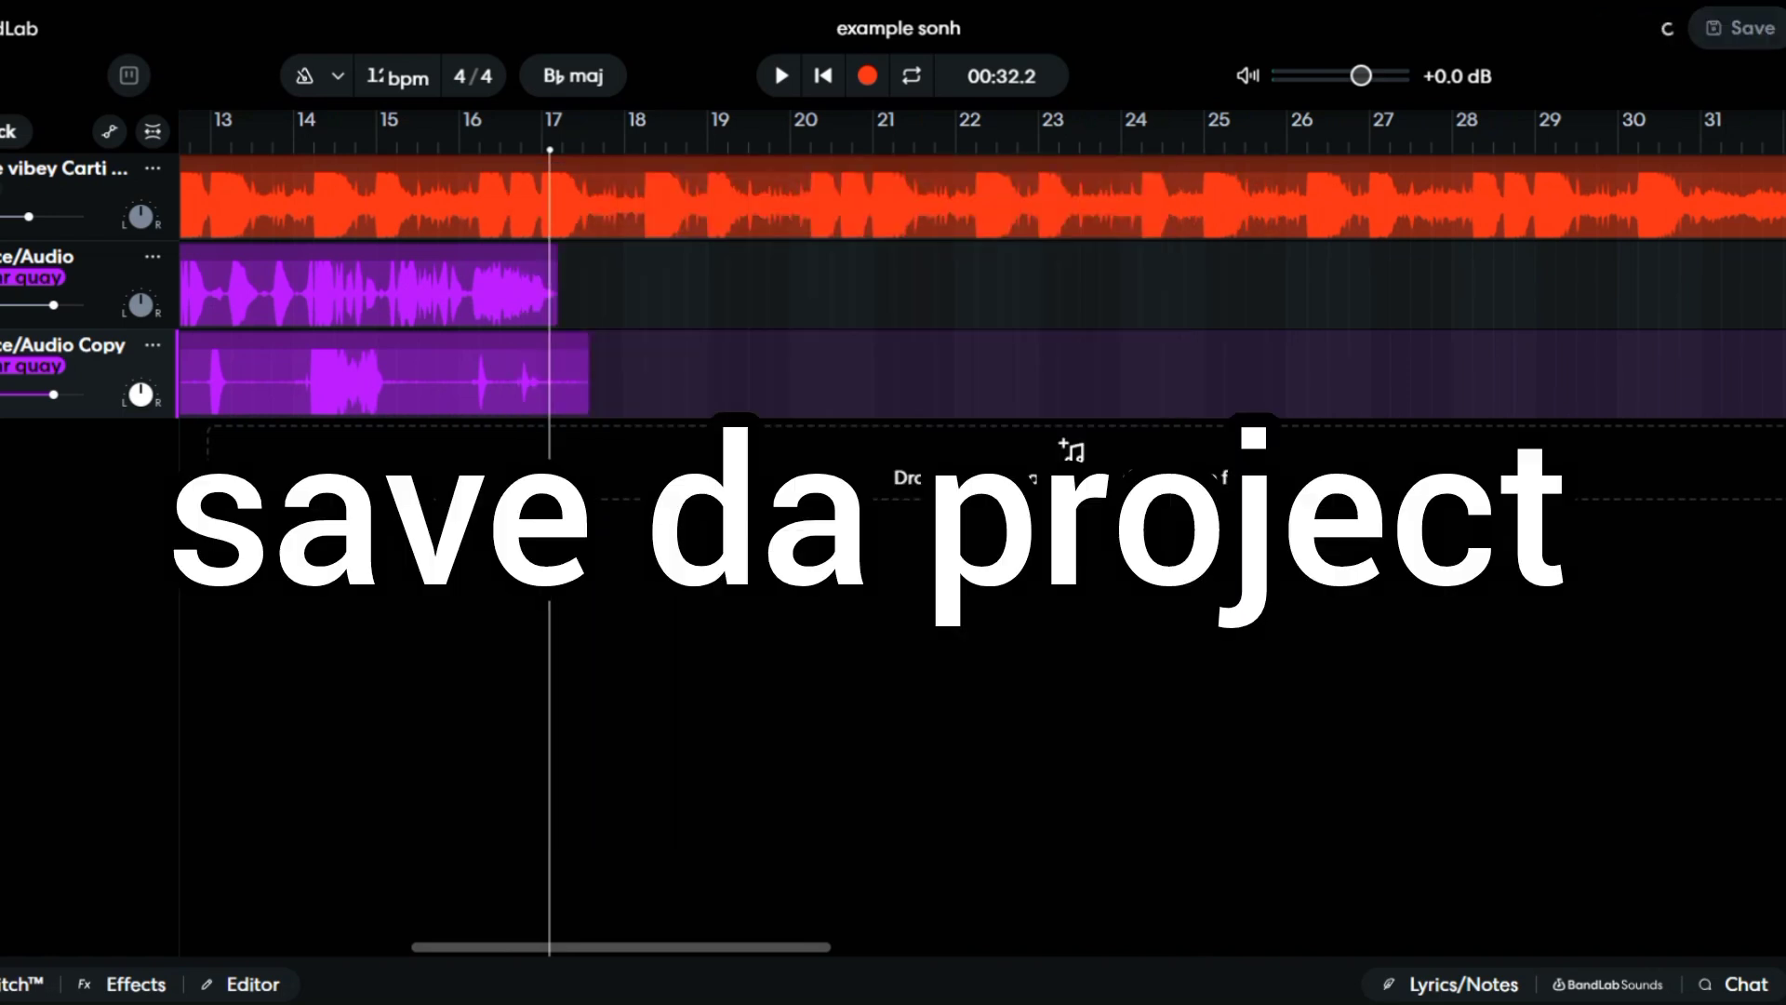
{"action": "scroll", "coordinate": [982, 288], "scroll_direction": "left", "scroll_amount": 10}
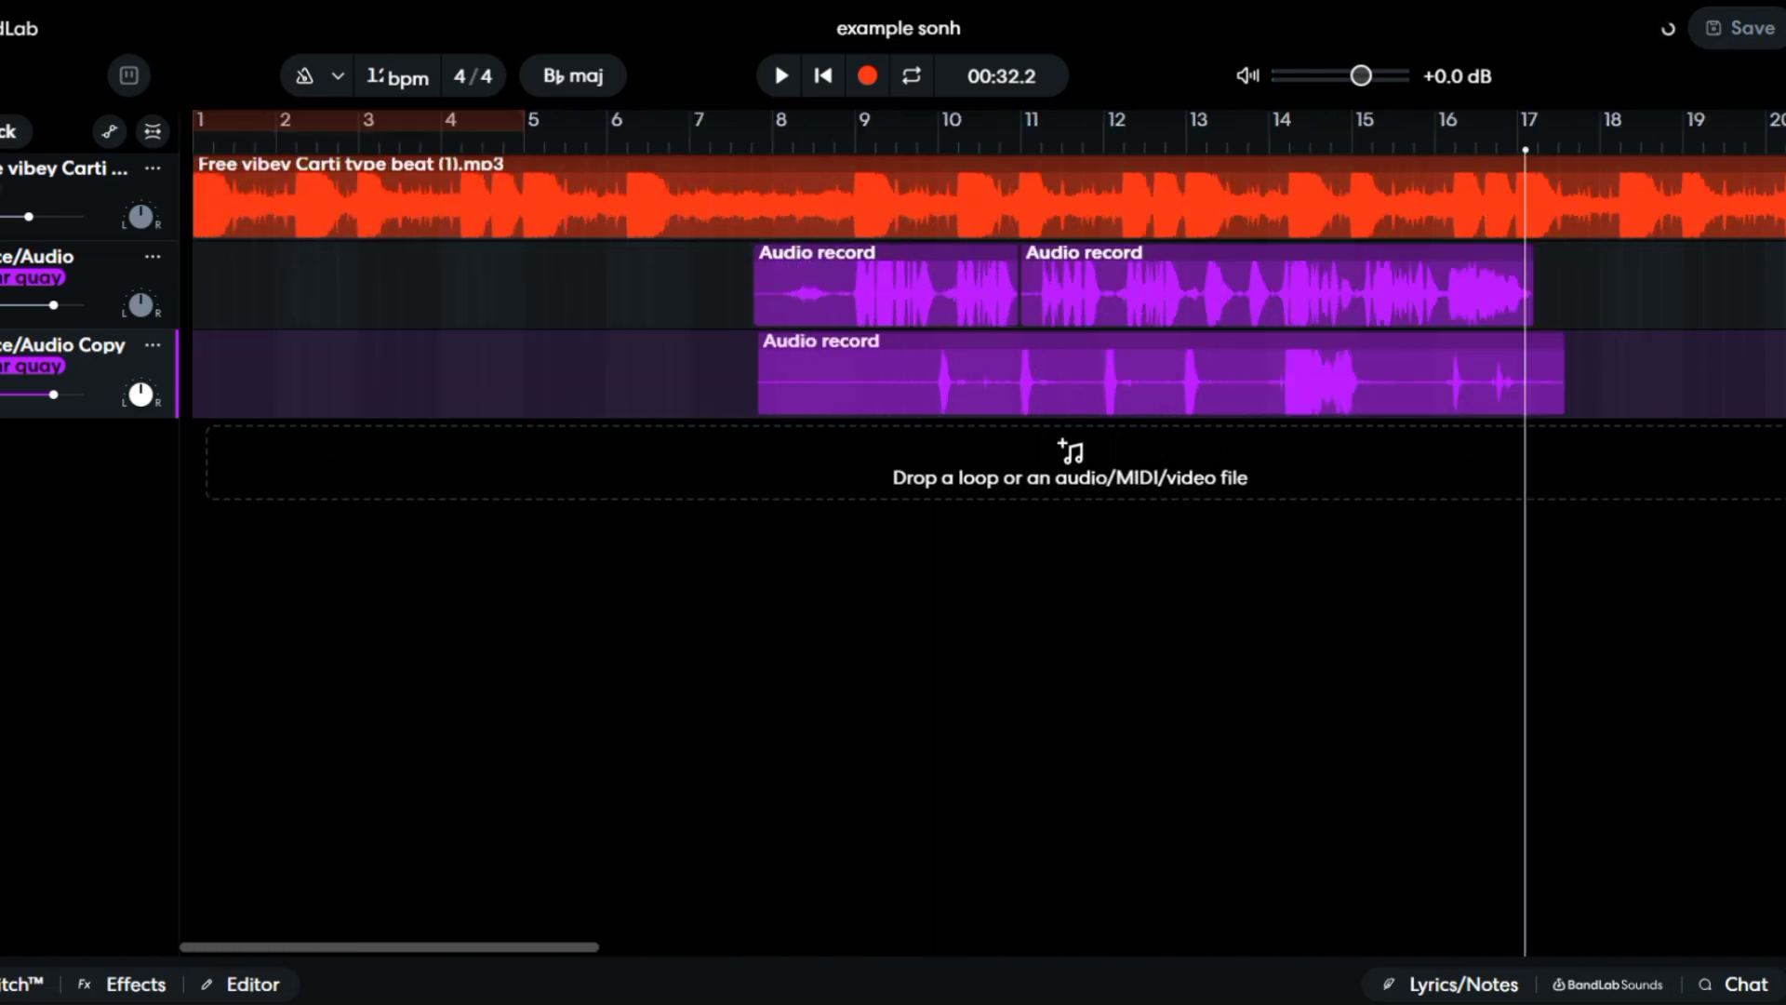
{"action": "left_click", "coordinate": [511, 286]}
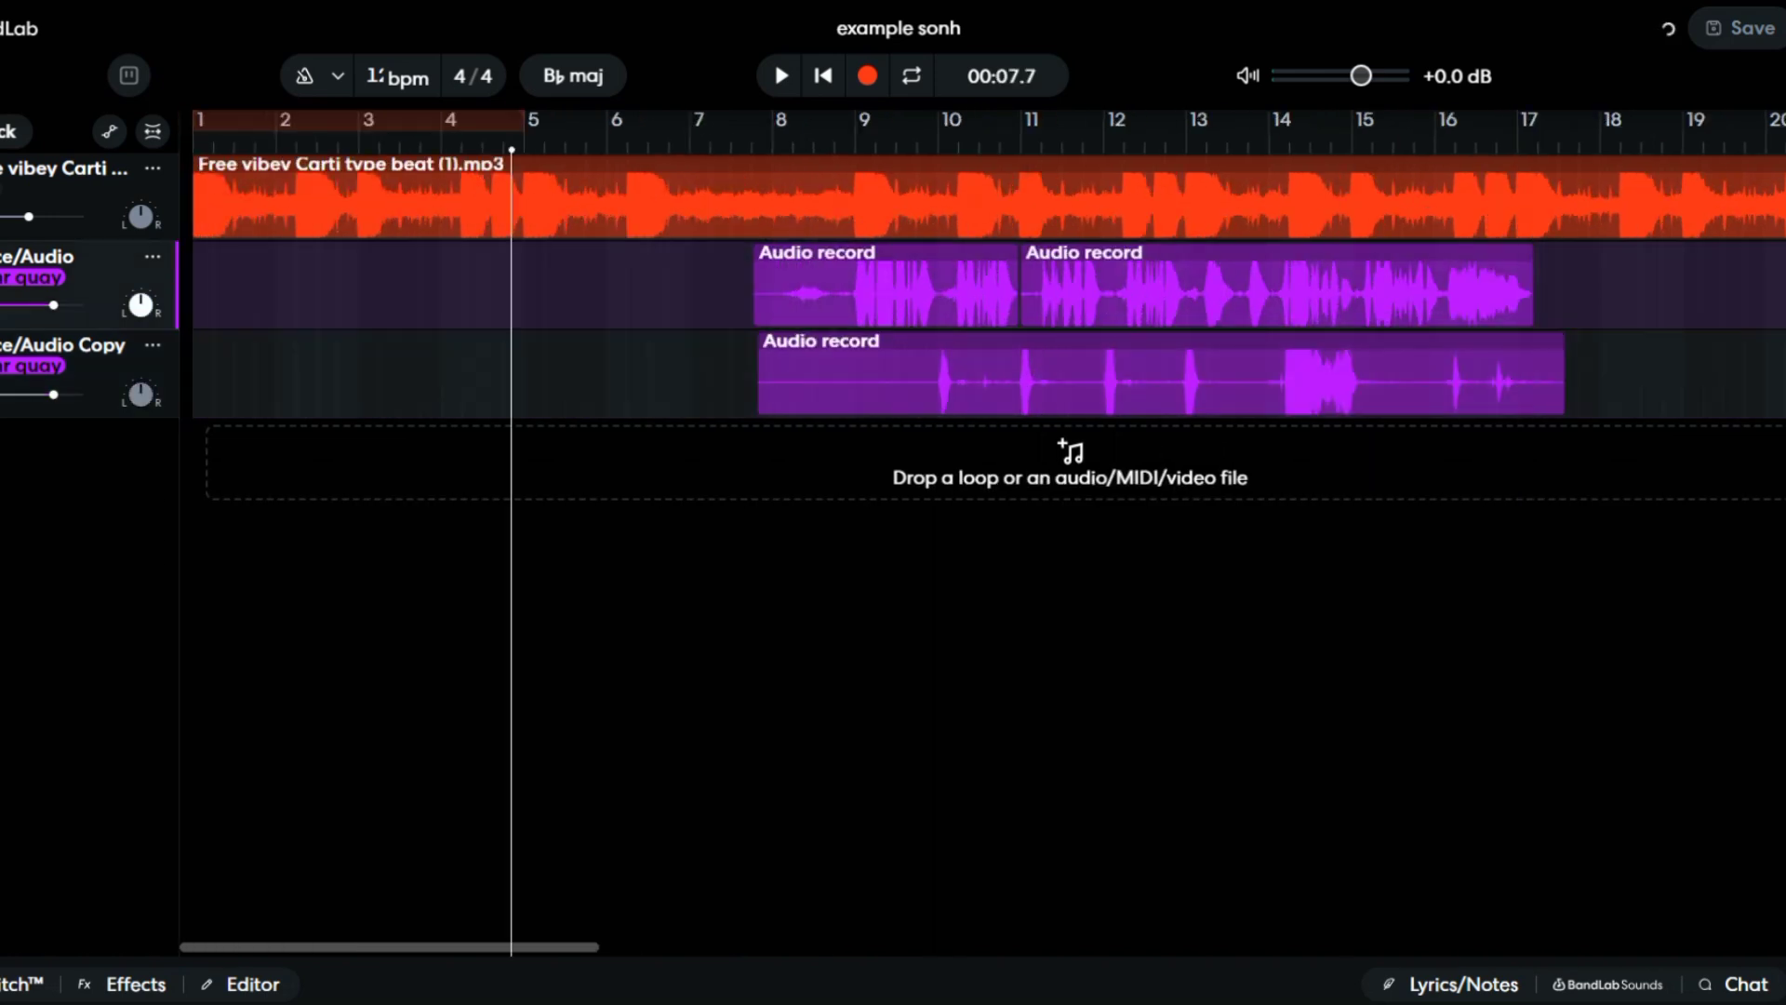